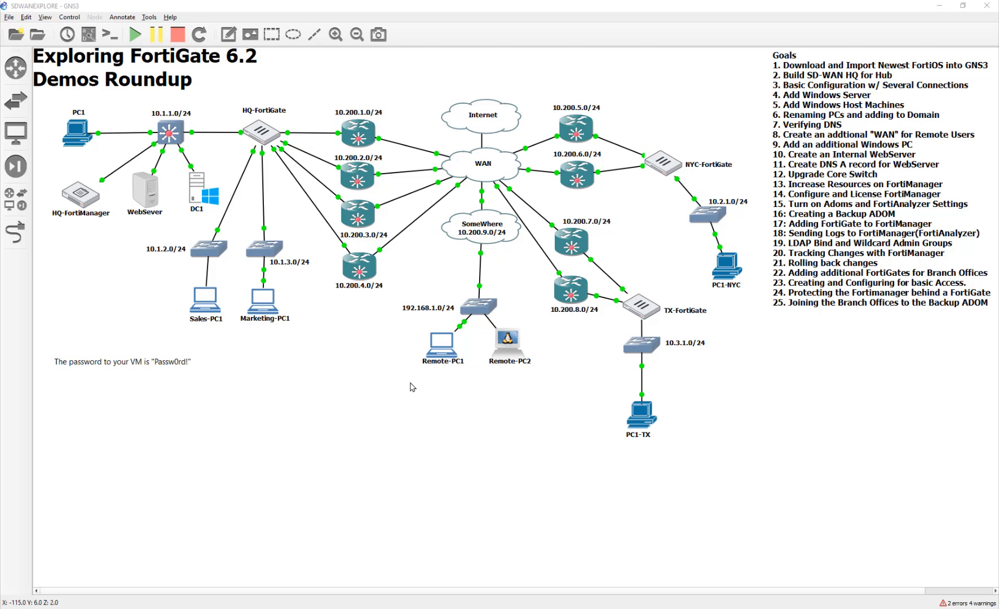
- Shift the Remote-PC1 and HQ-FortiManager nodes slightly within the network topology
{"action": "left_click_drag", "start_coordinate": [437, 352], "coordinate": [432, 351]}
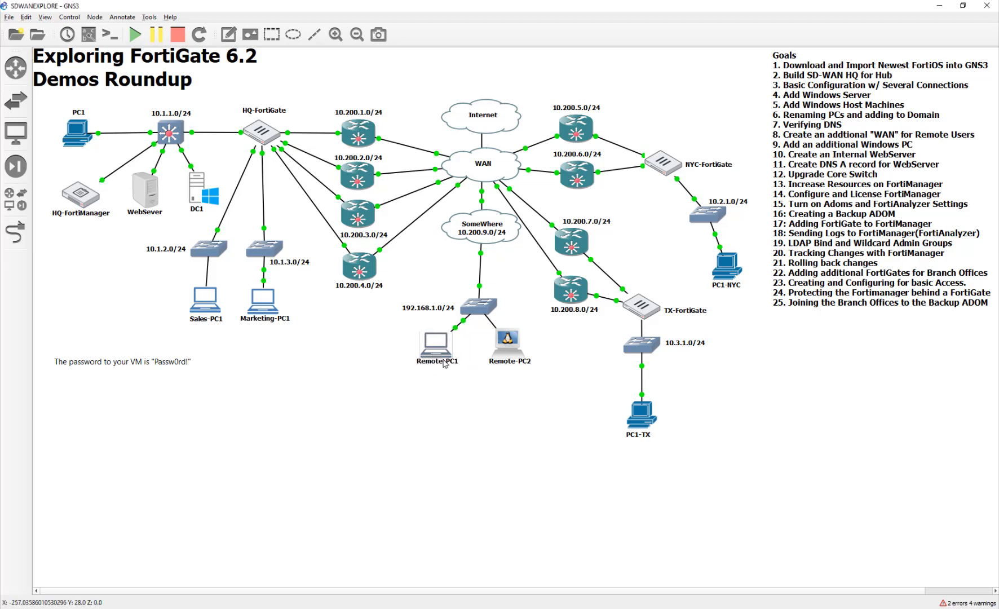
{"action": "left_click", "coordinate": [486, 413]}
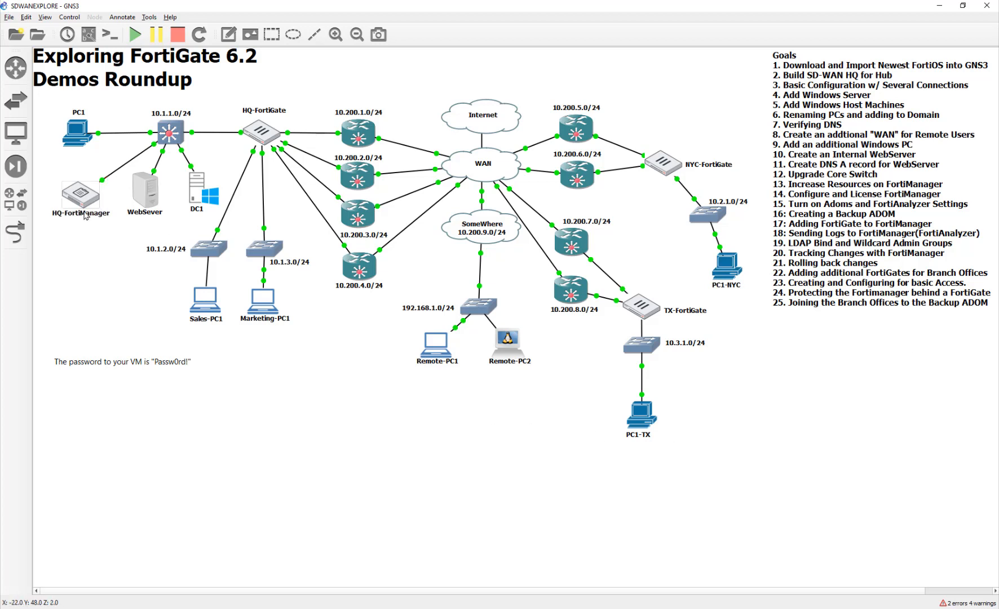
{"action": "left_click_drag", "start_coordinate": [76, 197], "coordinate": [67, 188]}
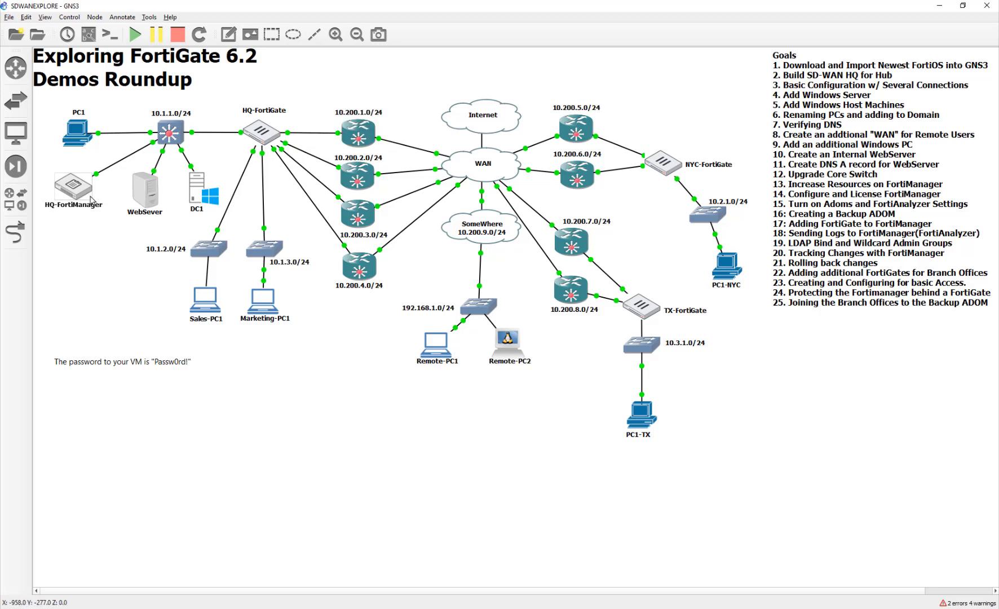
- Open PC1's console and close its FortiManager, NYC-FortiGate and TX-FortiGate browser pages, keeping only the 10.1.1.254 login page
{"action": "mouse_move", "coordinate": [91, 199]}
{"action": "double_click", "coordinate": [74, 127]}
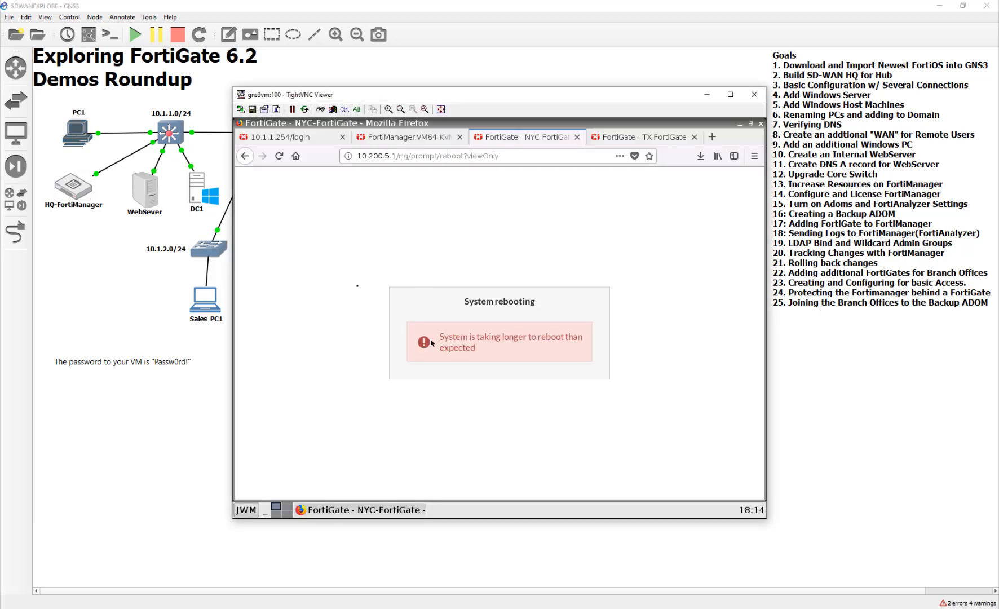
{"action": "left_click", "coordinate": [459, 138]}
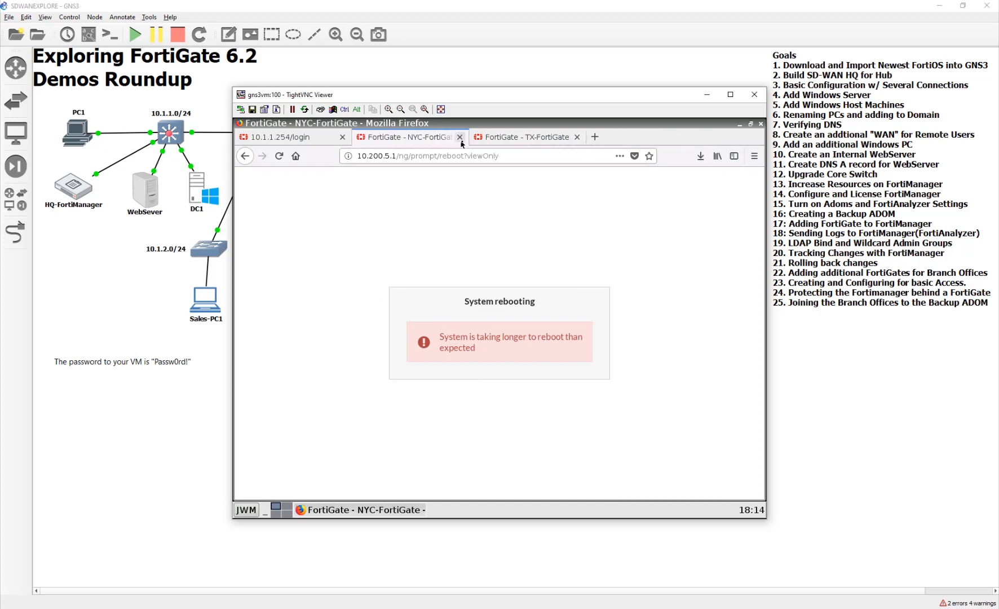
{"action": "left_click", "coordinate": [459, 139]}
{"action": "left_click", "coordinate": [459, 139]}
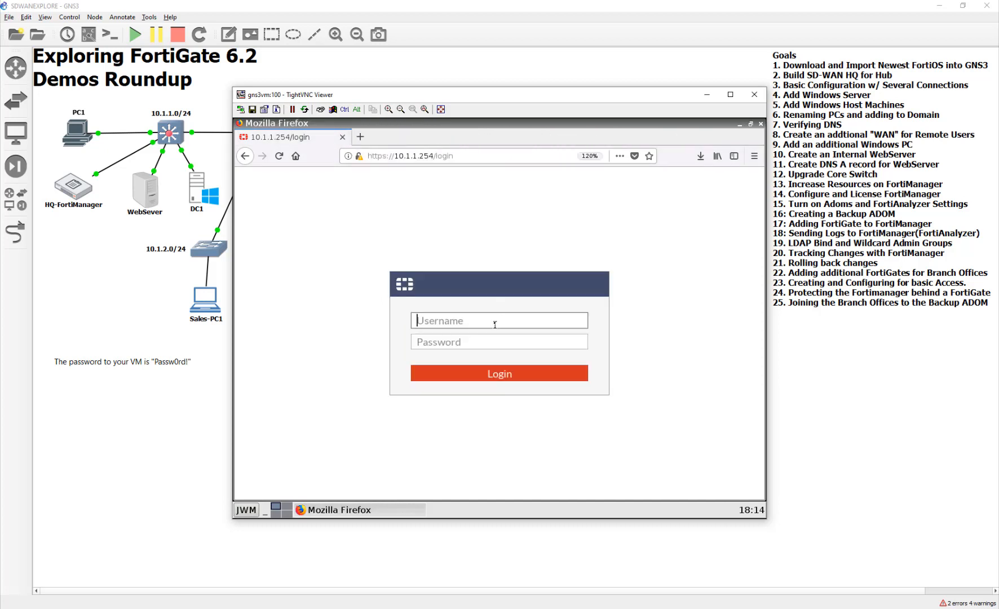
- Try to log in to the FortiGate at 10.1.1.254 as admin with the account password
{"action": "type", "text": "admin"}
{"action": "key", "text": "Tab"}
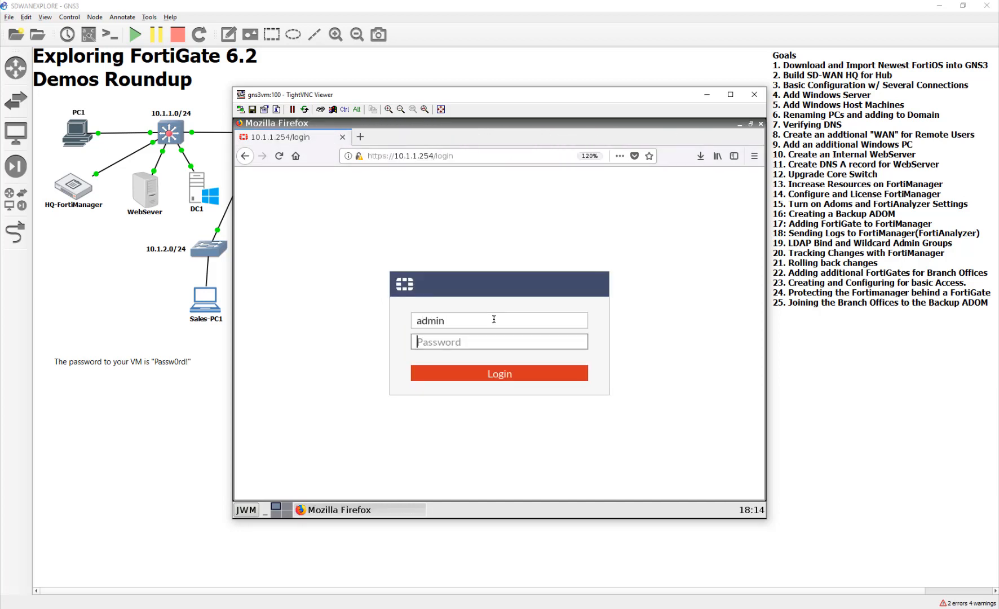
{"action": "type", "text": "Passw0rd"}
{"action": "key", "text": "Return"}
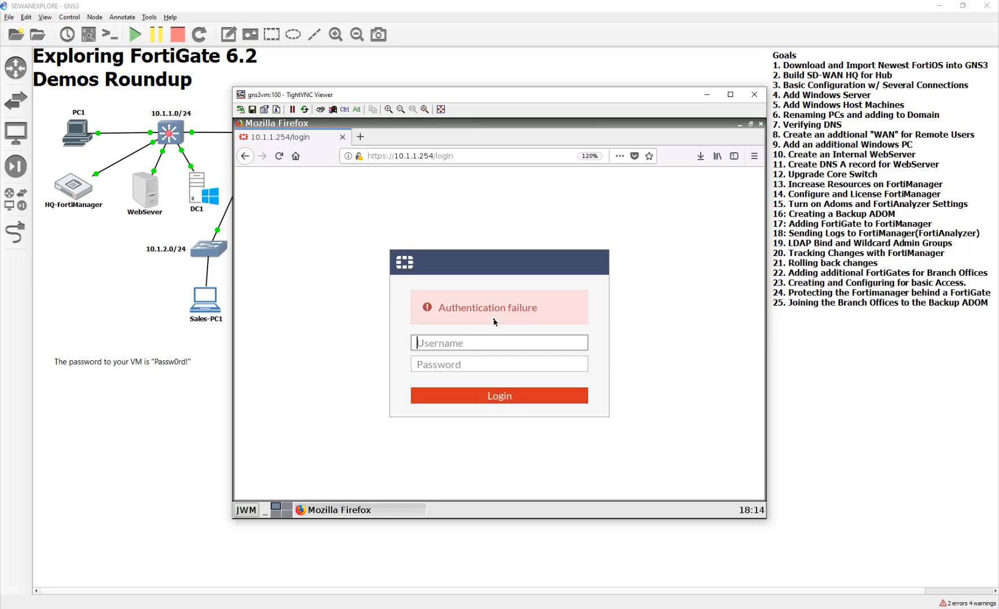
- Log in to the HQ FortiGate with username admin, re-entering the account password
{"action": "type", "text": "admin"}
{"action": "key", "text": "Tab"}
{"action": "type", "text": "Passw0rd!"}
{"action": "key", "text": "Return"}
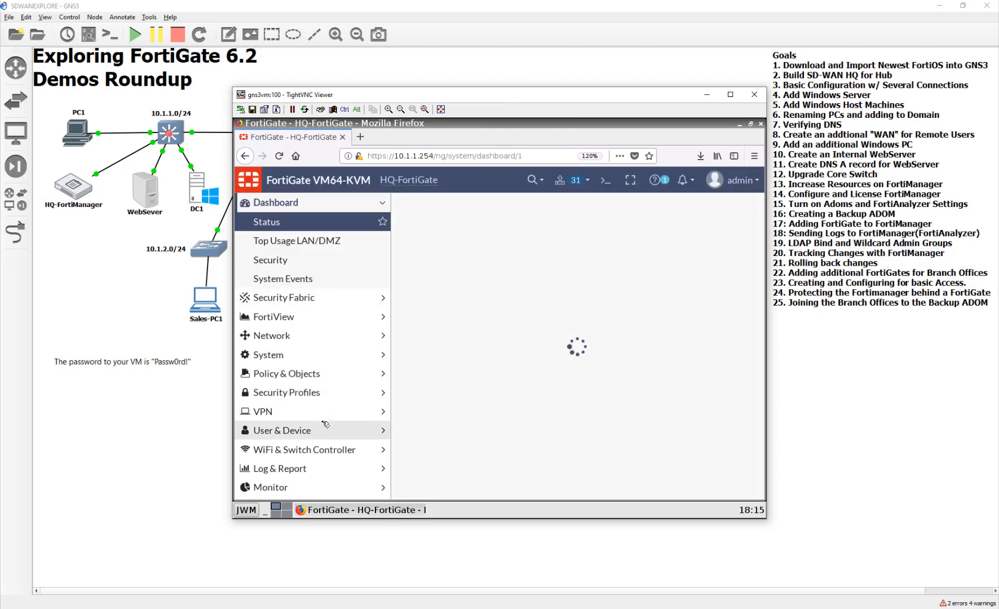
- Start creating a new virtual IP among the HQ FortiGate's policy objects
{"action": "left_click", "coordinate": [314, 375]}
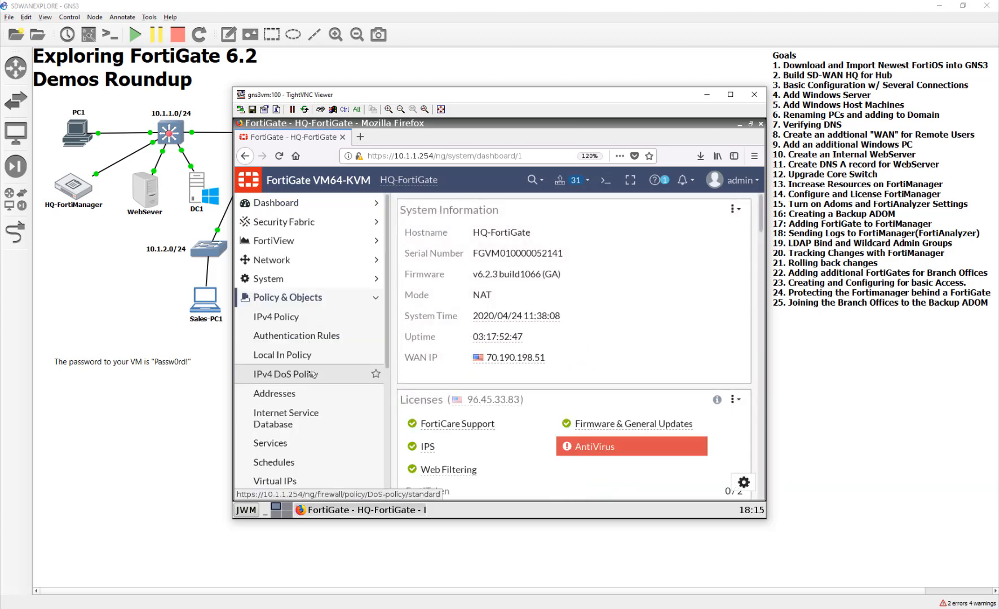
{"action": "scroll", "coordinate": [310, 389], "scroll_direction": "down", "scroll_amount": 2}
{"action": "left_click", "coordinate": [305, 418]}
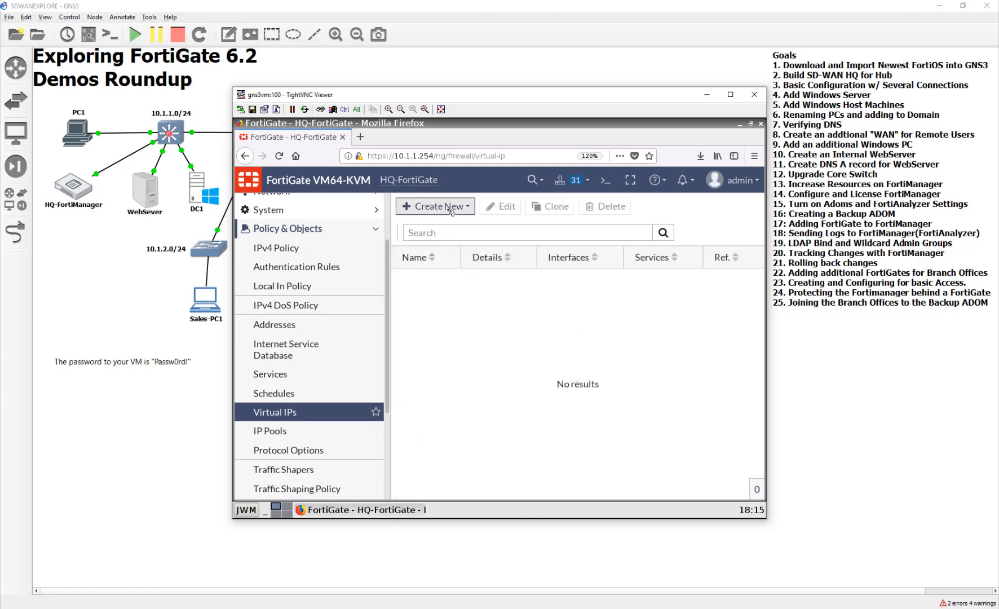
{"action": "left_click", "coordinate": [451, 207]}
{"action": "left_click", "coordinate": [454, 225]}
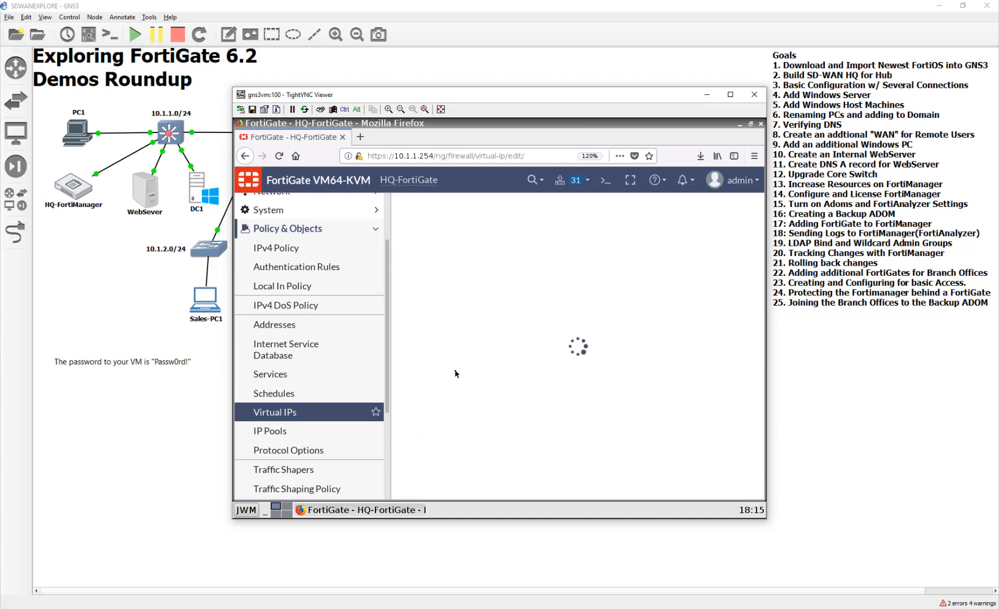
- Name the new virtual IP FortiManagerVIP
{"action": "left_click", "coordinate": [477, 249]}
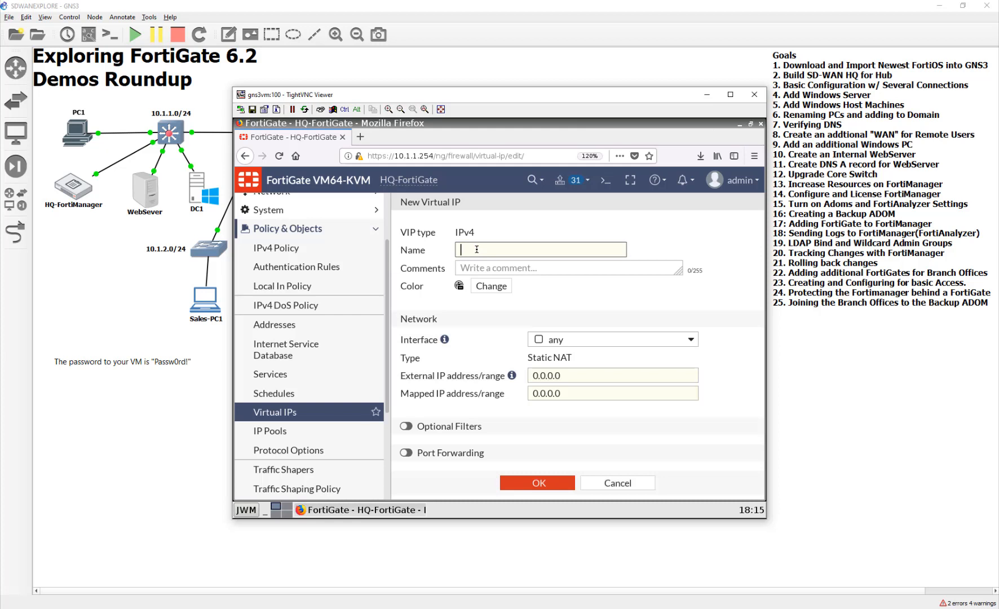
{"action": "type", "text": "FortiManagerVIP"}
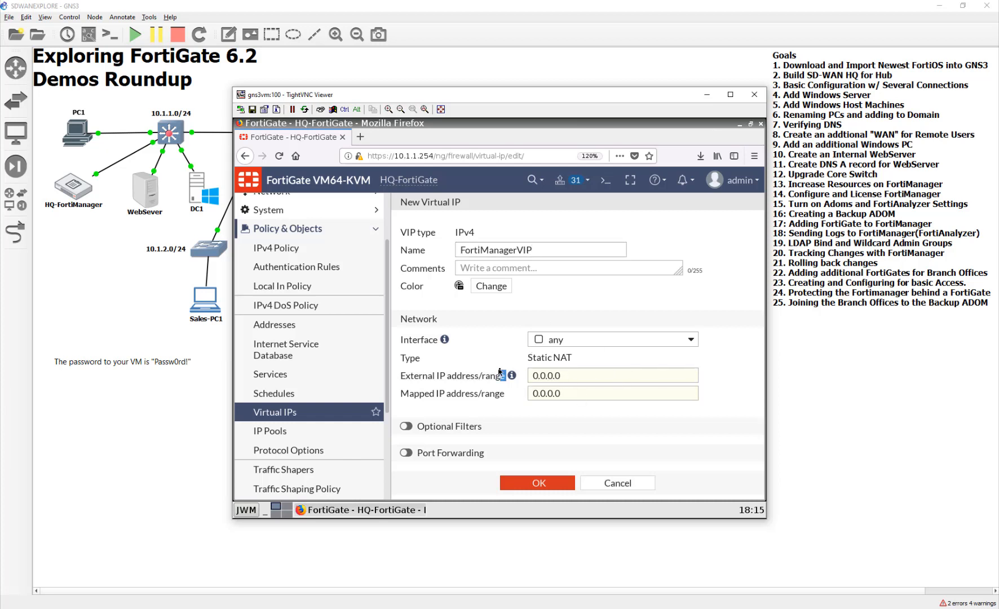
- Map the virtual IP's external address 10.200.1.10 to the internal address 10.1.1.200
{"action": "left_click", "coordinate": [567, 374]}
{"action": "double_click", "coordinate": [581, 377]}
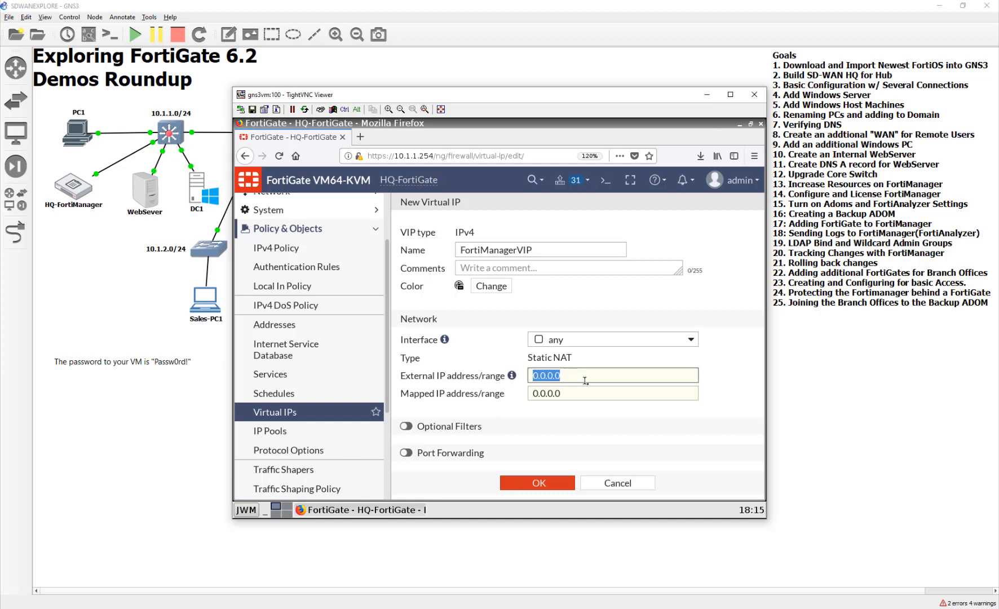
{"action": "type", "text": "10.2"}
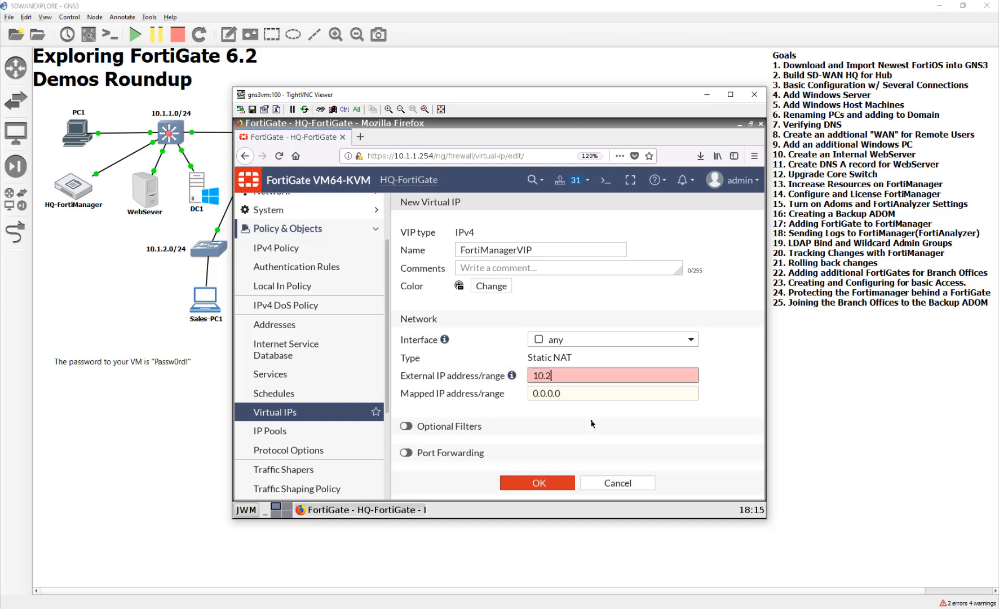
{"action": "type", "text": "00.1.10"}
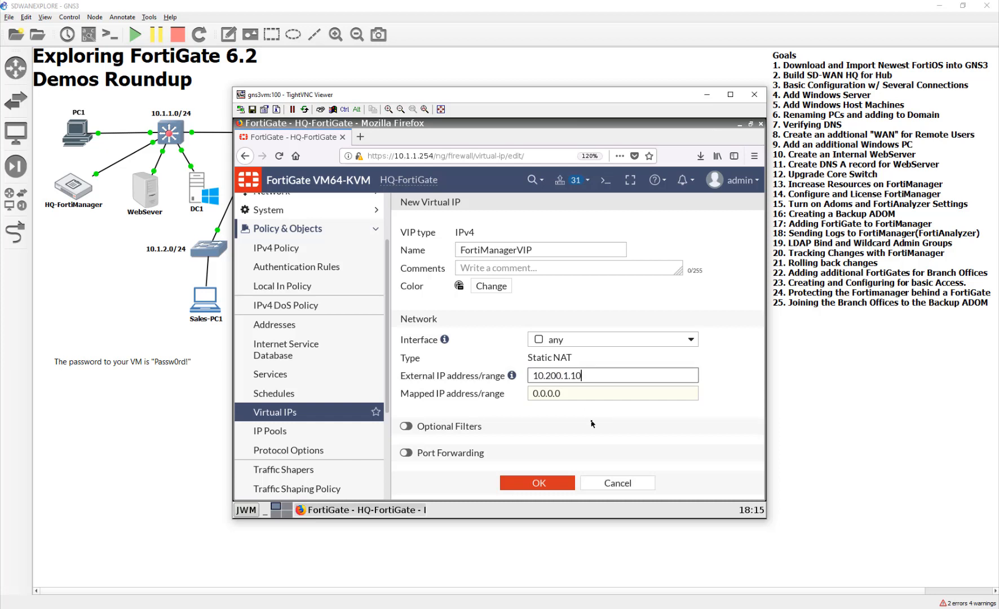
{"action": "double_click", "coordinate": [567, 393]}
{"action": "type", "text": "1"}
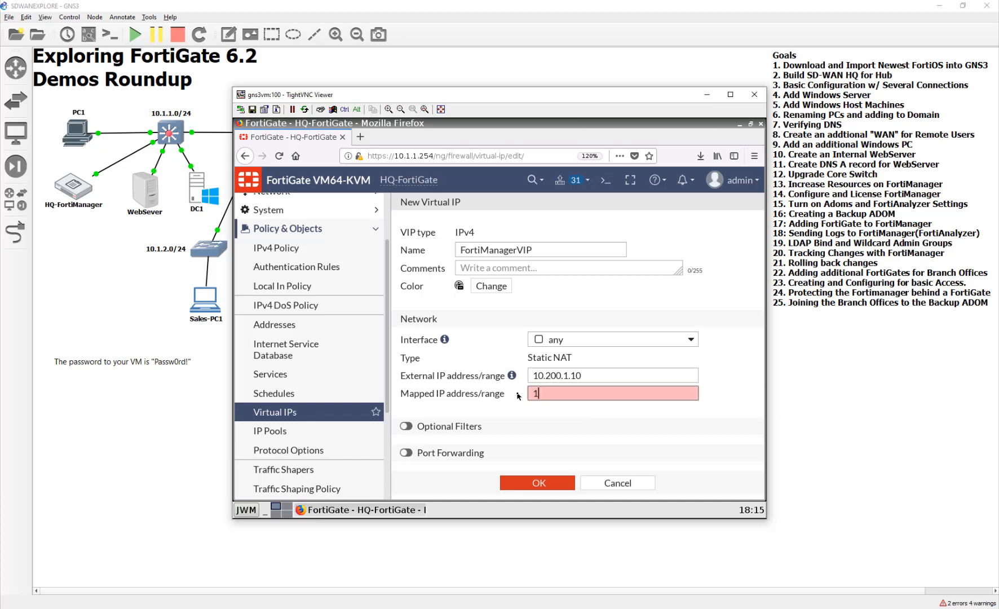
{"action": "type", "text": "0.1.1.200"}
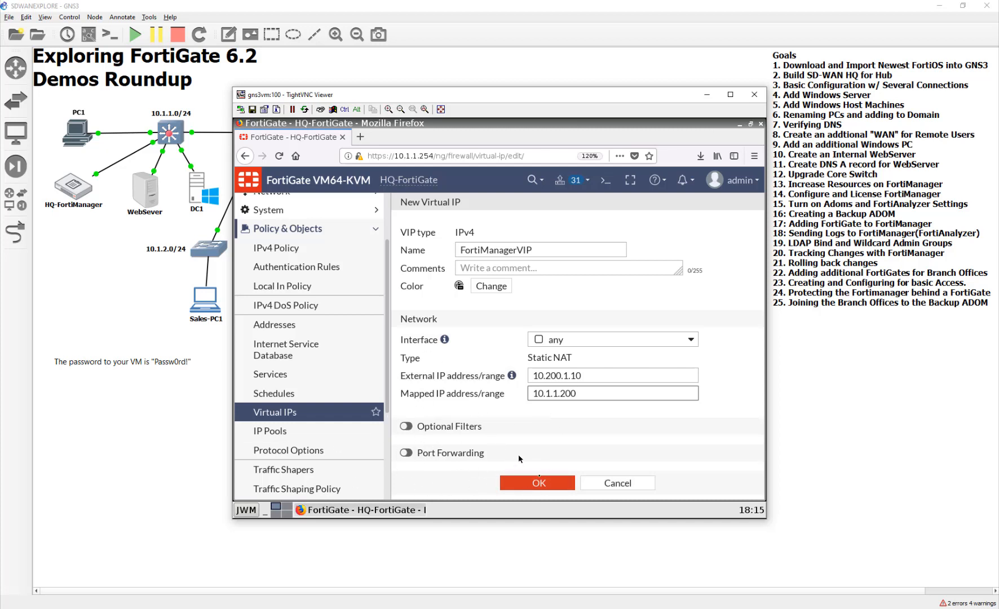
- Color the virtual IP orange, save it, and expand the IPv4 Virtual IP group in the list
{"action": "left_click", "coordinate": [492, 286]}
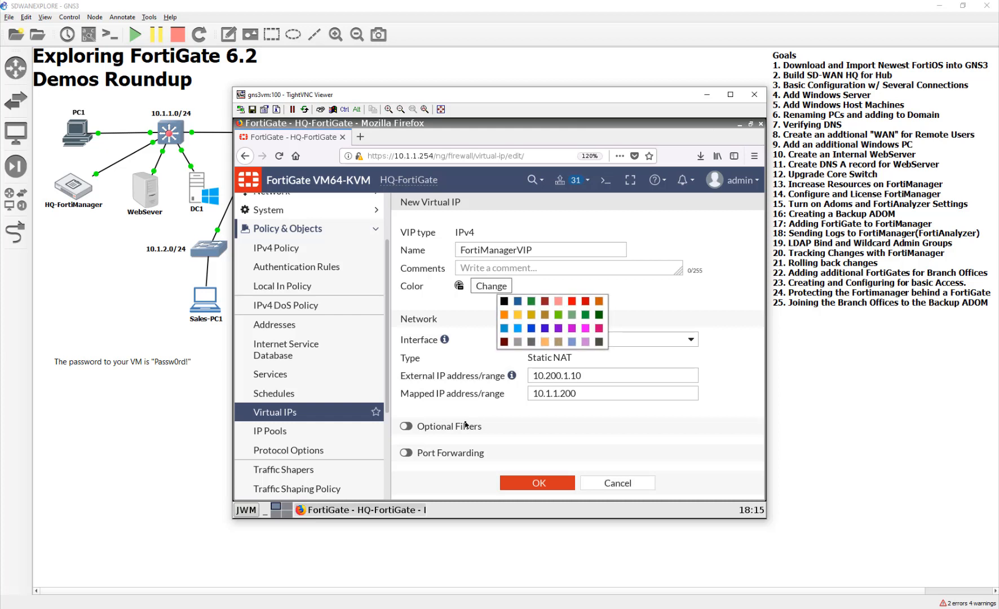
{"action": "left_click", "coordinate": [505, 315]}
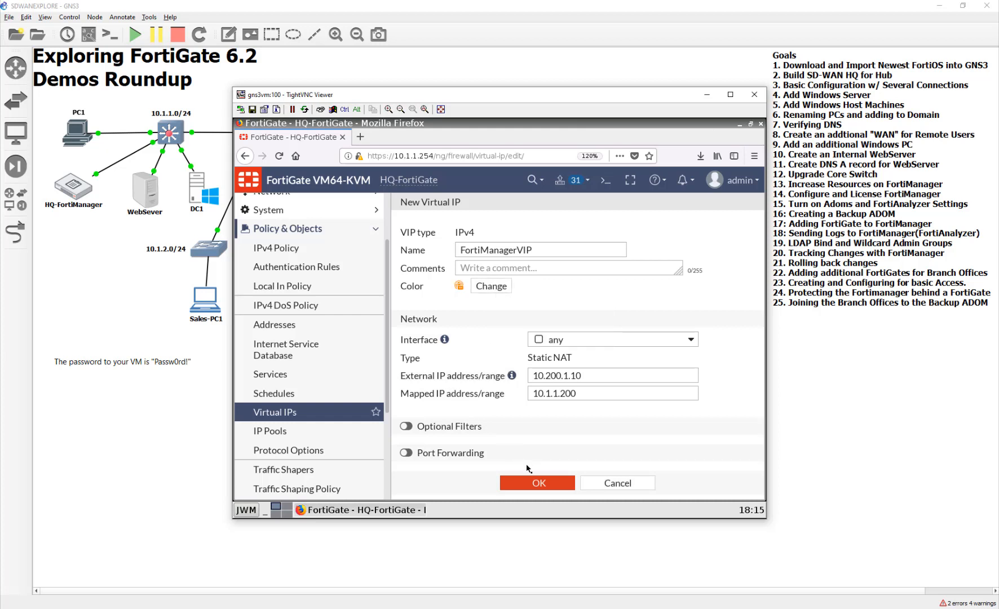
{"action": "left_click", "coordinate": [541, 484]}
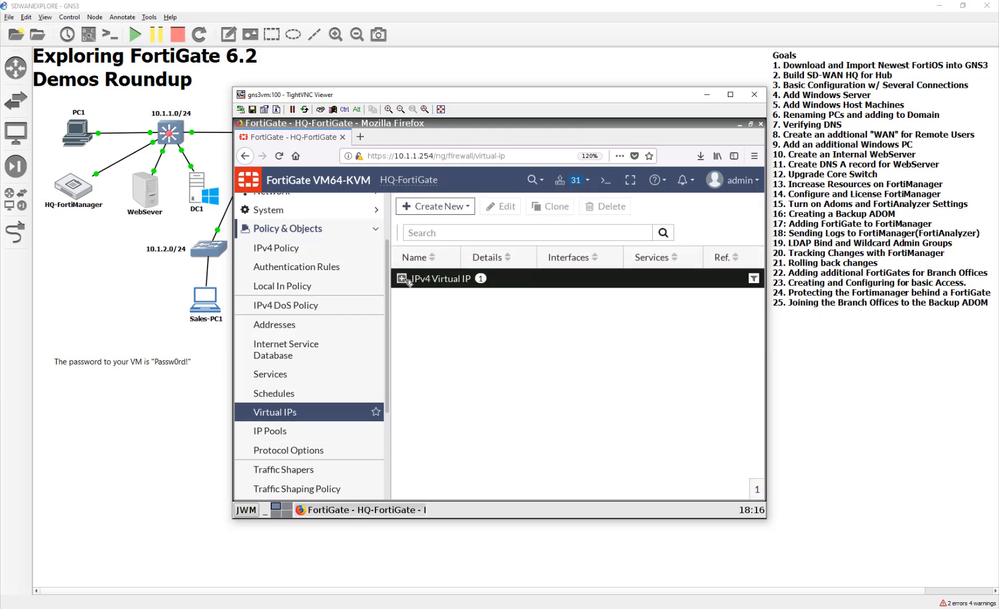
{"action": "left_click", "coordinate": [402, 279]}
- Start a new IPv4 firewall policy and name it FortiManagerAccess
{"action": "left_click", "coordinate": [359, 247]}
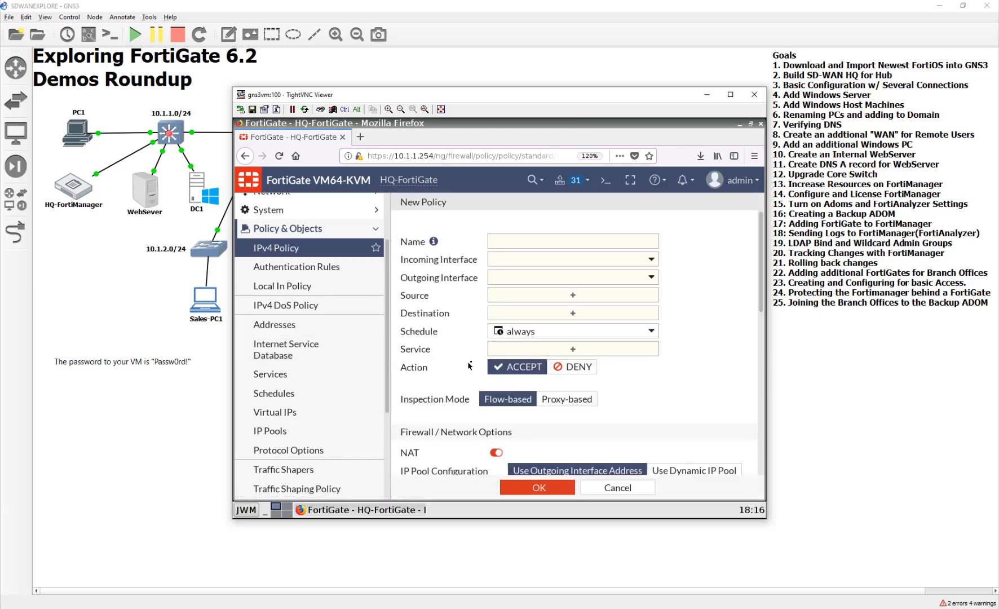
{"action": "left_click", "coordinate": [540, 242]}
{"action": "type", "text": "FortiManagerE"}
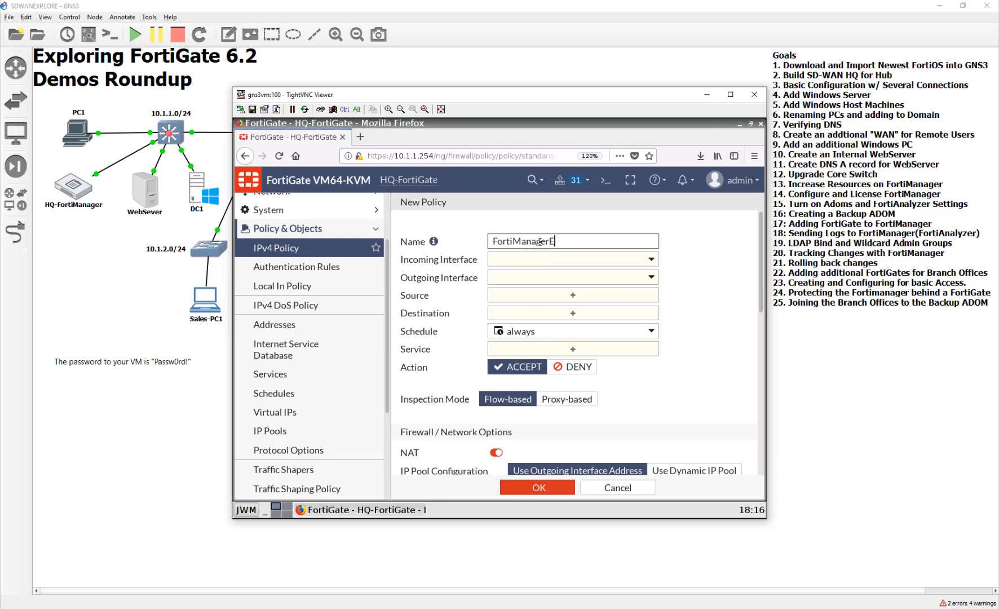
{"action": "key", "text": "BackSpace"}
{"action": "type", "text": "Access"}
- Set the policy's incoming interface to COX (port1) and its outgoing interface to MNGT (port5)
{"action": "left_click", "coordinate": [571, 260]}
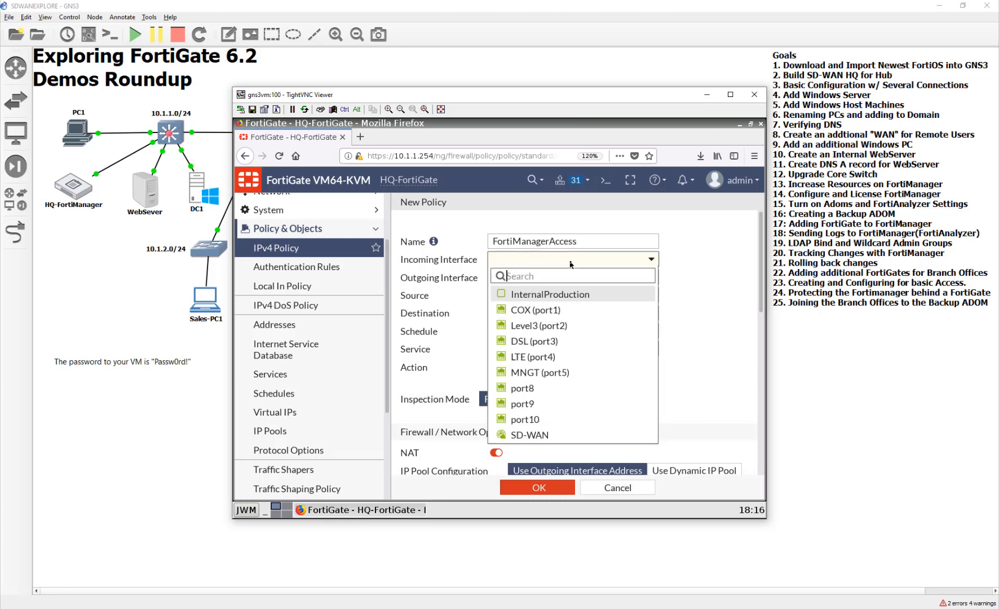
{"action": "left_click", "coordinate": [571, 310]}
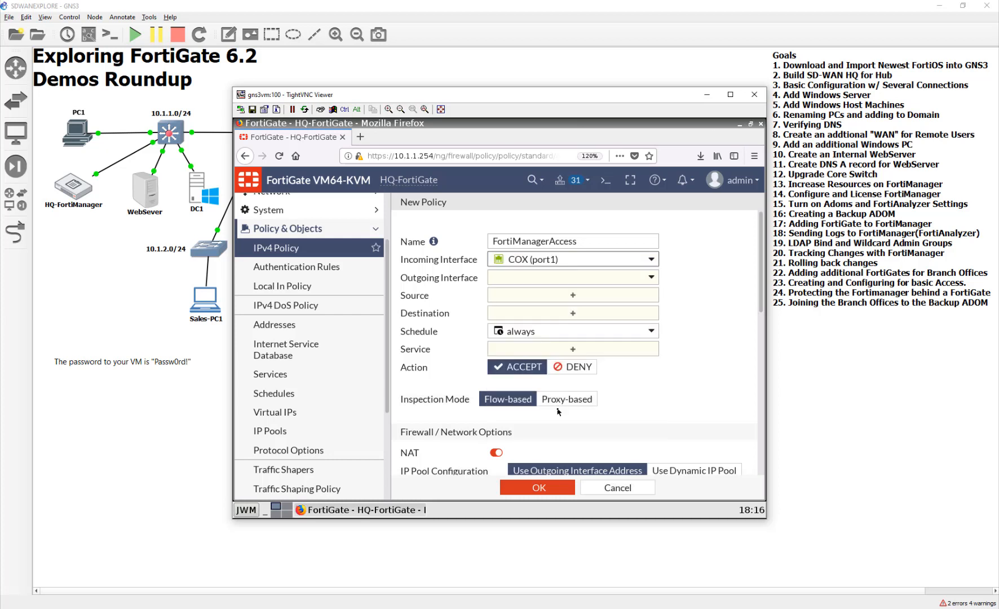
{"action": "left_click", "coordinate": [517, 279]}
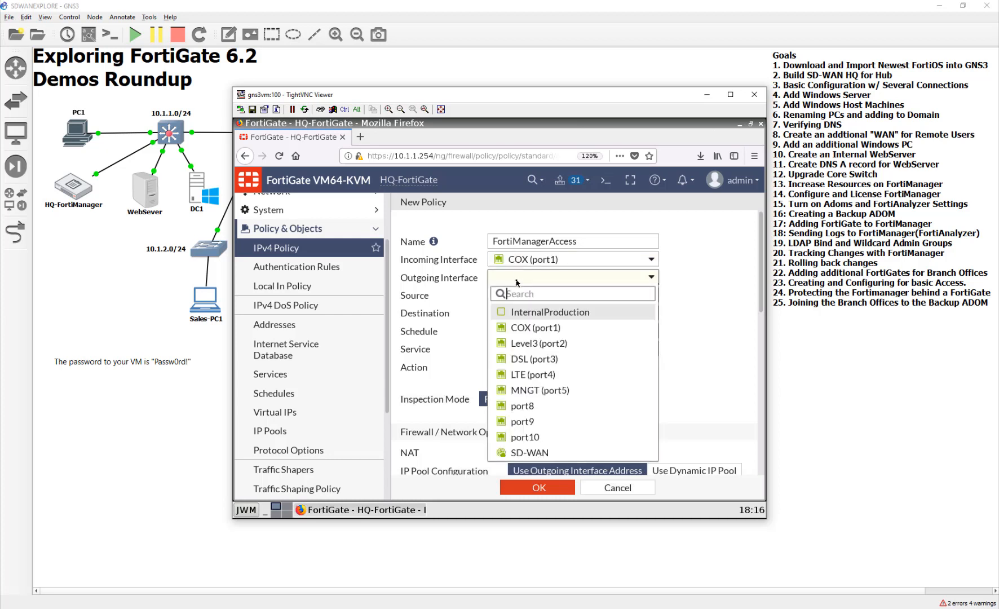
{"action": "left_click", "coordinate": [581, 392]}
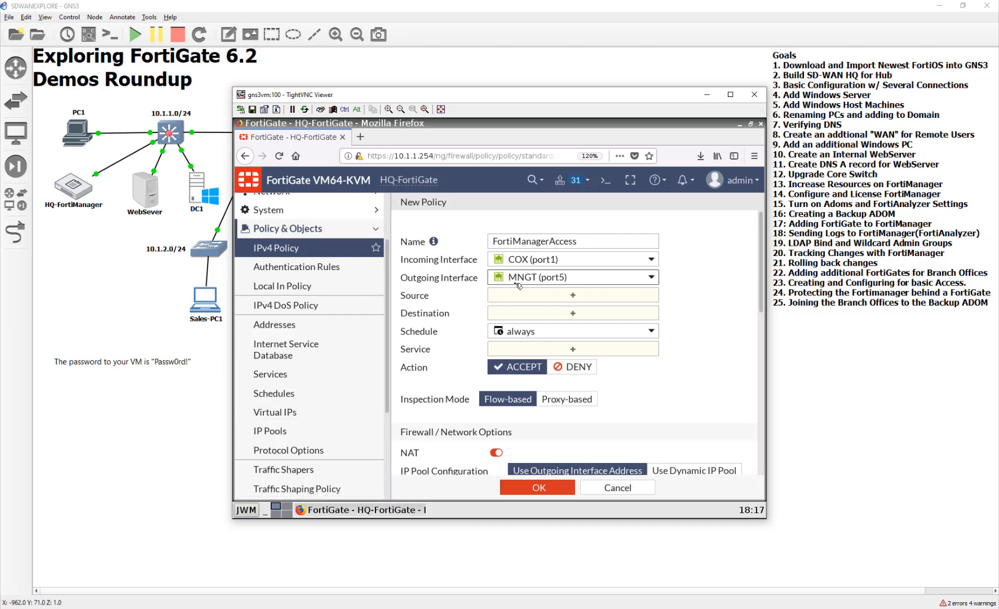
- Start a new address object for the policy's source and name it NYC_FortiGate_WAN1
{"action": "left_click", "coordinate": [566, 297]}
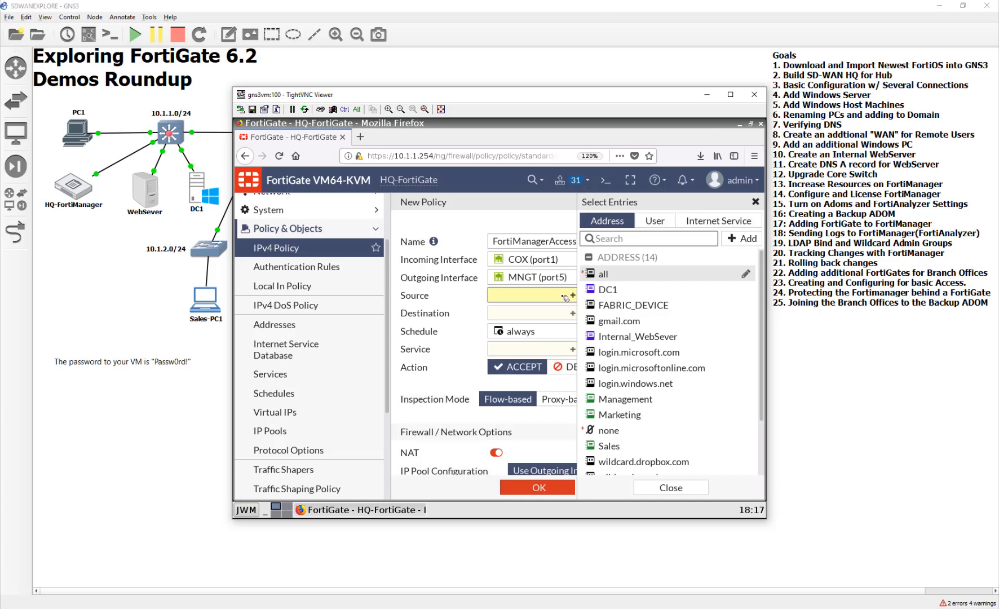
{"action": "left_click", "coordinate": [760, 240]}
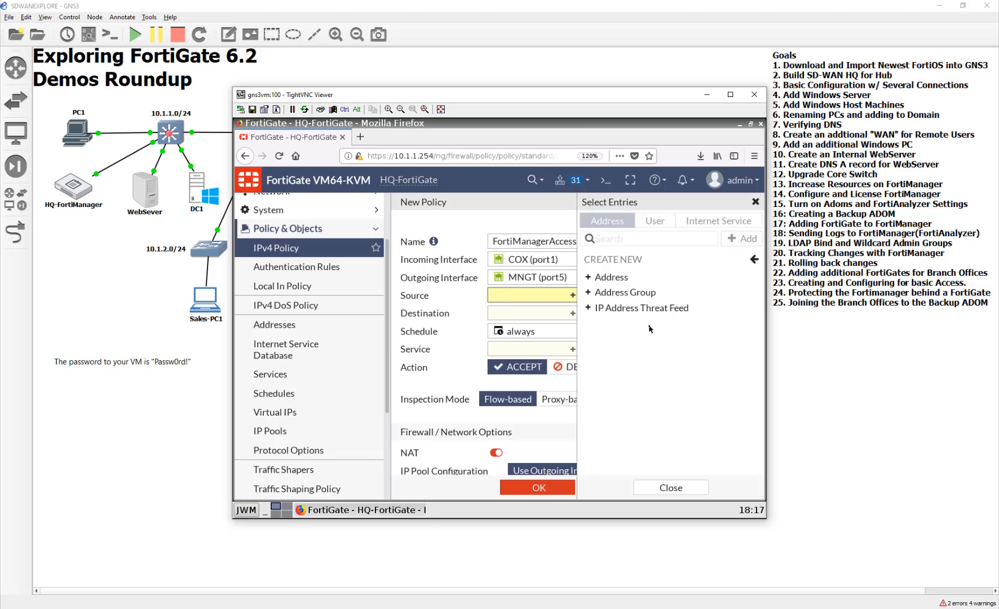
{"action": "left_click", "coordinate": [618, 277]}
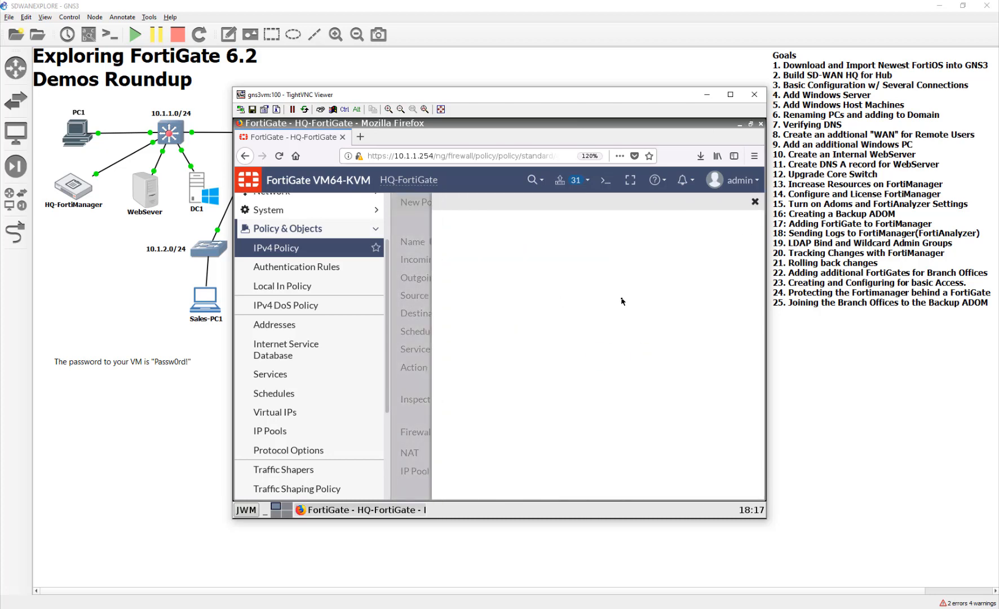
{"action": "left_click", "coordinate": [591, 226]}
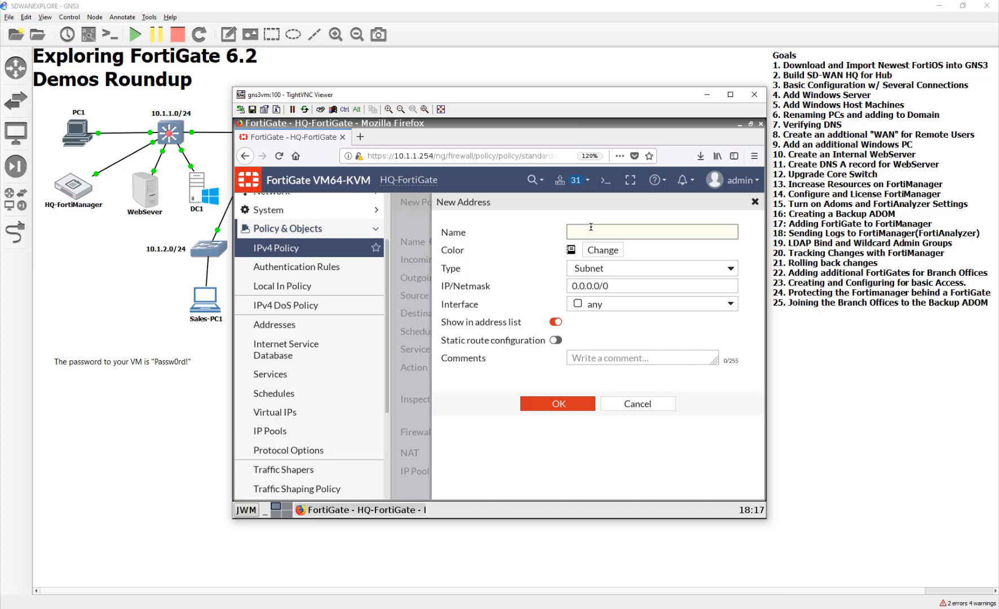
{"action": "type", "text": "NYC_FortiGate_"}
{"action": "type", "text": "WAN1"}
- Color the NYC_FortiGate_WAN1 address red, set its IP/netmask to 10.200.5.1/32, and save it
{"action": "left_click", "coordinate": [604, 251]}
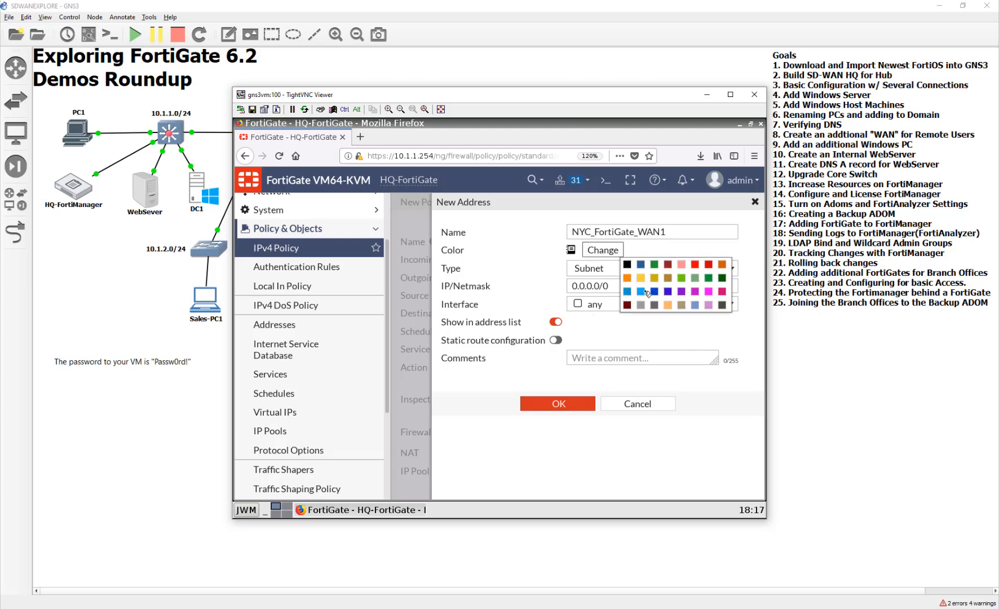
{"action": "left_click", "coordinate": [697, 265]}
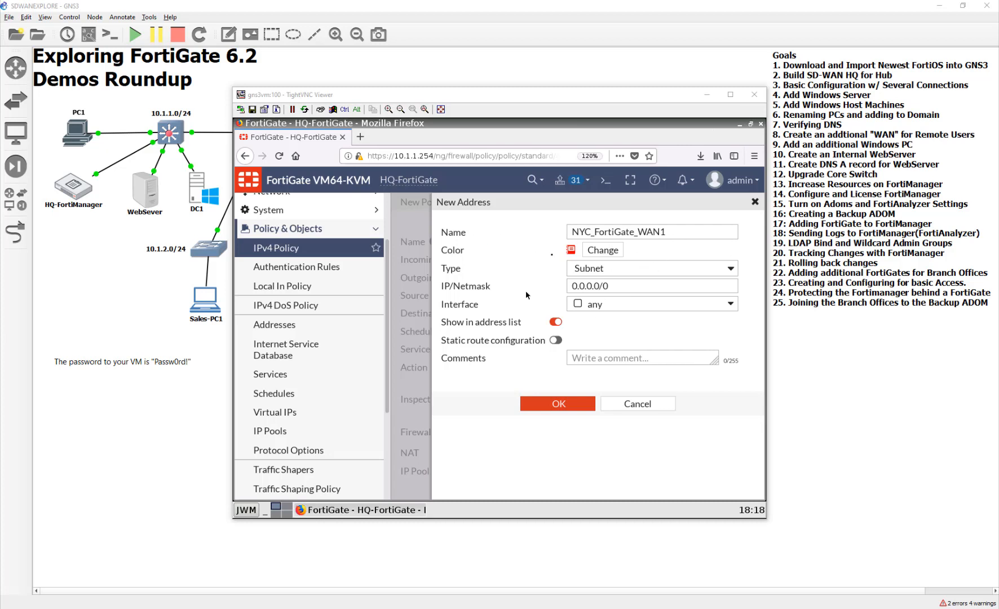
{"action": "left_click_drag", "start_coordinate": [627, 285], "coordinate": [526, 286]}
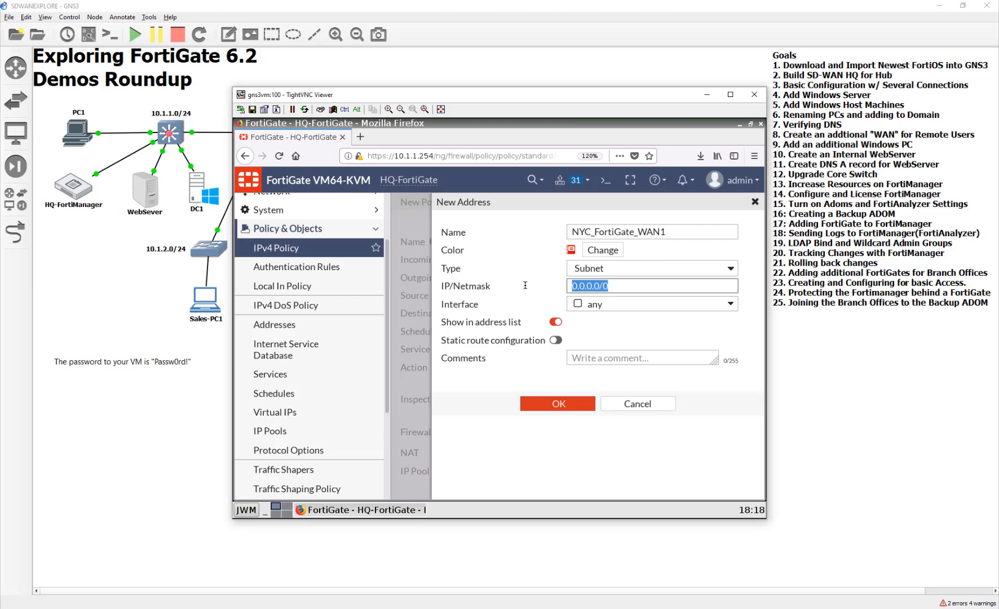
{"action": "type", "text": "10.200.5.1"}
{"action": "left_click", "coordinate": [559, 341]}
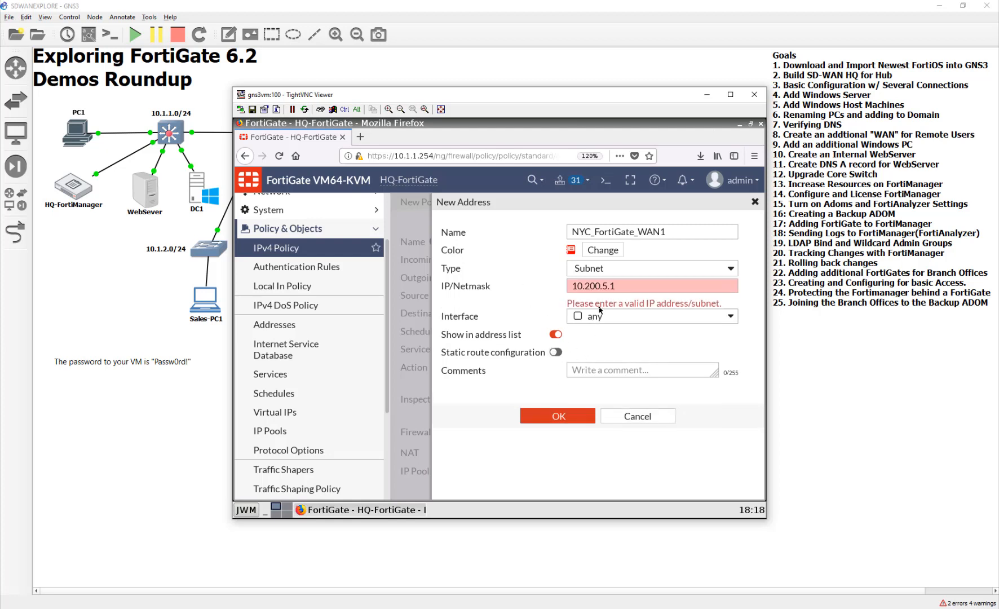
{"action": "left_click", "coordinate": [623, 286]}
{"action": "type", "text": "/24"}
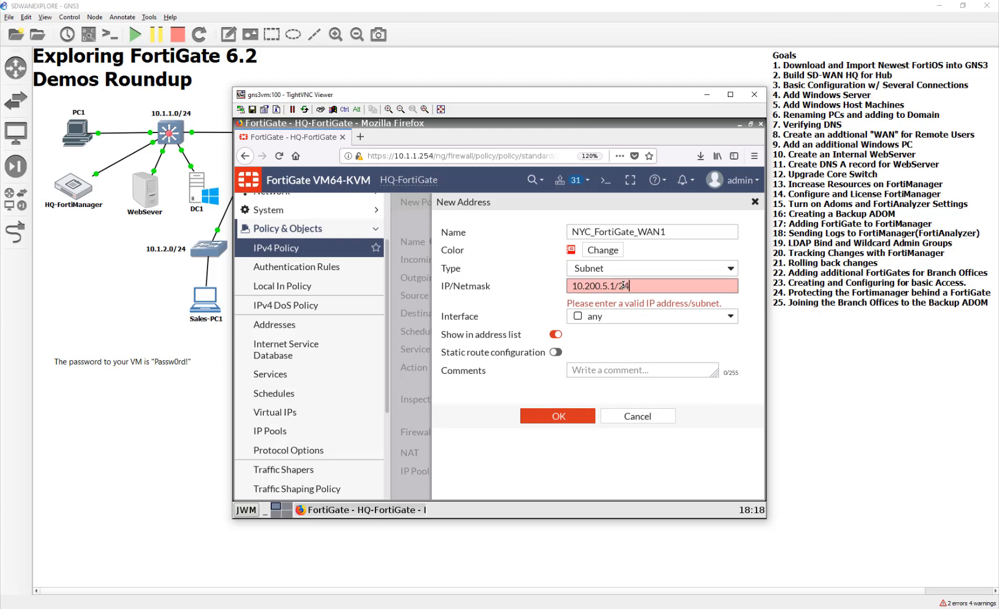
{"action": "key", "text": "BackSpace"}
{"action": "key", "text": "BackSpace"}
{"action": "type", "text": "32"}
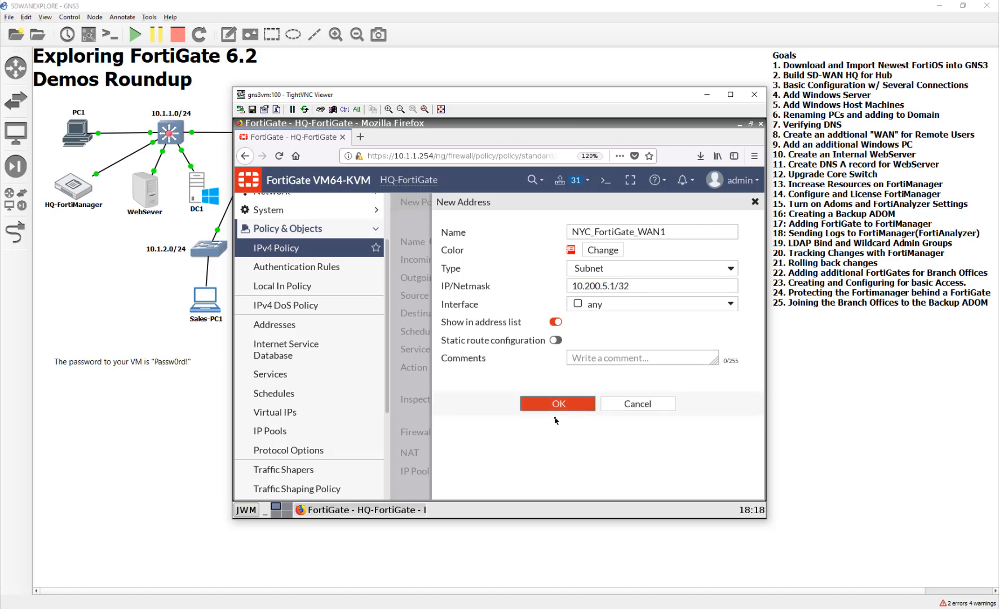
{"action": "left_click", "coordinate": [558, 417]}
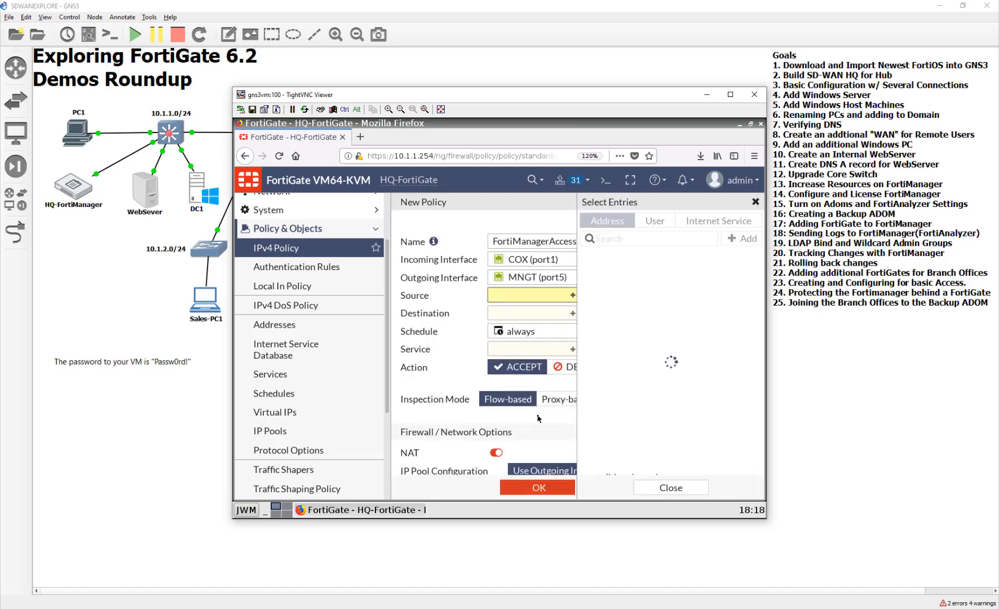
- Start another source address object, name it TX_FortiGate_WAN1, and color it red
{"action": "left_click", "coordinate": [740, 239]}
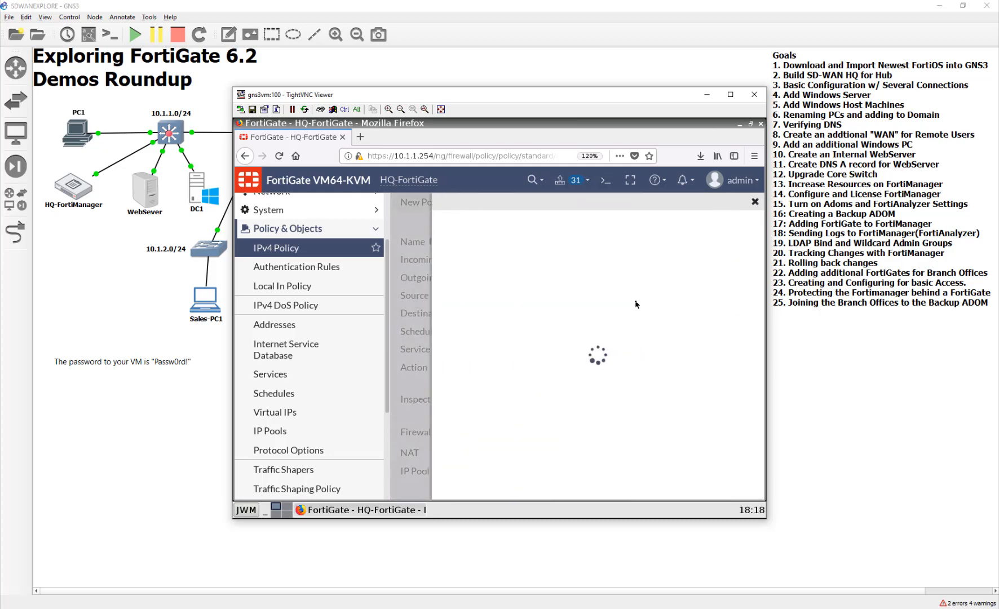
{"action": "left_click", "coordinate": [605, 235]}
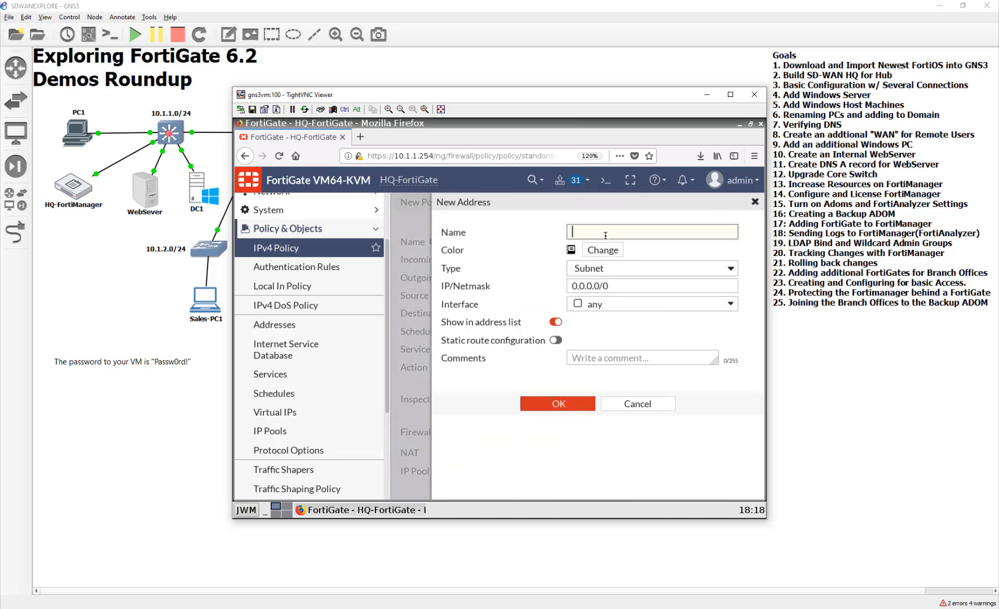
{"action": "type", "text": "TX_FortiGate_WAN1"}
{"action": "left_click", "coordinate": [614, 271]}
{"action": "left_click", "coordinate": [614, 273]}
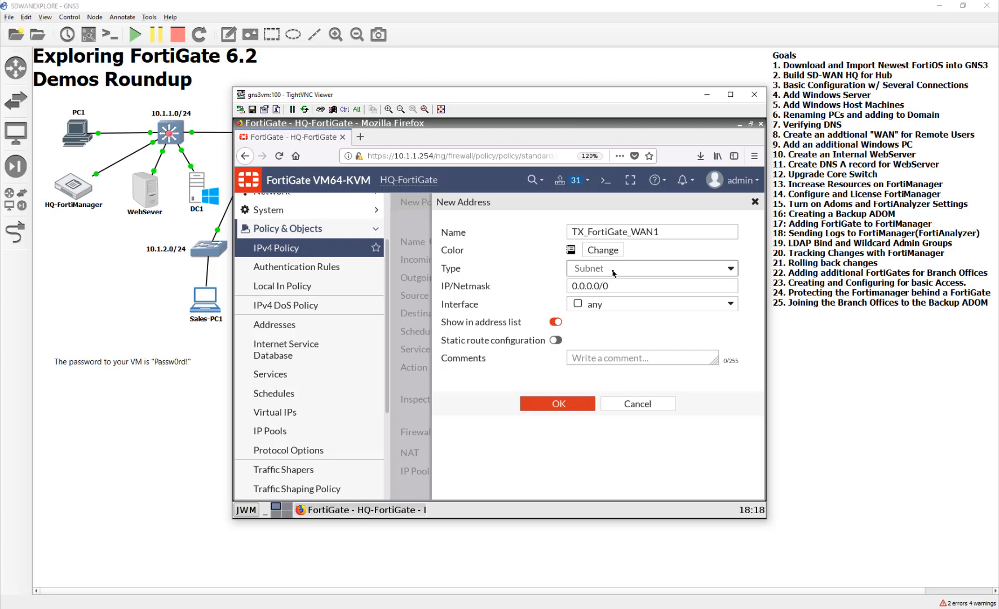
{"action": "left_click", "coordinate": [613, 253]}
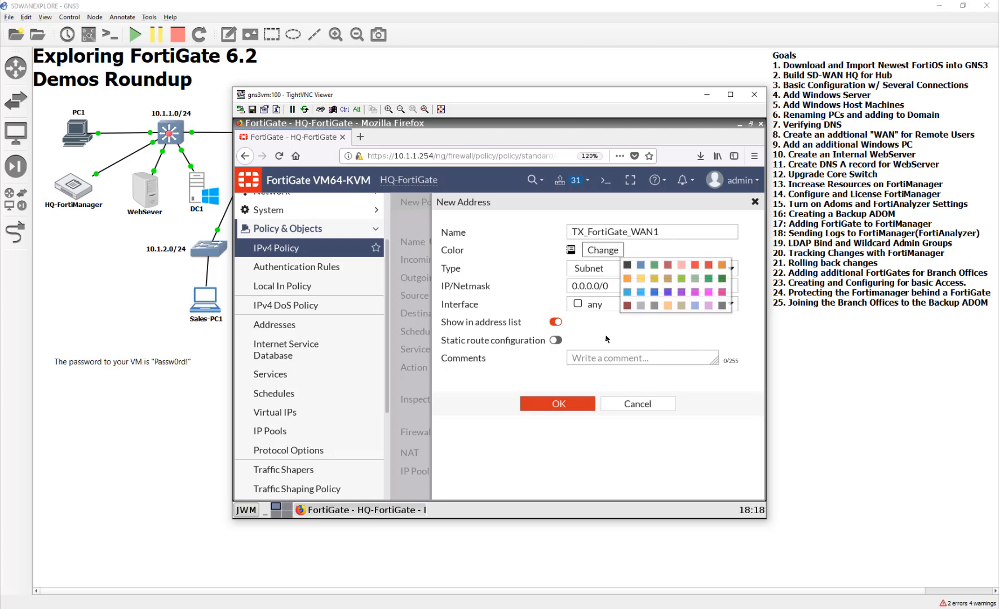
{"action": "left_click", "coordinate": [708, 266]}
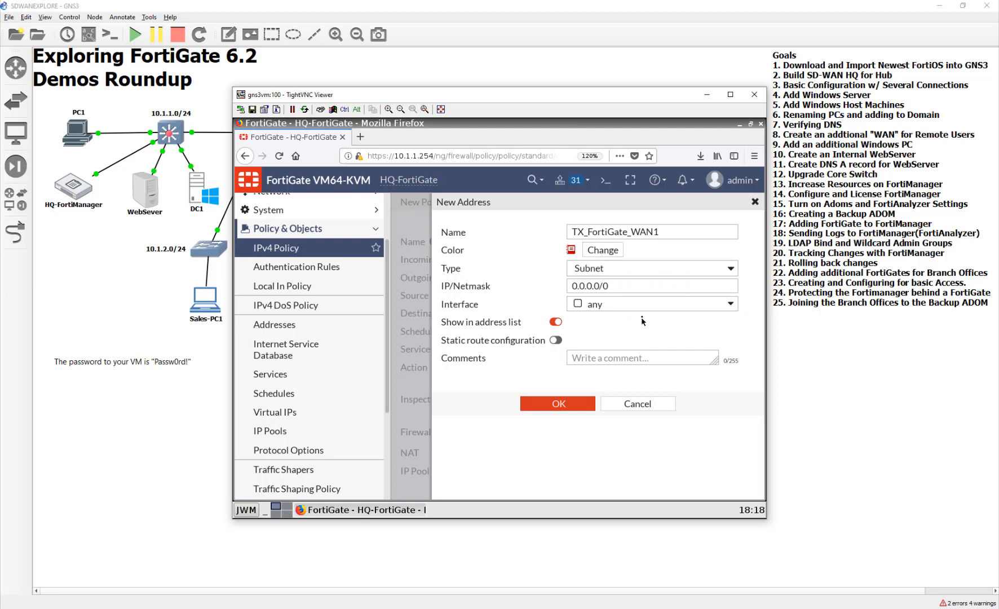
- Set the TX_FortiGate_WAN1 address's IP/netmask to 10.200.7.1/32 and save it
{"action": "left_click_drag", "start_coordinate": [608, 282], "coordinate": [544, 286]}
{"action": "type", "text": "10"}
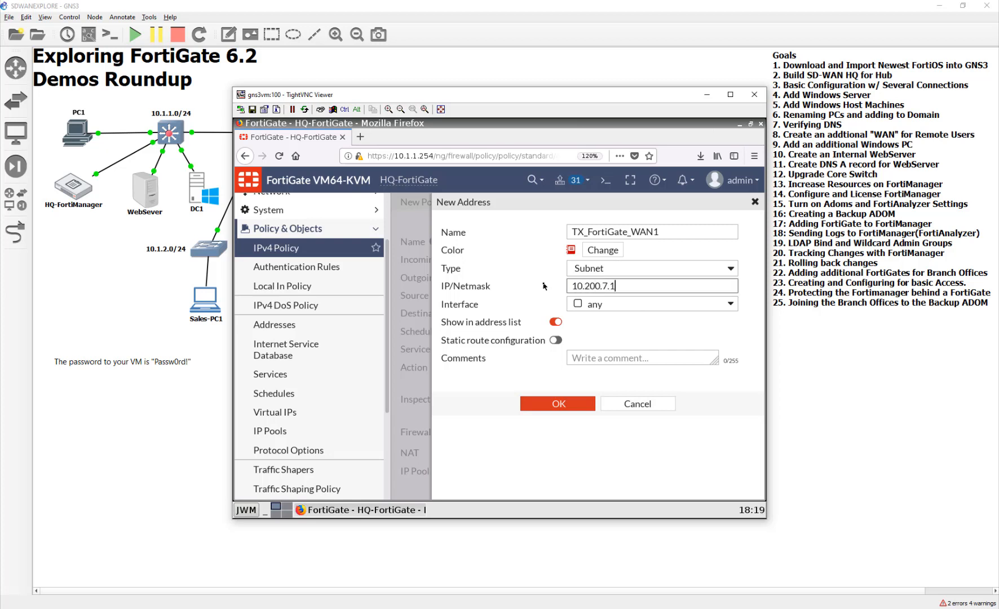
{"action": "type", "text": ".200.7.1/32"}
{"action": "left_click", "coordinate": [543, 403]}
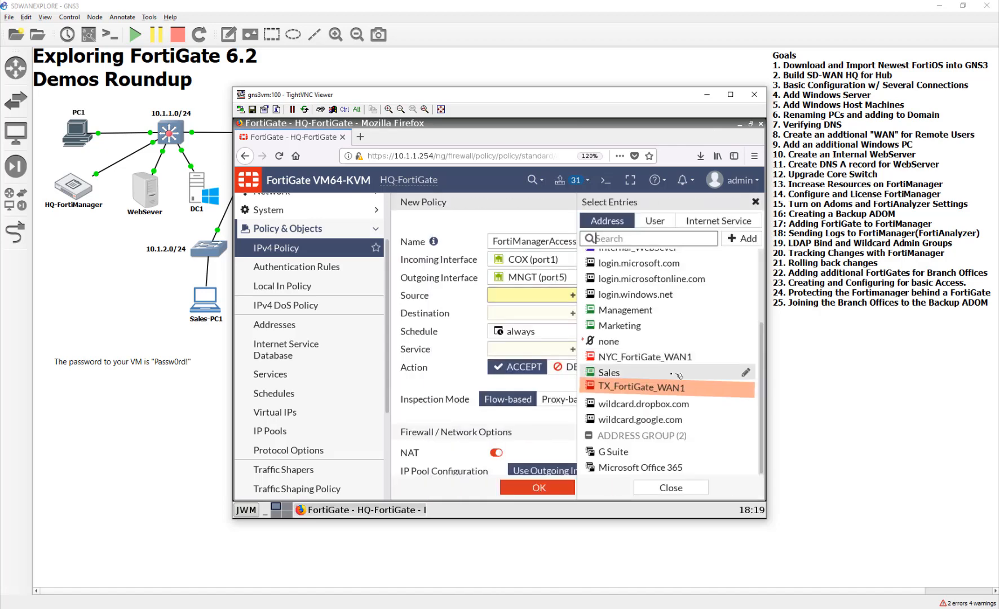
- Select NYC_FortiGate_WAN1 and TX_FortiGate_WAN1 as the source addresses of the FortiManagerAccess policy
{"action": "left_click", "coordinate": [667, 357]}
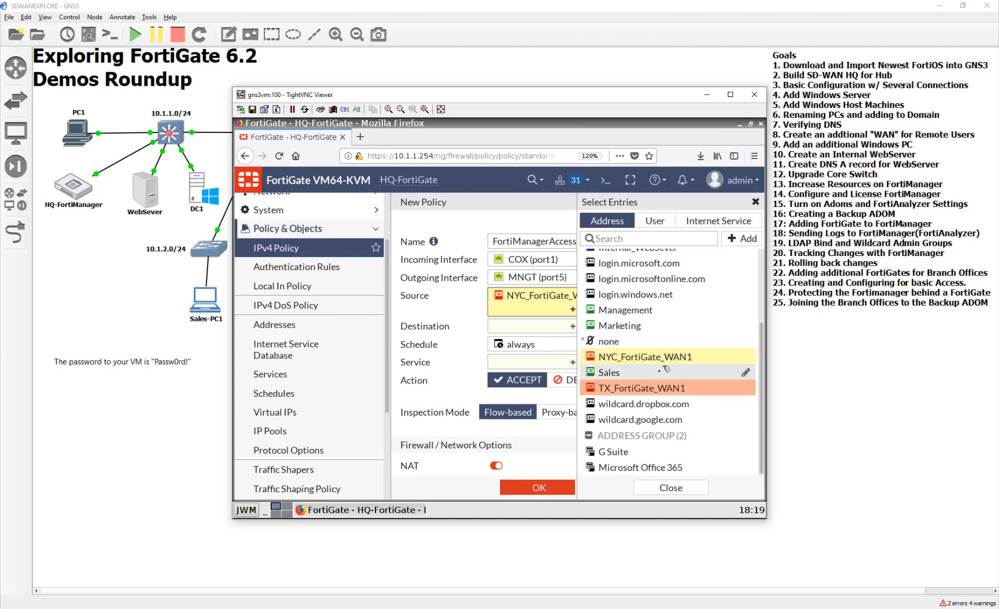
{"action": "left_click", "coordinate": [657, 357]}
{"action": "left_click", "coordinate": [657, 389]}
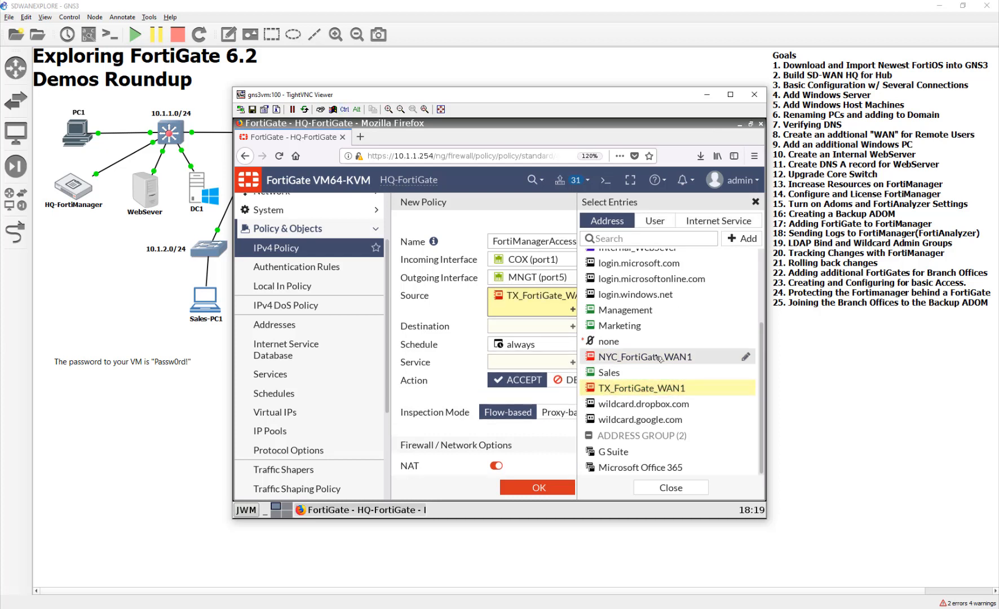
{"action": "left_click", "coordinate": [659, 358]}
{"action": "left_click", "coordinate": [669, 488]}
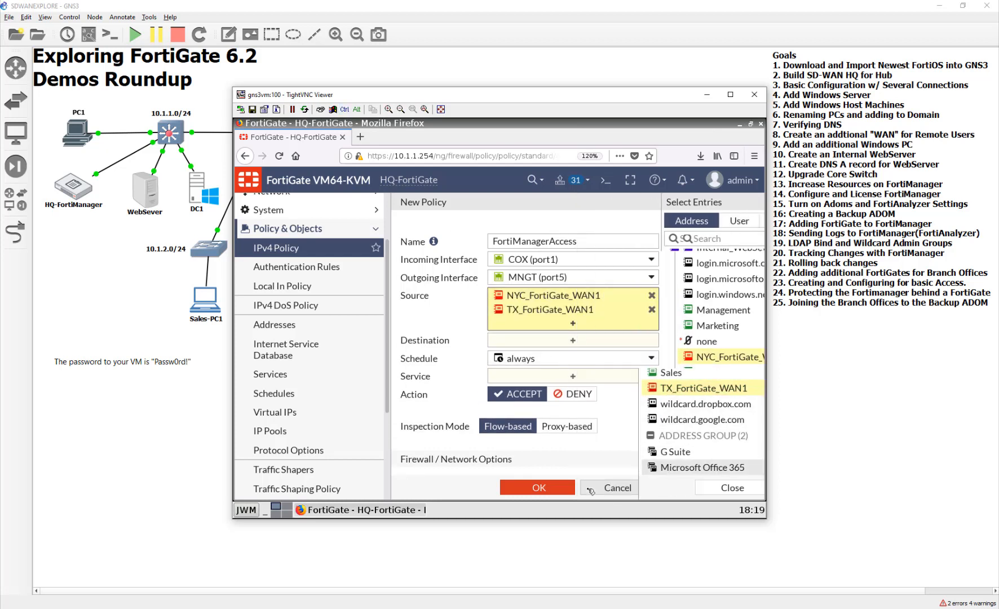
- Set the policy's destination to the FortiManagerVIP virtual IP and its service to ALL
{"action": "left_click", "coordinate": [563, 342]}
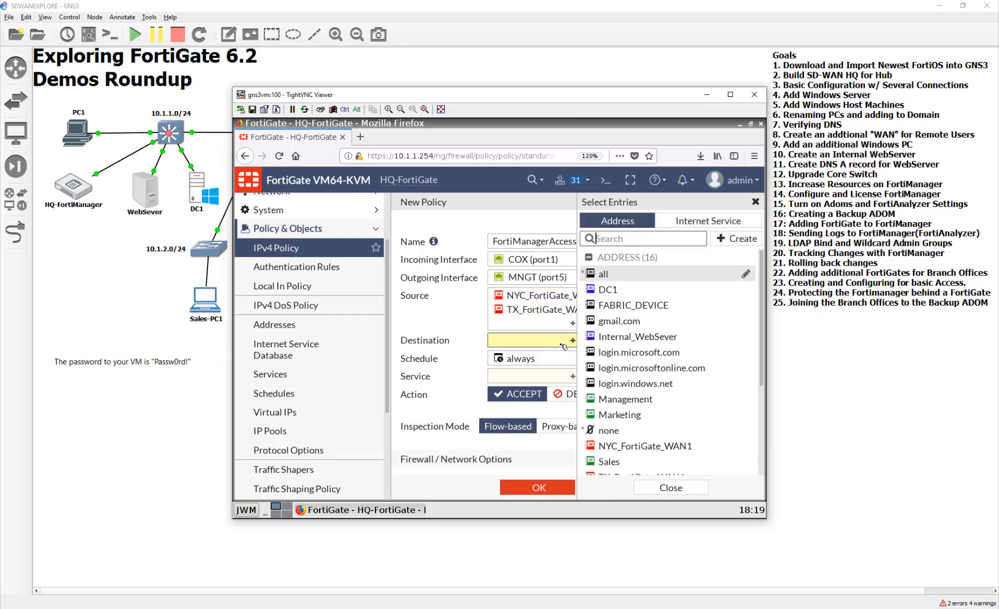
{"action": "scroll", "coordinate": [654, 350], "scroll_direction": "down", "scroll_amount": 5}
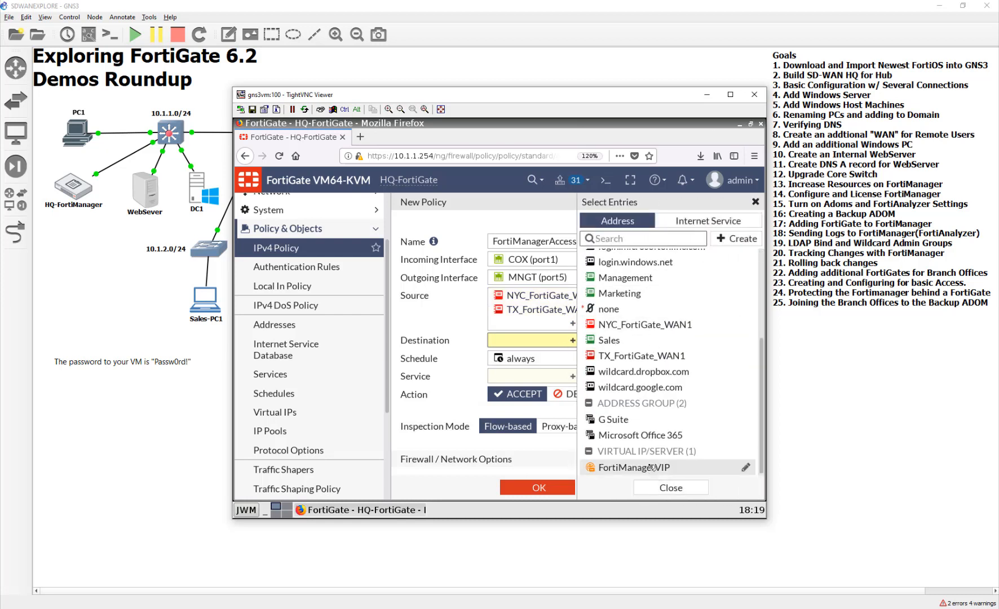
{"action": "left_click", "coordinate": [651, 469]}
{"action": "left_click", "coordinate": [531, 389]}
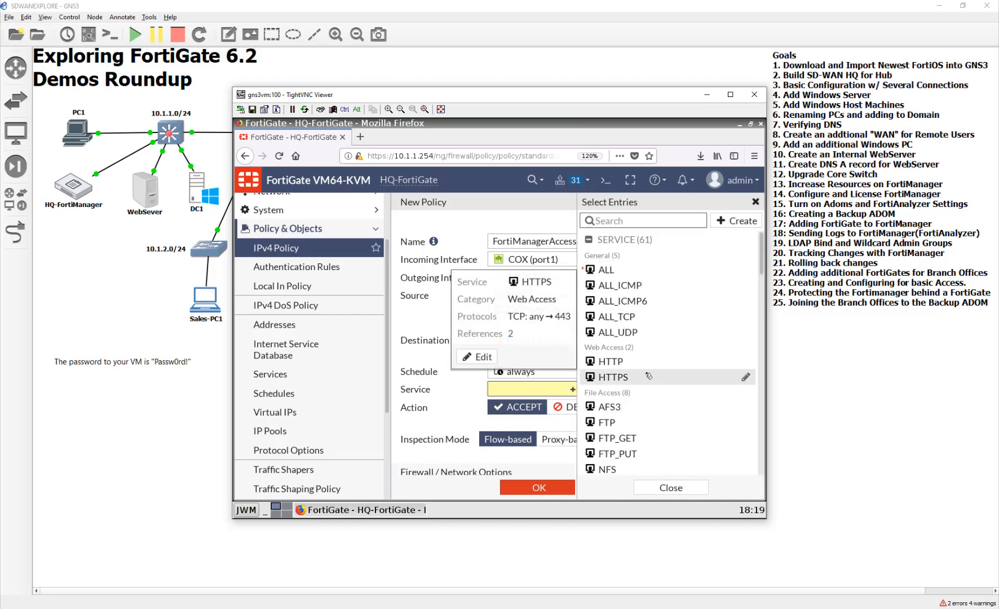
{"action": "left_click", "coordinate": [654, 269]}
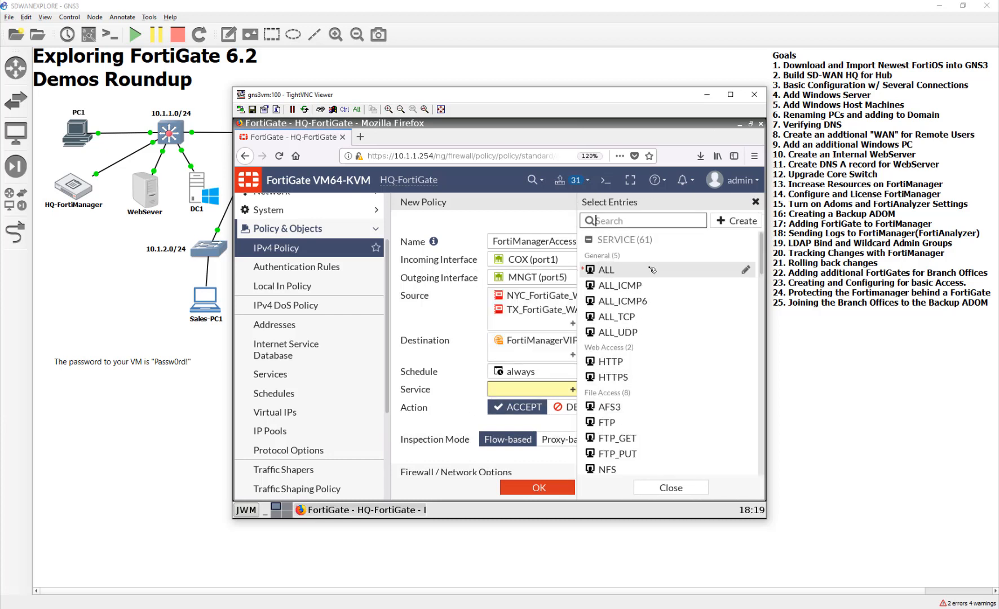
{"action": "left_click", "coordinate": [445, 399]}
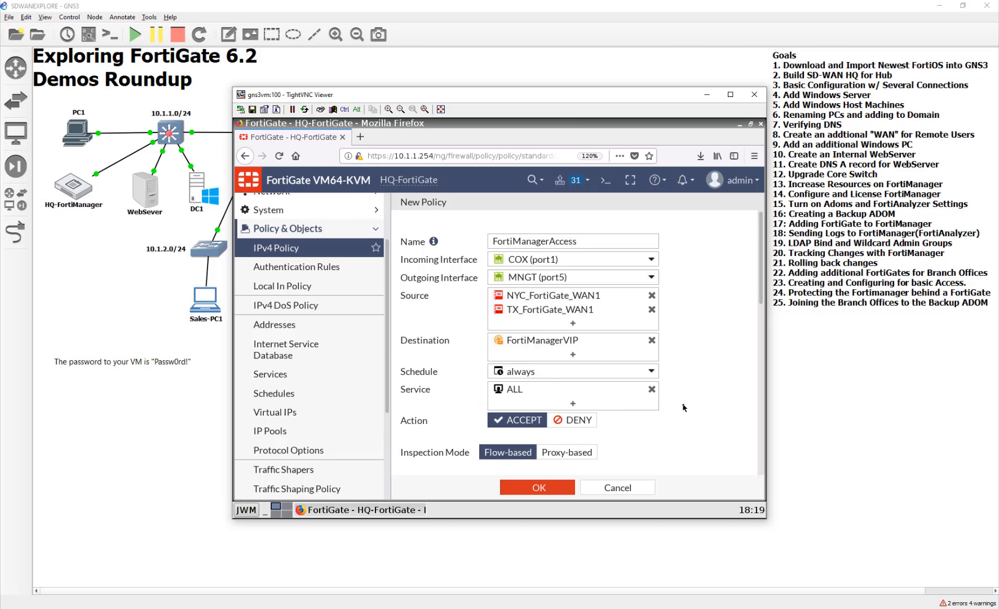
- Log all sessions for the policy's allowed traffic and save the FortiManagerAccess policy
{"action": "scroll", "coordinate": [685, 408], "scroll_direction": "down", "scroll_amount": 3}
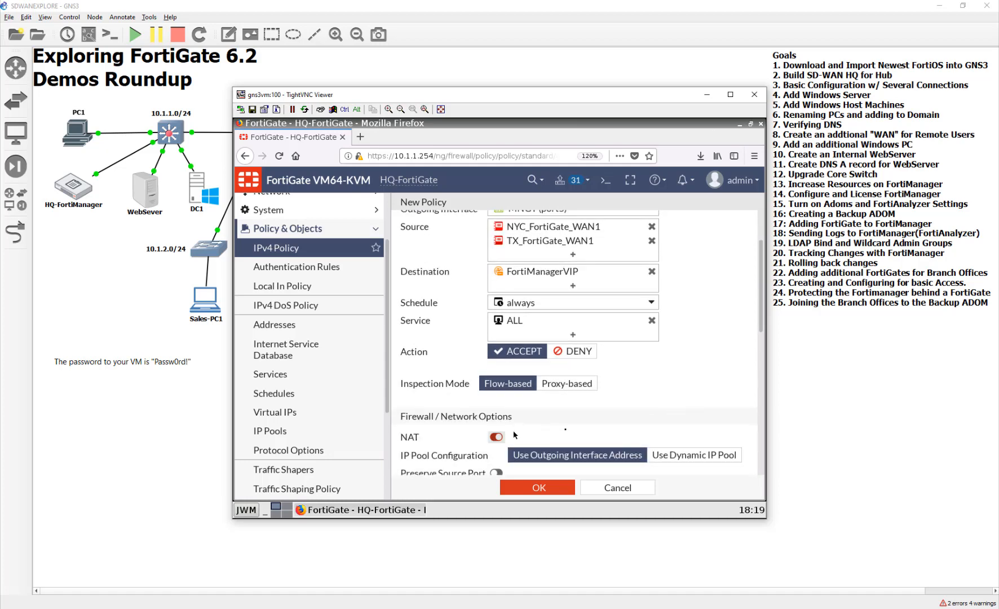
{"action": "scroll", "coordinate": [639, 420], "scroll_direction": "down", "scroll_amount": 12}
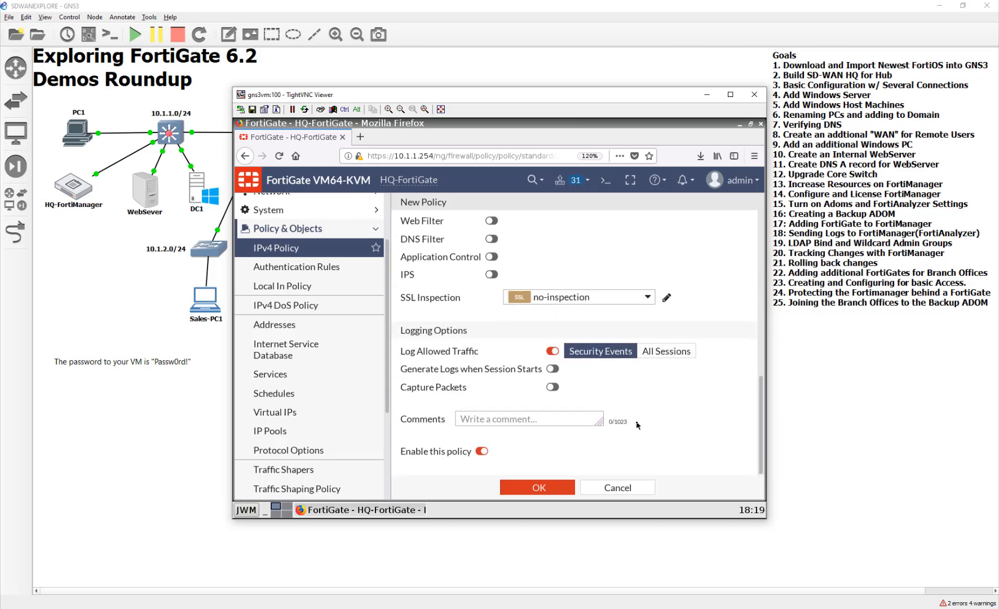
{"action": "left_click", "coordinate": [649, 357]}
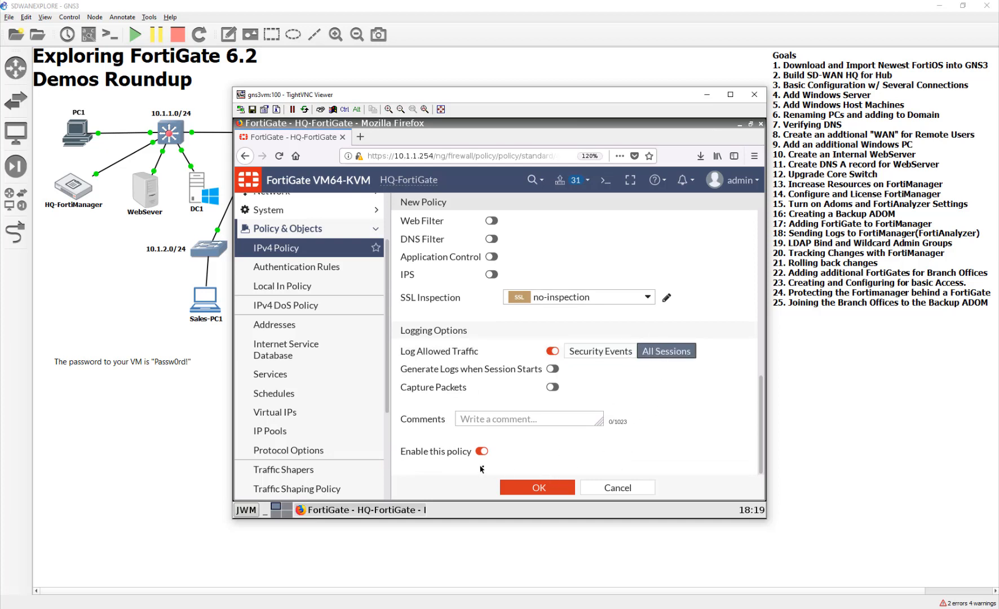
{"action": "left_click", "coordinate": [568, 490]}
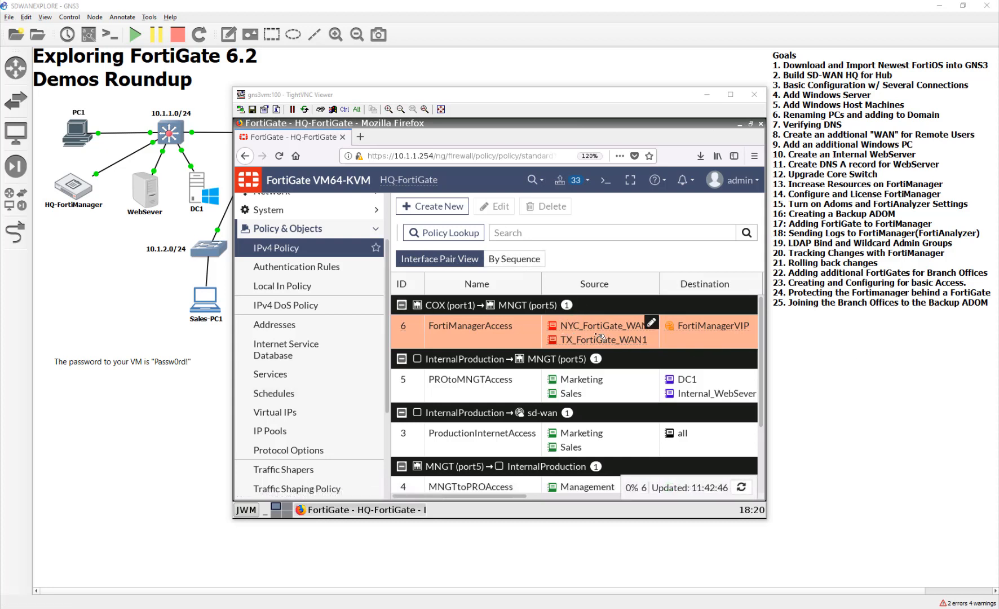
{"action": "mouse_move", "coordinate": [602, 334]}
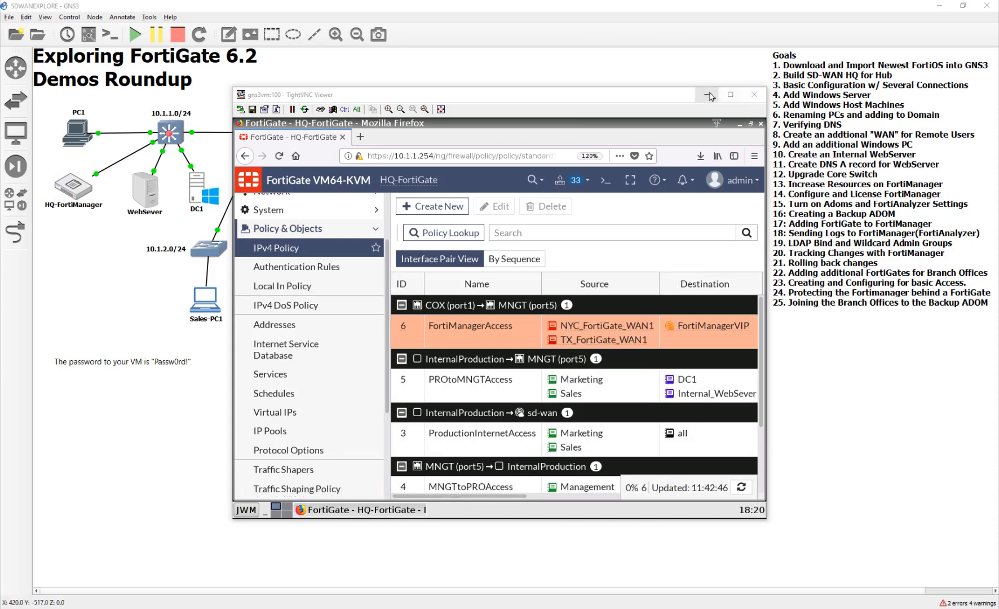
- Try to open the TX FortiGate's web interface at 10.200.7.1 in a new browser tab
{"action": "left_click", "coordinate": [361, 136]}
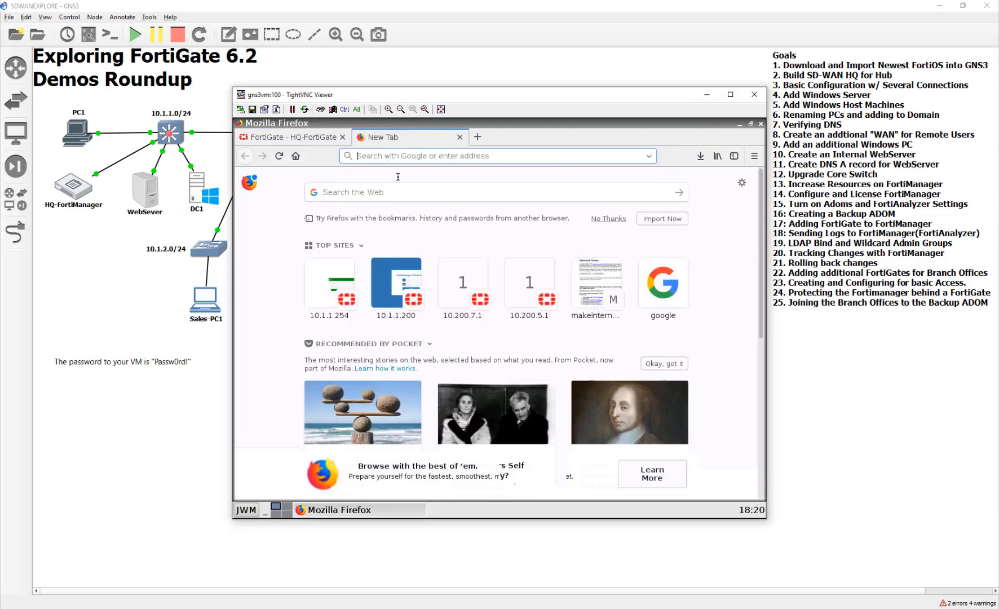
{"action": "left_click", "coordinate": [482, 306]}
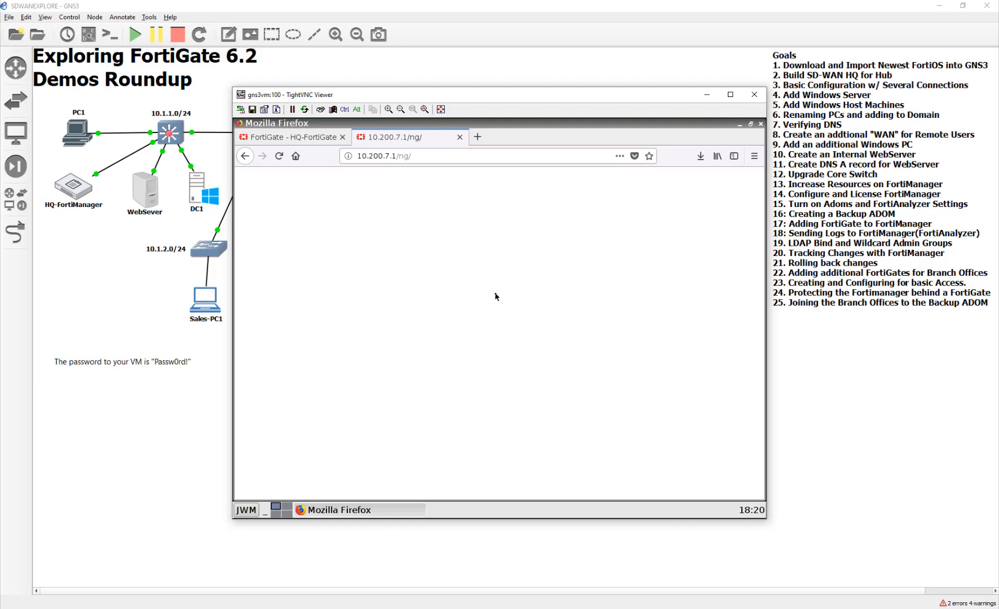
{"action": "left_click", "coordinate": [278, 156]}
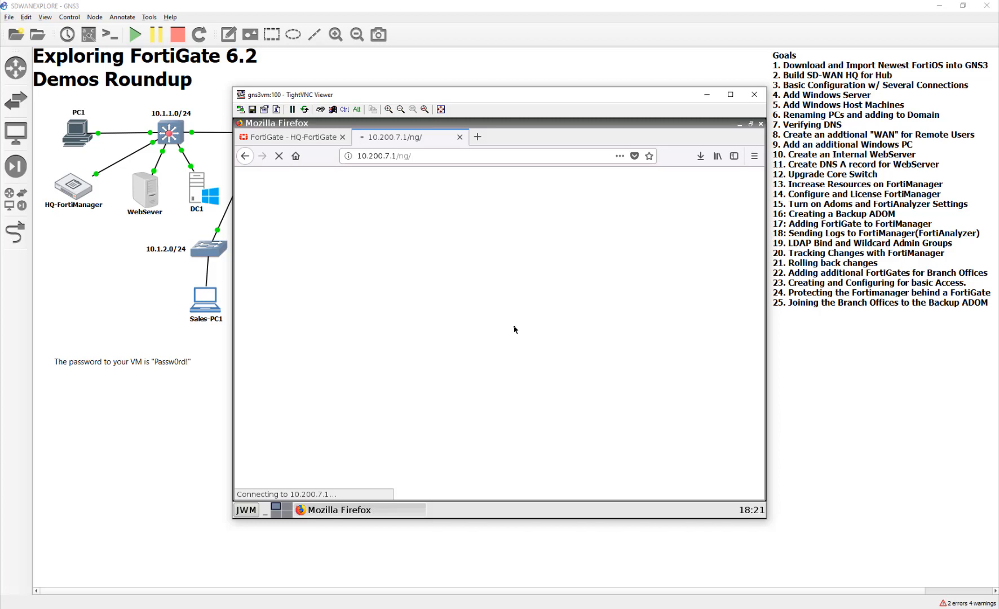
- Switch to the PC1-TX console from the topology and confirm the browser's security exception for 10.3.1.254
{"action": "left_click", "coordinate": [877, 466]}
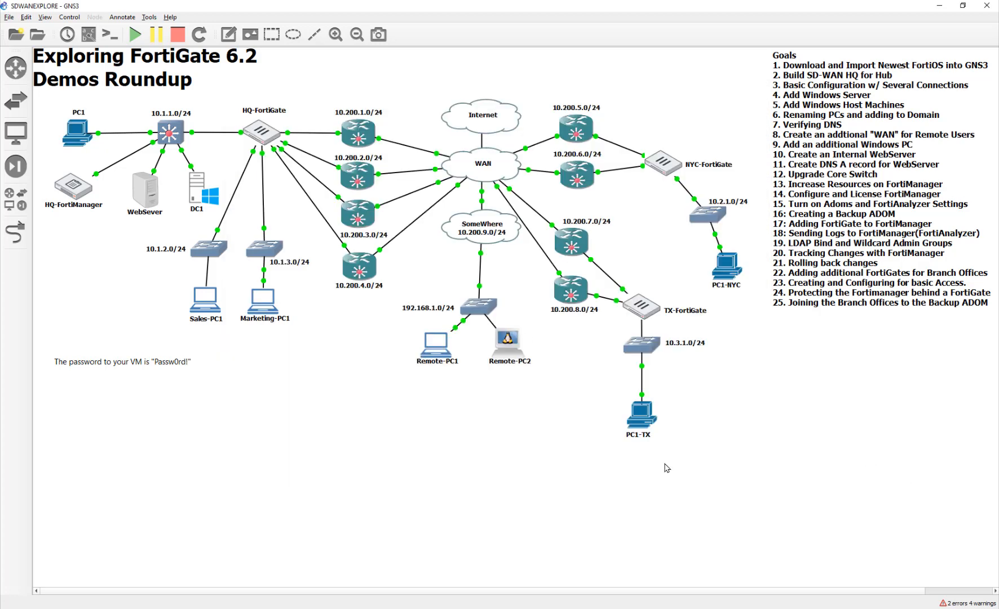
{"action": "double_click", "coordinate": [642, 418]}
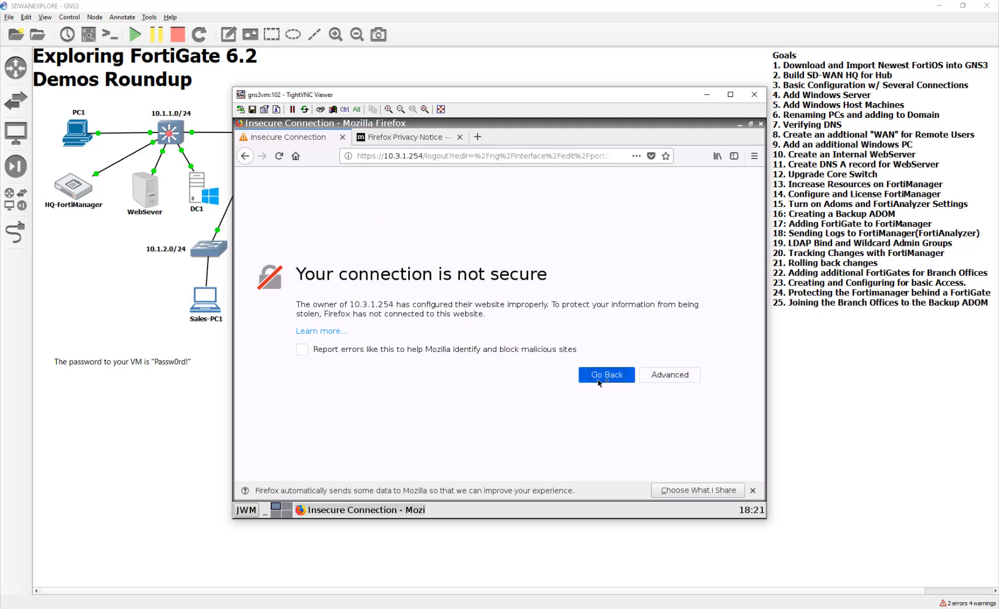
{"action": "left_click", "coordinate": [668, 380]}
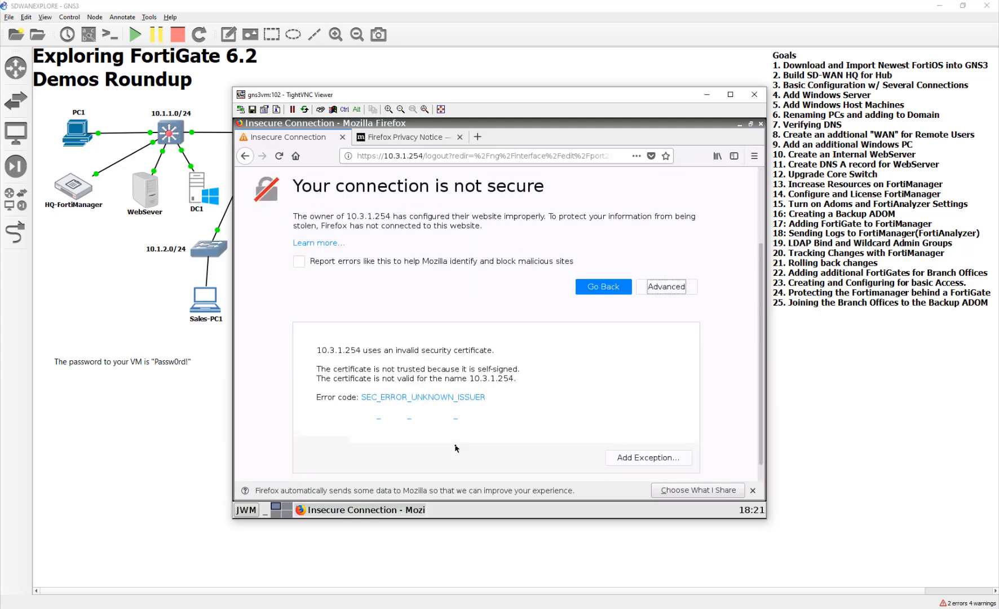
{"action": "left_click", "coordinate": [649, 440]}
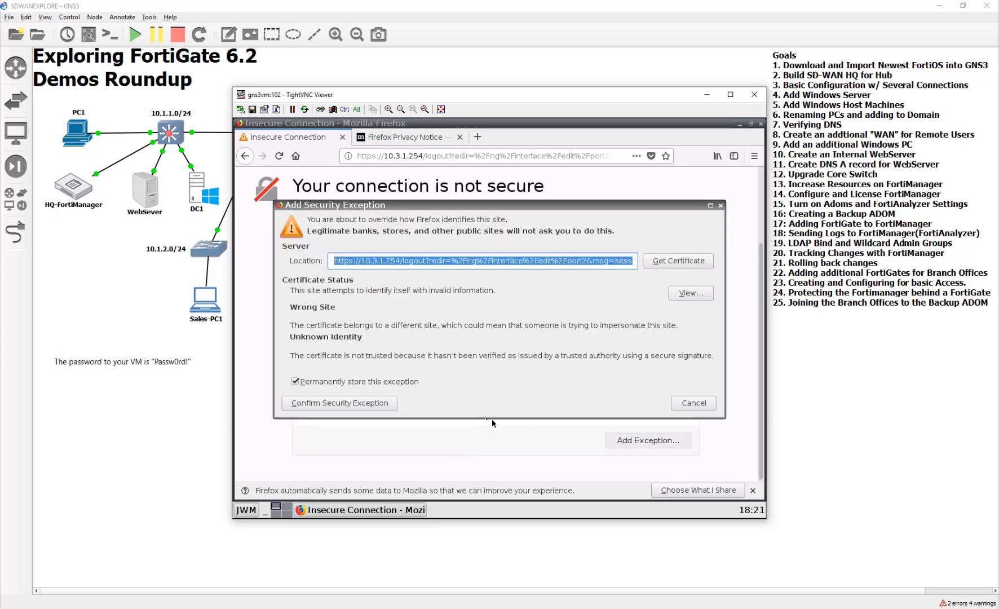
{"action": "left_click", "coordinate": [348, 402]}
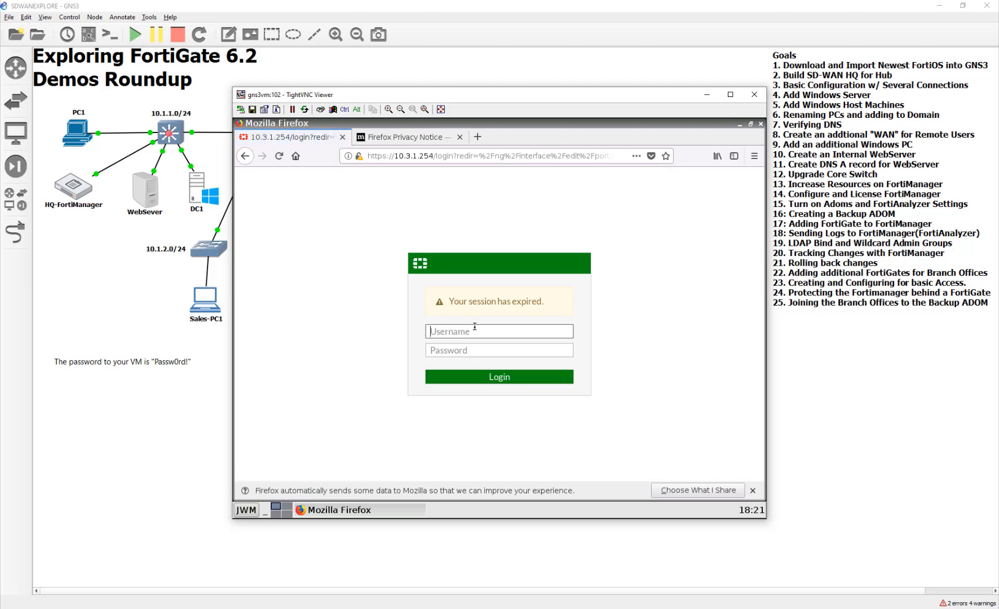
- Log in to the TX FortiGate's web interface as admin with the account password
{"action": "type", "text": "admin"}
{"action": "key", "text": "Tab"}
{"action": "type", "text": "Passw0rd!"}
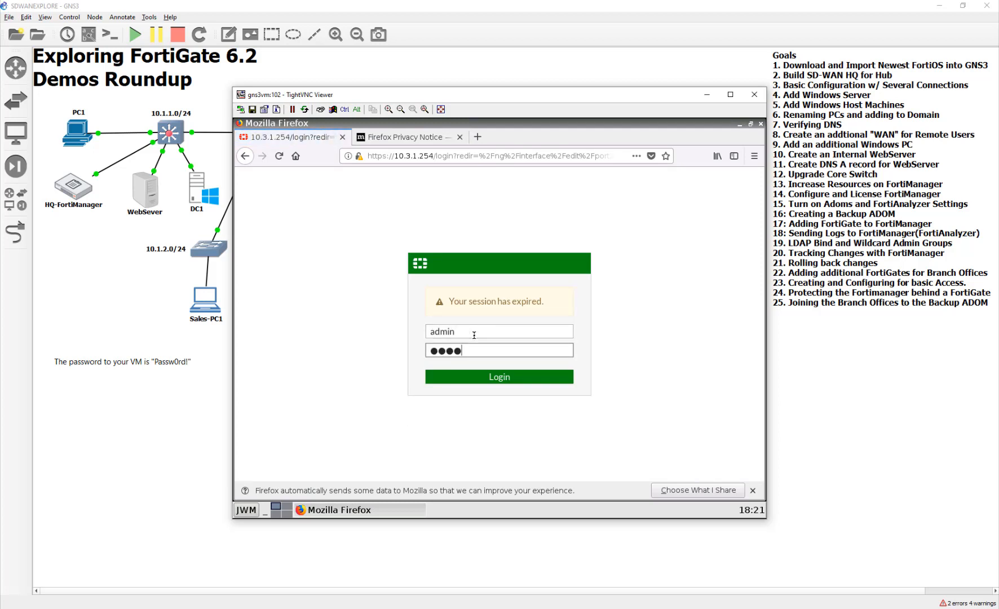
{"action": "key", "text": "Return"}
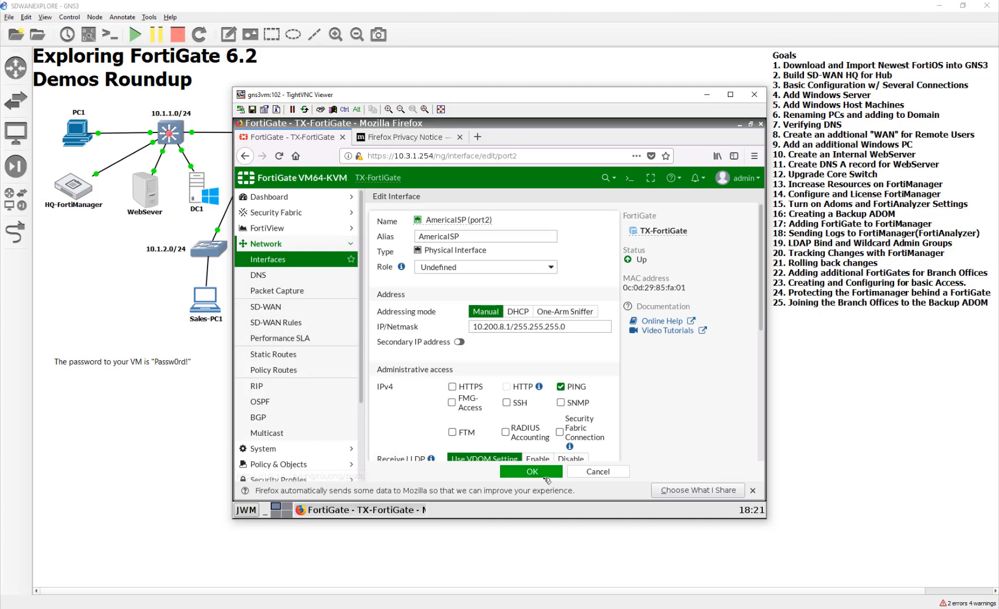
- Enable FMG-Access on the TX FortiGate's ATT (port1) interface and save it, closing the AmericaISP interface settings first
{"action": "left_click", "coordinate": [514, 471]}
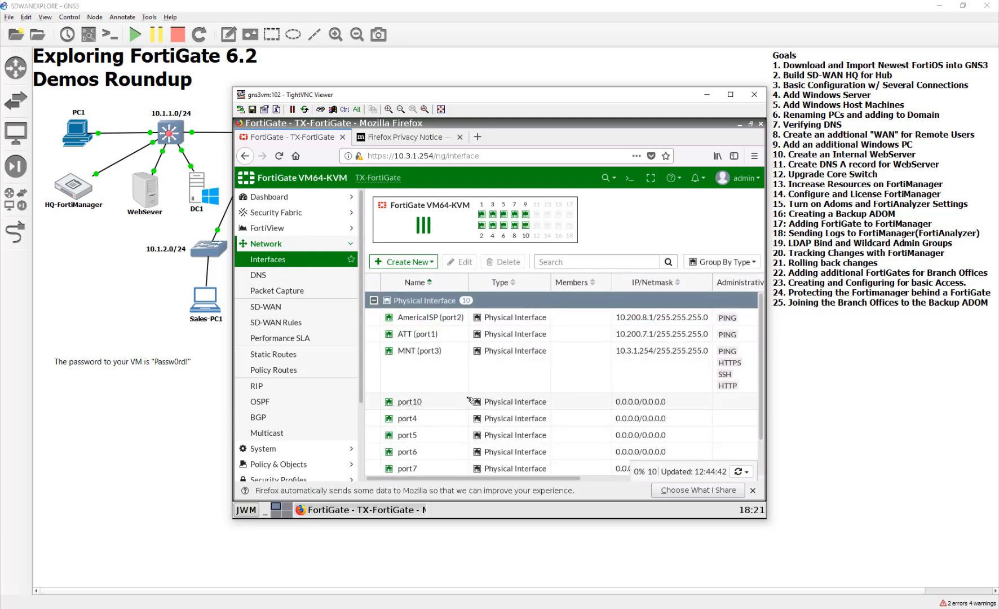
{"action": "double_click", "coordinate": [638, 337]}
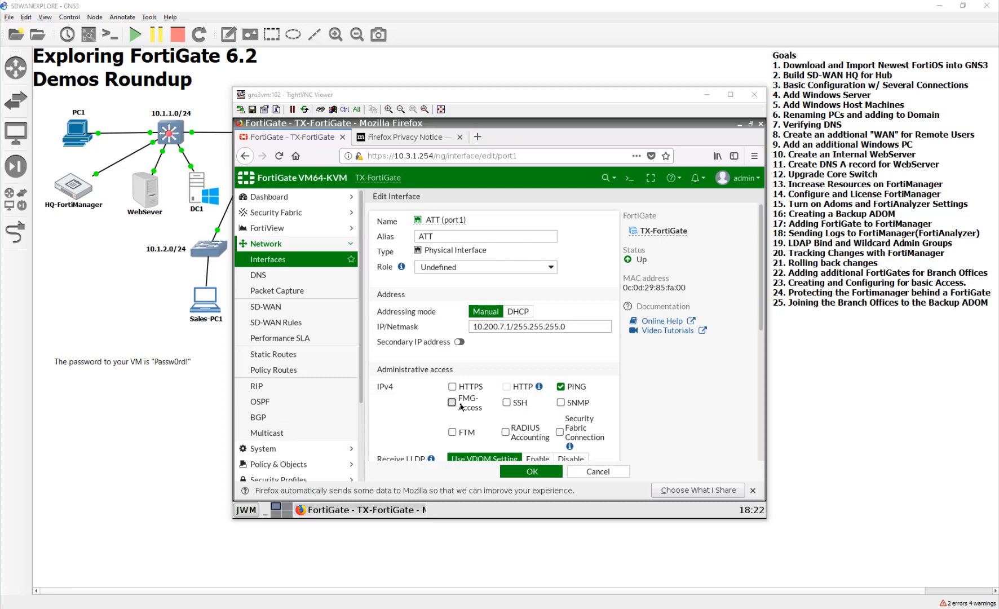
{"action": "left_click", "coordinate": [461, 407]}
{"action": "left_click", "coordinate": [532, 471]}
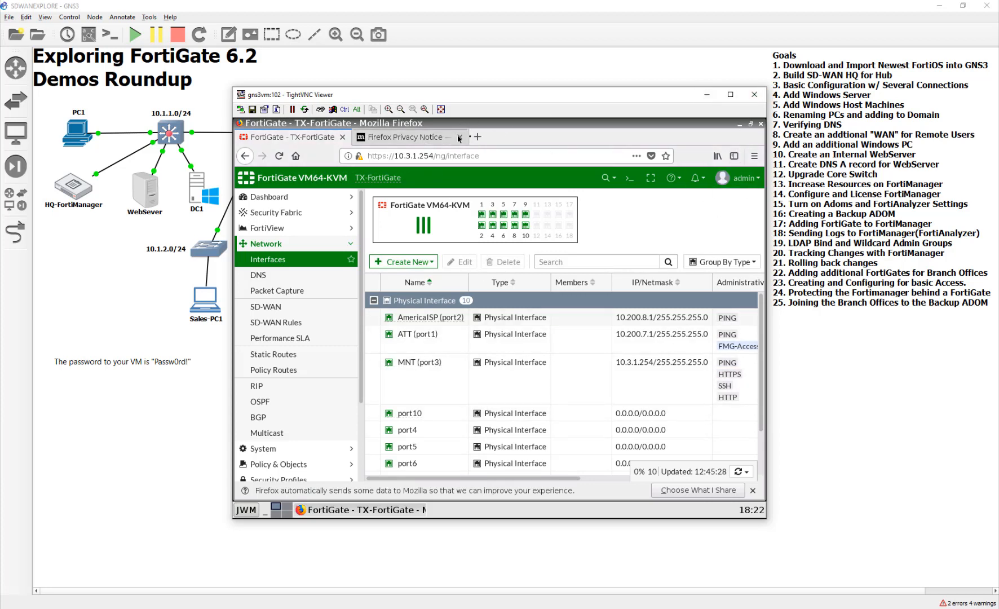
- Put the PC1-TX console away, open the PC1-NYC console from the topology and restore its Firefox window
{"action": "left_click", "coordinate": [708, 94]}
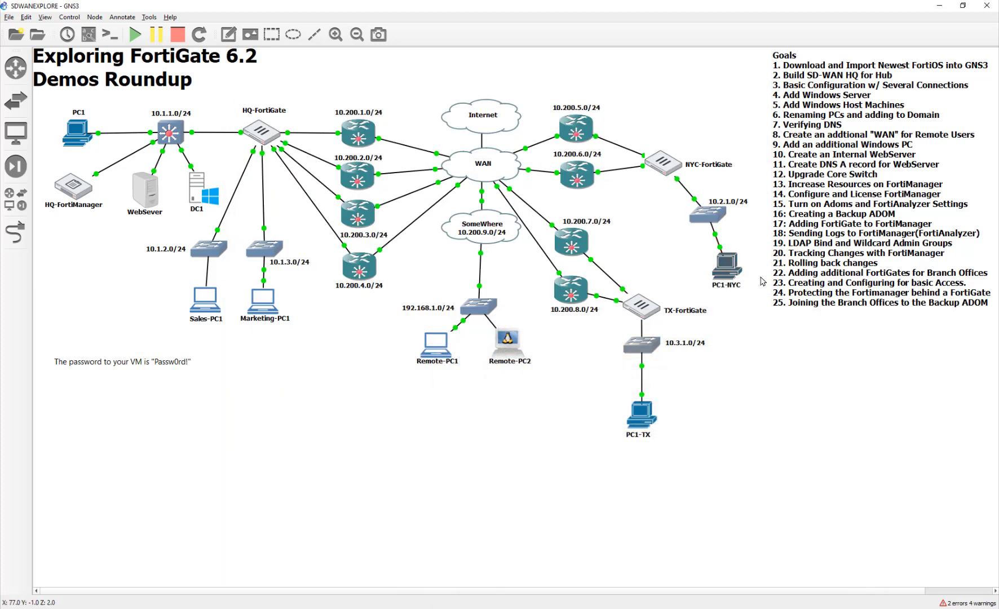
{"action": "double_click", "coordinate": [736, 268]}
{"action": "left_click", "coordinate": [352, 300]}
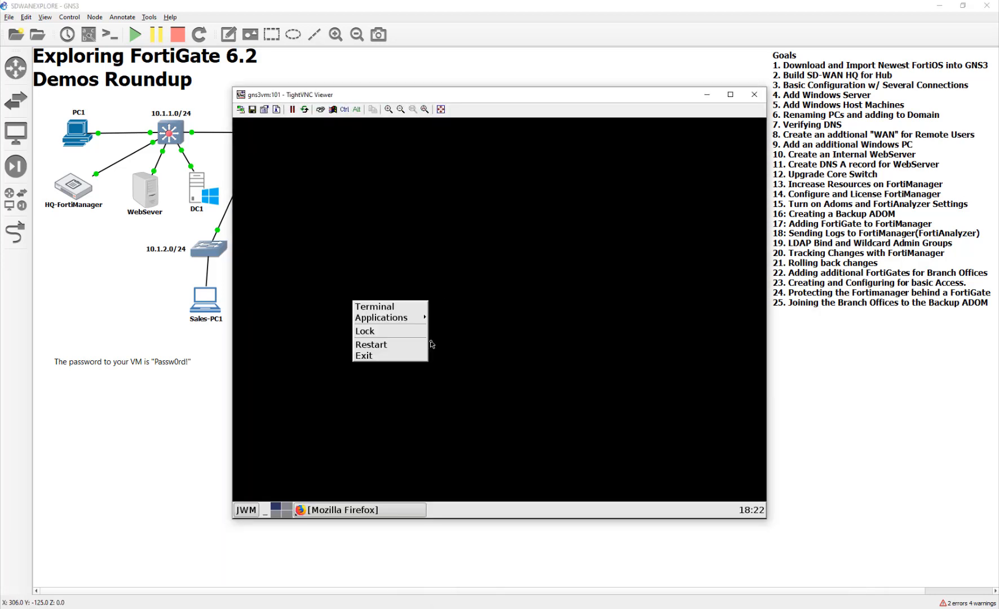
{"action": "left_click", "coordinate": [400, 247]}
{"action": "left_click", "coordinate": [316, 500]}
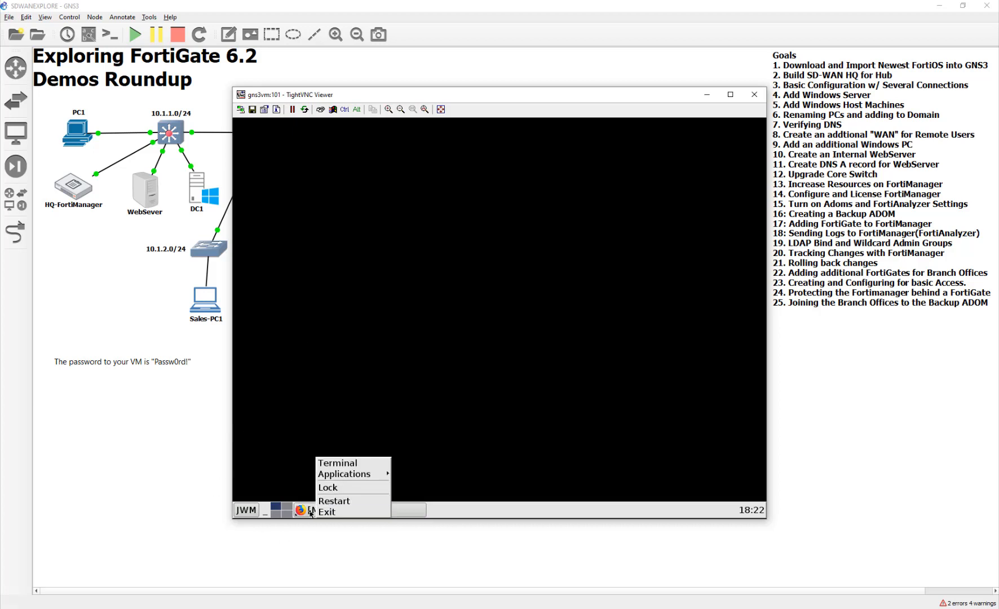
{"action": "left_click", "coordinate": [309, 508]}
{"action": "left_click", "coordinate": [305, 510]}
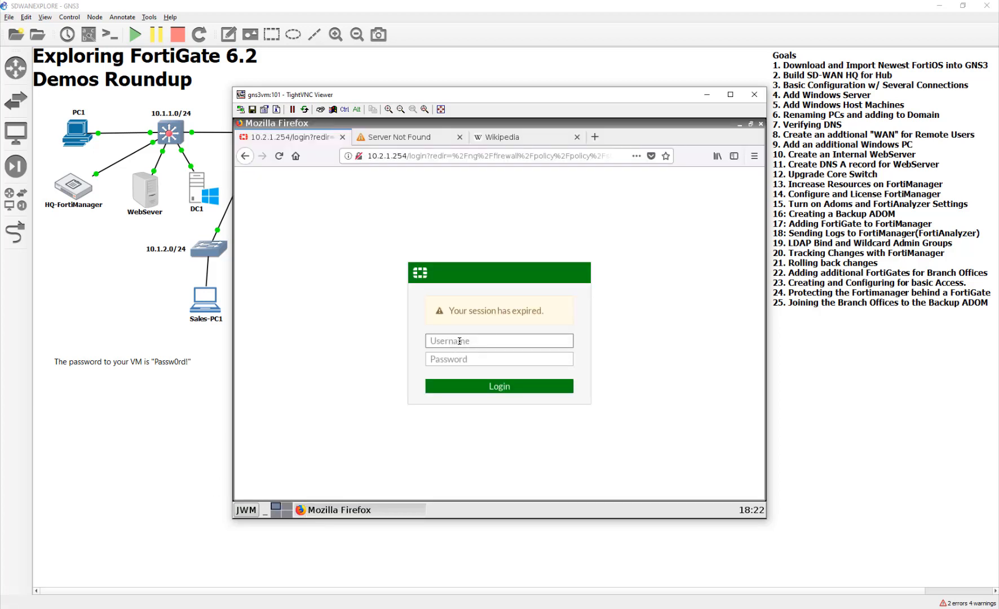
- Try to log in to the NYC FortiGate's expired web session as admin, entering the account password twice
{"action": "type", "text": "admin"}
{"action": "key", "text": "Tab"}
{"action": "type", "text": "Passw0r"}
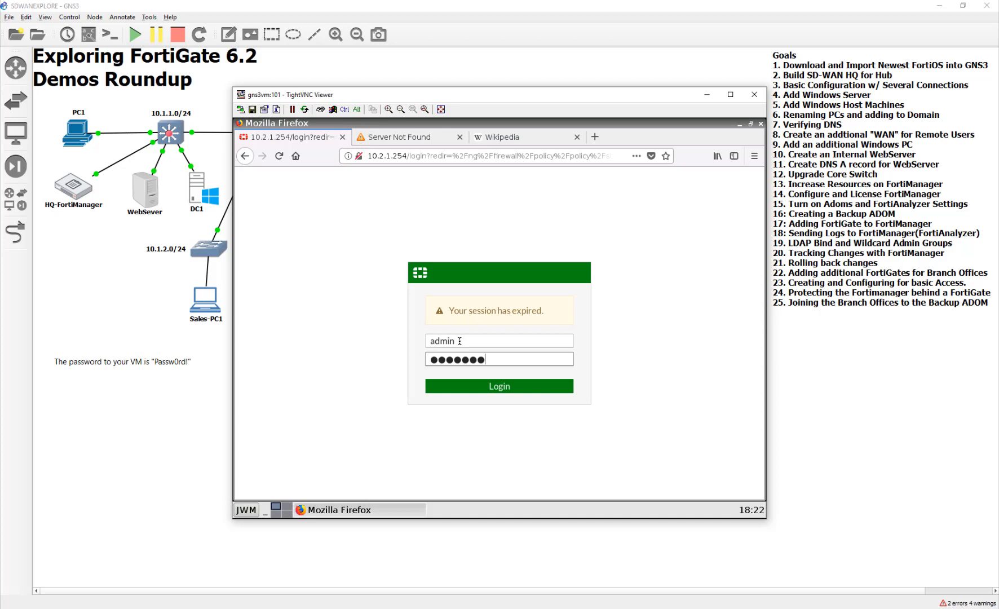
{"action": "type", "text": "d"}
{"action": "key", "text": "Return"}
{"action": "key", "text": "Tab"}
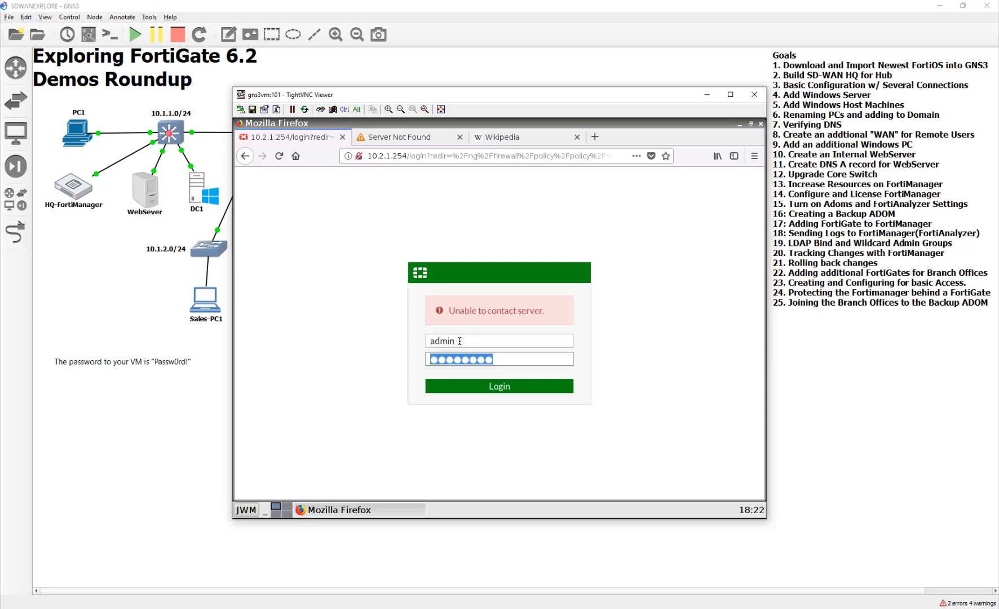
{"action": "key", "text": "End"}
{"action": "key", "text": "BackSpace"}
{"action": "key", "text": "BackSpace"}
{"action": "key", "text": "BackSpace"}
{"action": "key", "text": "BackSpace"}
{"action": "key", "text": "BackSpace"}
{"action": "key", "text": "BackSpace"}
{"action": "key", "text": "BackSpace"}
{"action": "key", "text": "BackSpace"}
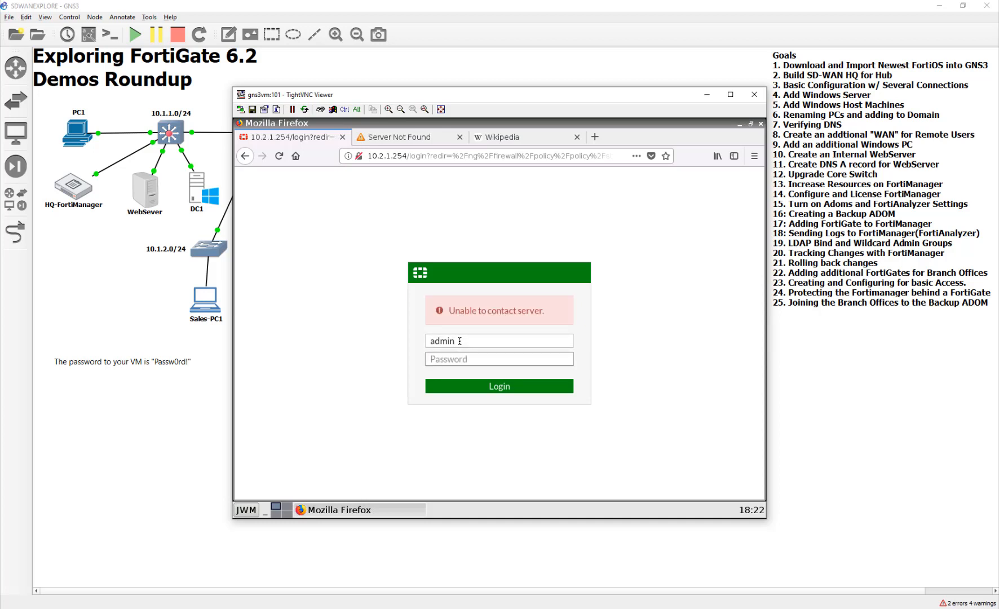
{"action": "type", "text": "Passw0rd"}
{"action": "key", "text": "Return"}
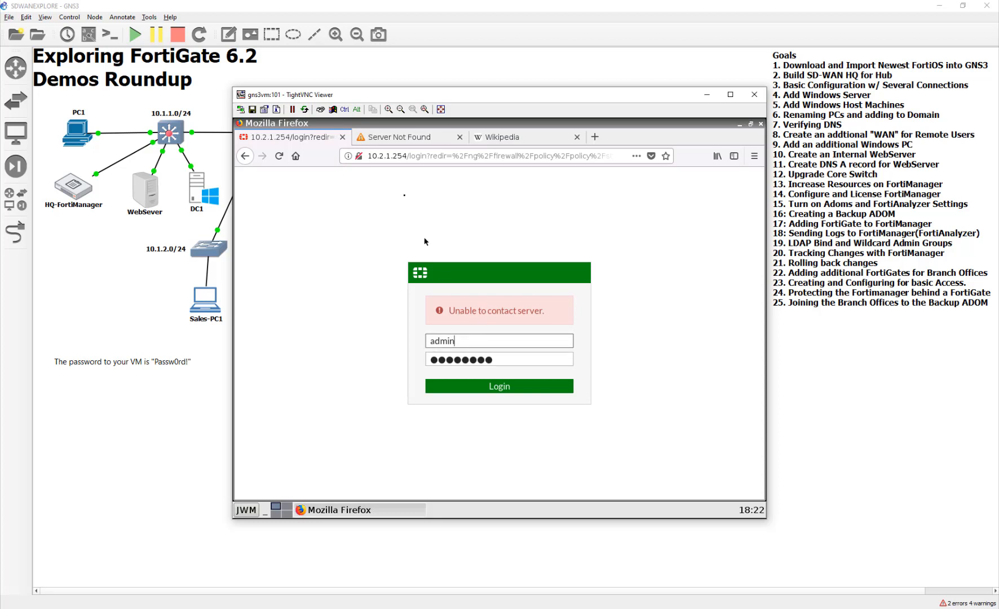
- Close all of Firefox's tabs on PC1-NYC and close its console window
{"action": "left_click", "coordinate": [343, 137]}
{"action": "left_click", "coordinate": [343, 138]}
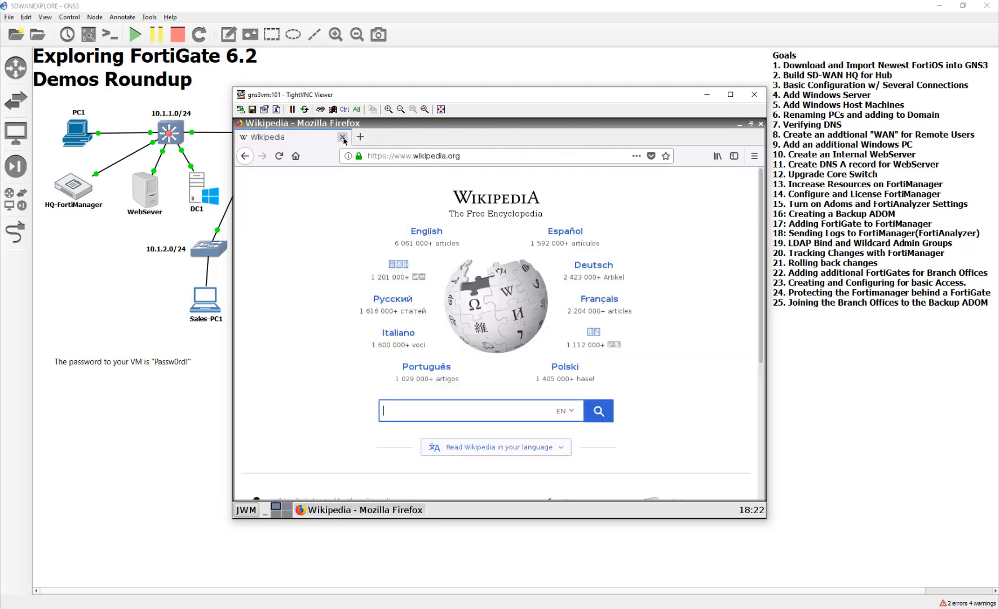
{"action": "left_click", "coordinate": [343, 137]}
{"action": "left_click", "coordinate": [753, 94]}
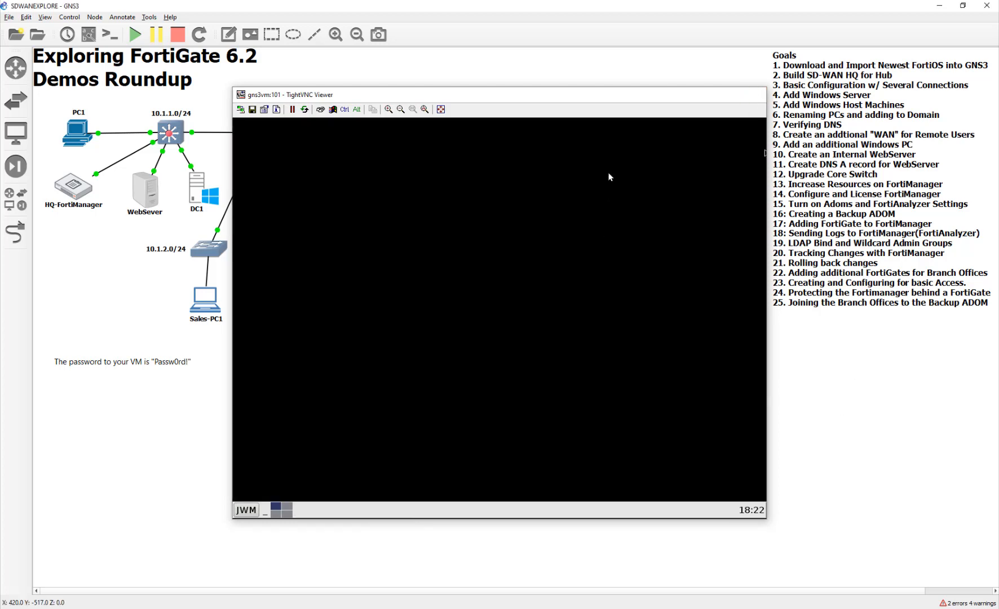
- Open the NYC-FortiGate console from the topology and log in as admin with the account password
{"action": "double_click", "coordinate": [673, 164]}
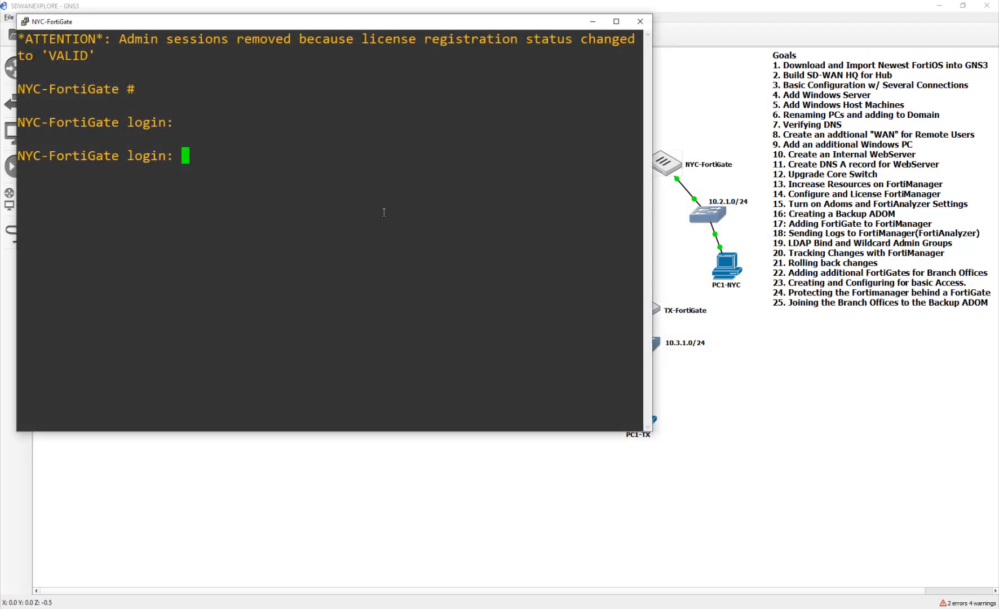
{"action": "type", "text": "admin"}
{"action": "key", "text": "Return"}
{"action": "type", "text": "*******"}
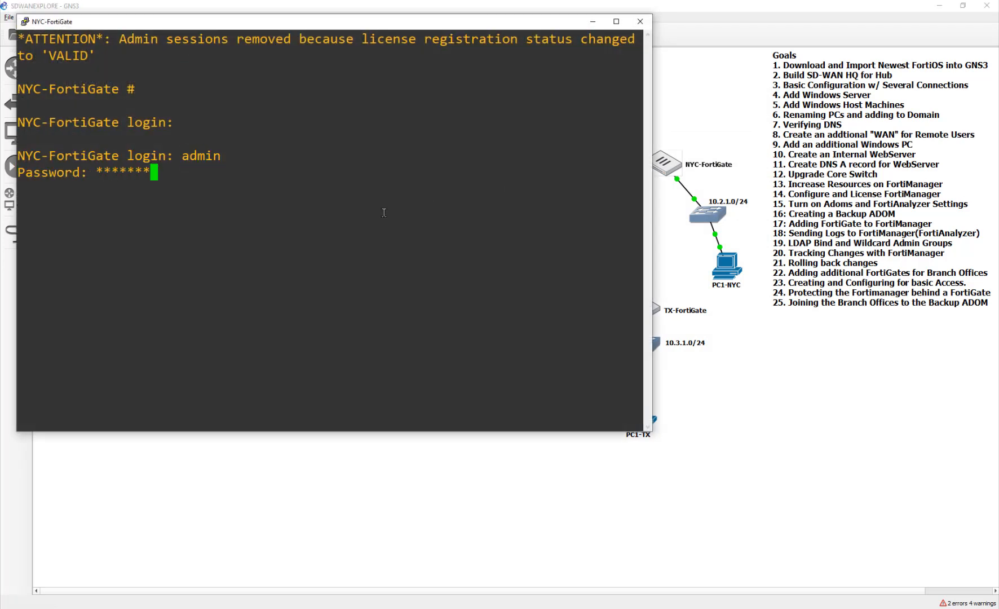
{"action": "type", "text": "*"}
{"action": "key", "text": "Return"}
- Check the NYC FortiGate's system status with "get sys stat" and close its console
{"action": "type", "text": "get sys st"}
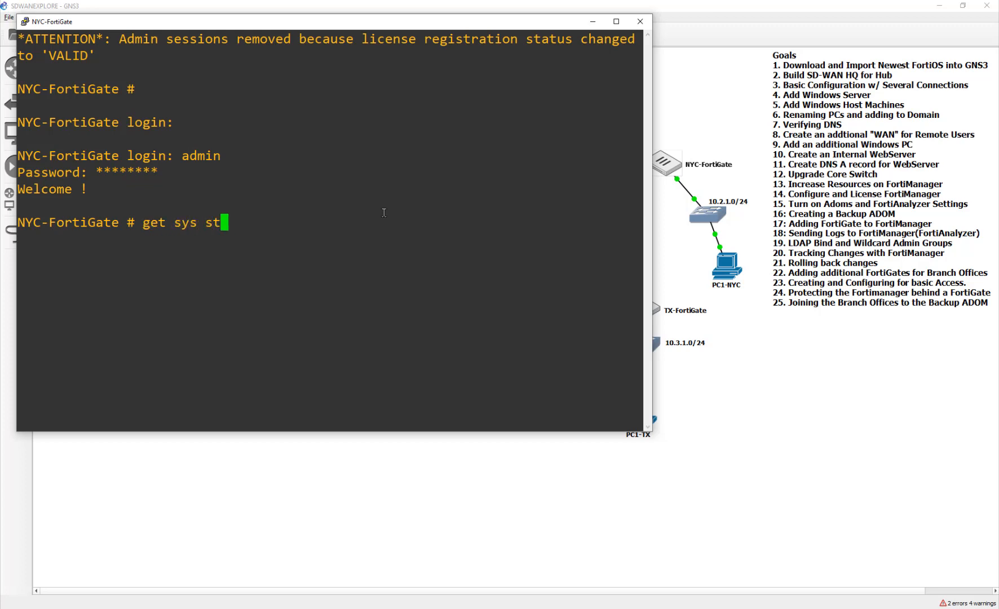
{"action": "type", "text": "at"}
{"action": "key", "text": "Return"}
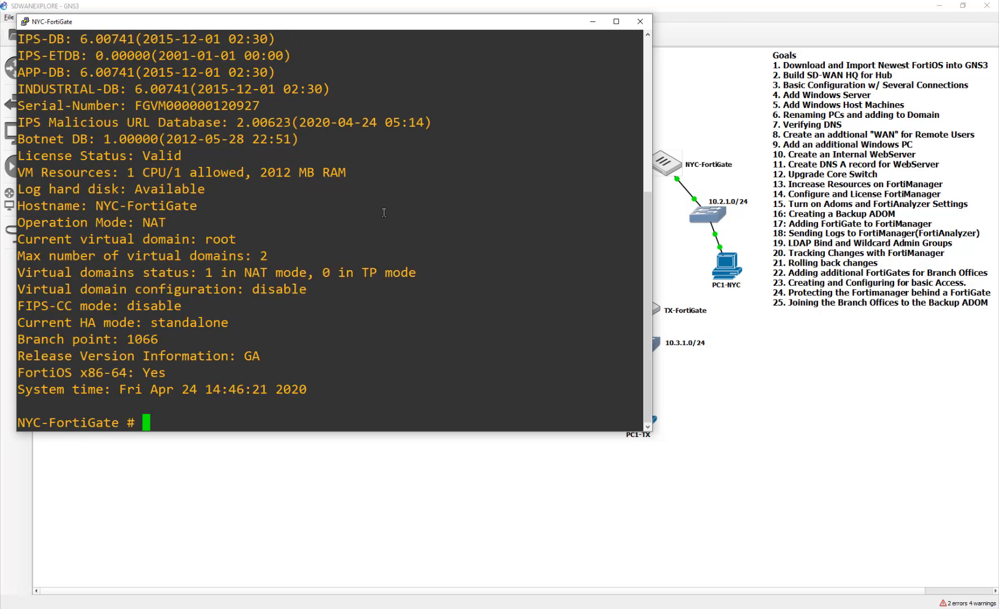
{"action": "left_click", "coordinate": [640, 22]}
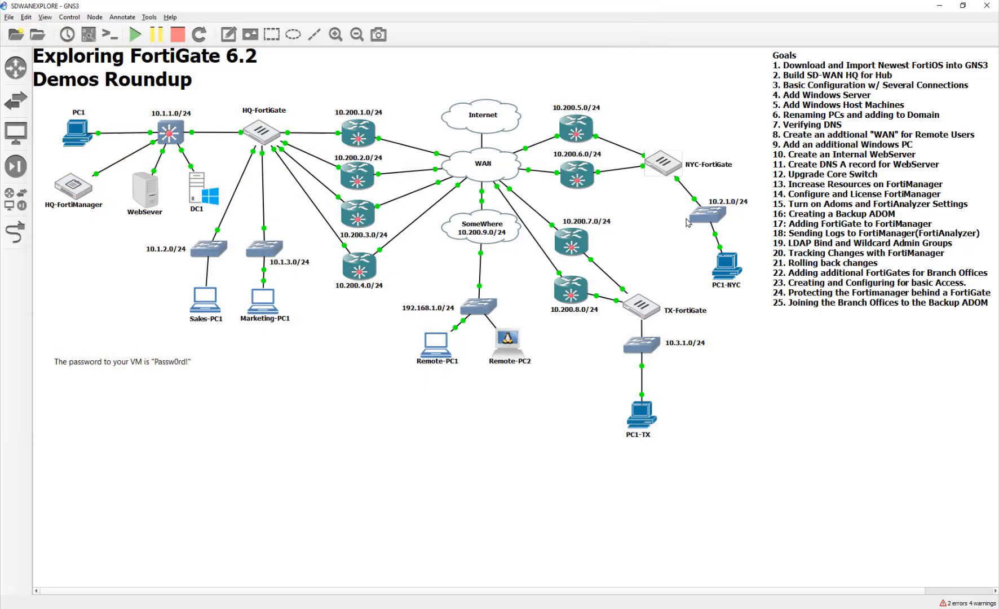
- Launch Firefox in the PC1-NYC console and load the NYC FortiGate's web interface at 10.2.1.254
{"action": "double_click", "coordinate": [728, 265]}
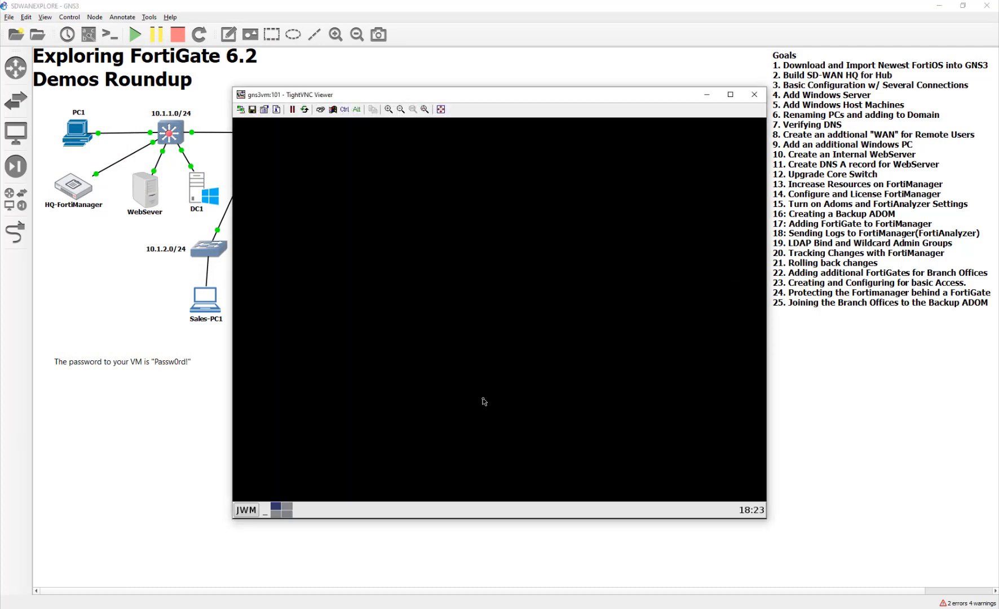
{"action": "right_click", "coordinate": [483, 398]}
{"action": "left_click", "coordinate": [245, 510]}
{"action": "left_click", "coordinate": [245, 510]}
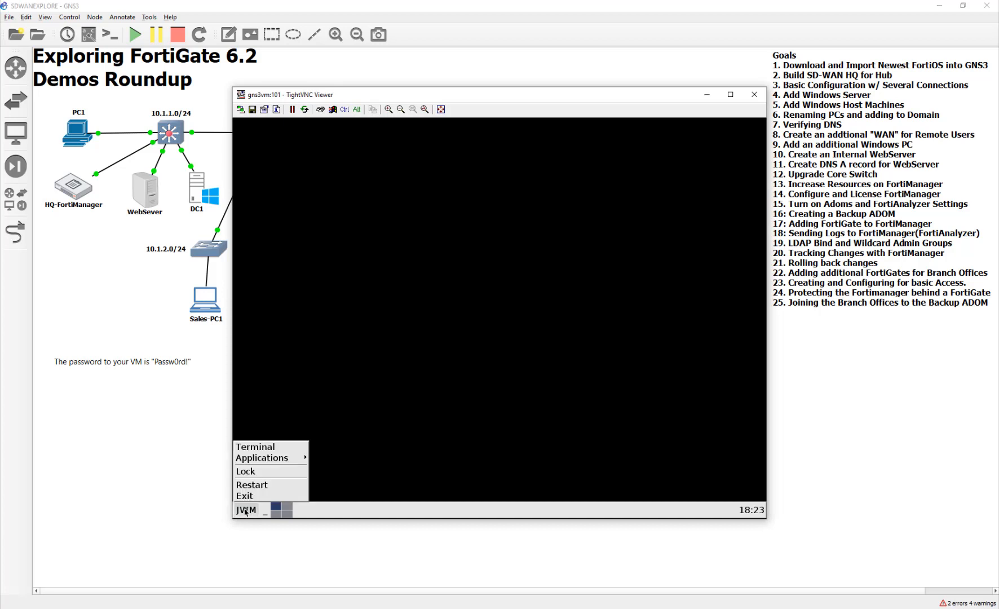
{"action": "mouse_move", "coordinate": [271, 456]}
{"action": "left_click", "coordinate": [337, 469]}
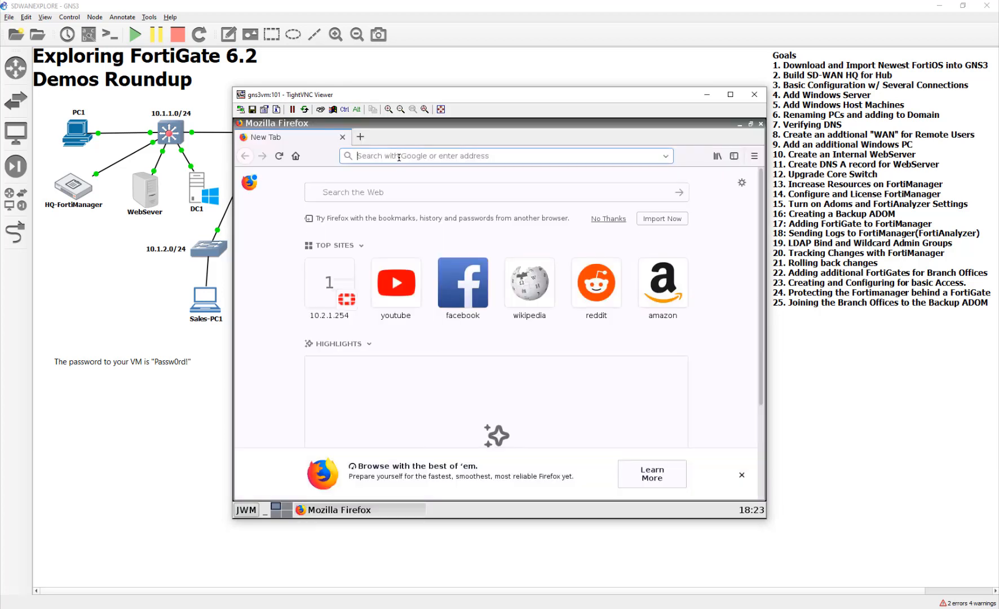
{"action": "left_click", "coordinate": [341, 299]}
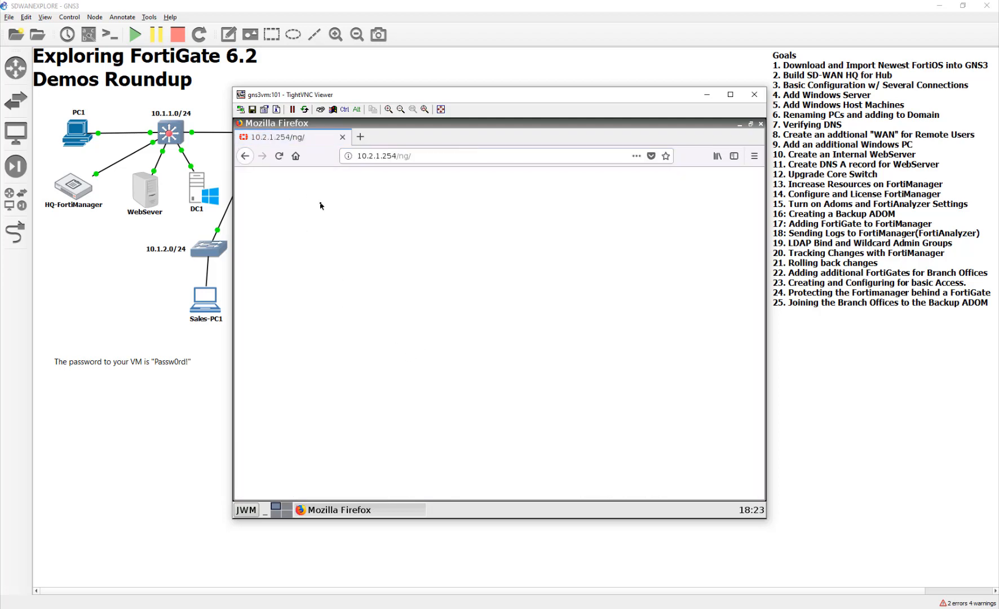
{"action": "left_click", "coordinate": [280, 158]}
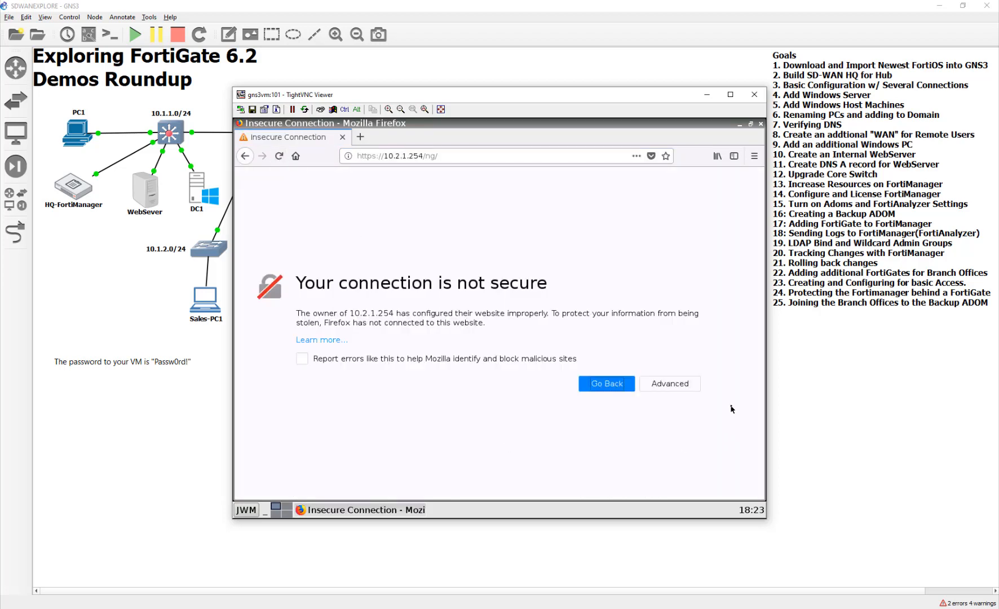
- Add and confirm a browser security exception for 10.2.1.254
{"action": "left_click", "coordinate": [670, 383]}
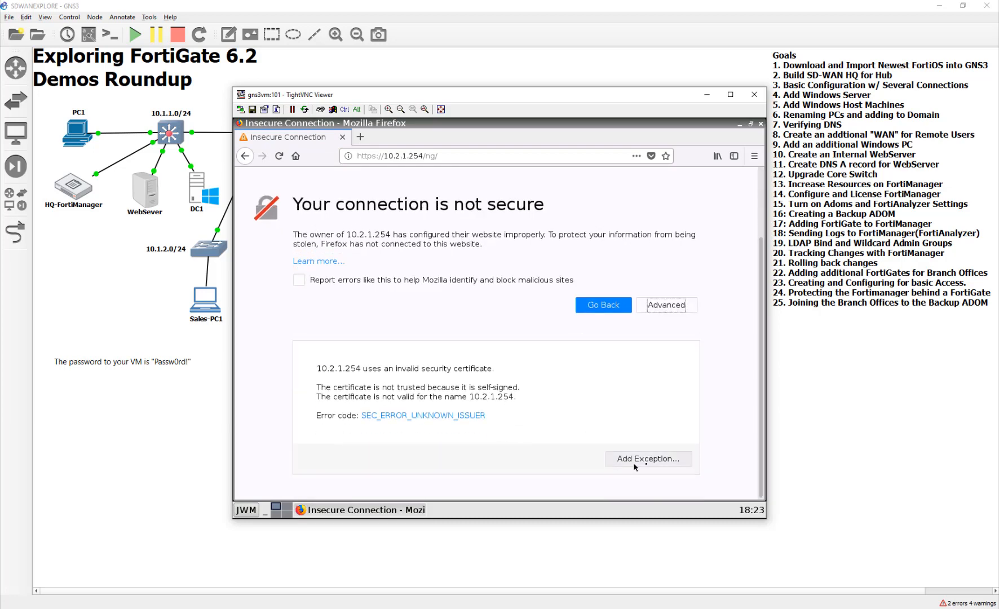
{"action": "left_click", "coordinate": [647, 461]}
{"action": "left_click", "coordinate": [359, 401]}
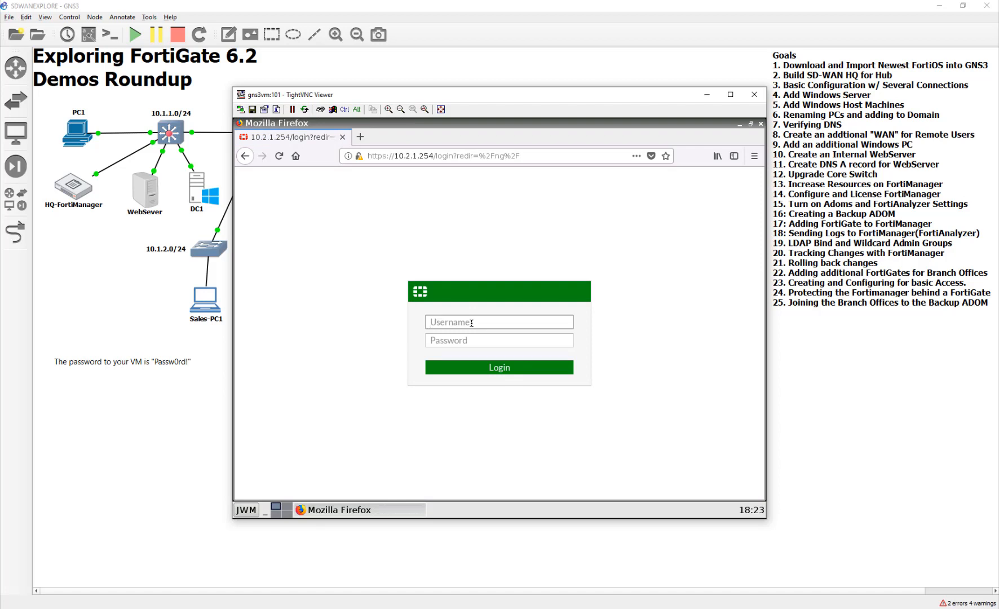
- Log in to the NYC FortiGate's web interface as admin with the account password
{"action": "type", "text": "admin"}
{"action": "key", "text": "Tab"}
{"action": "type", "text": "Pass"}
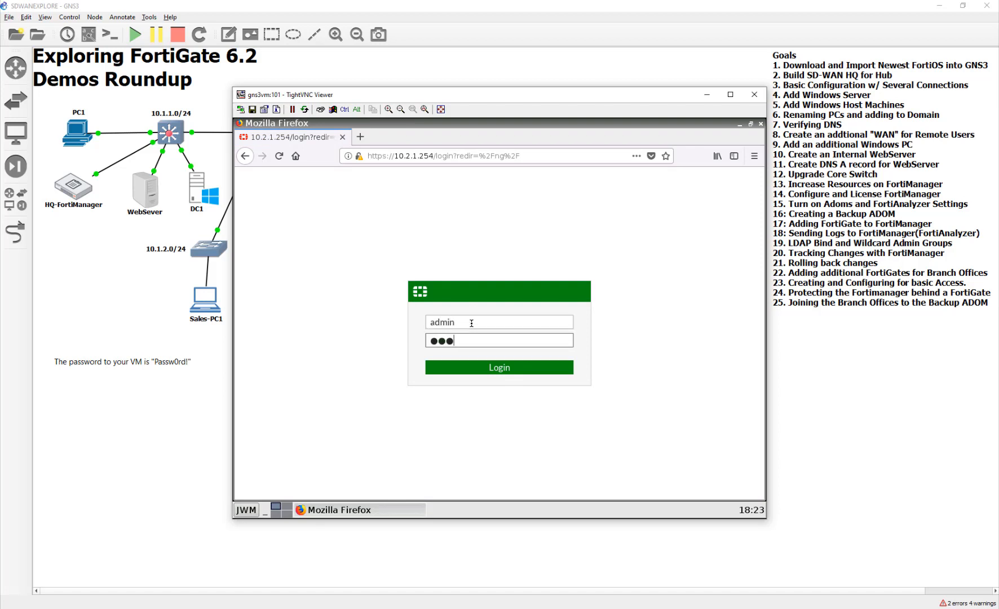
{"action": "key", "text": "BackSpace"}
{"action": "key", "text": "BackSpace"}
{"action": "key", "text": "BackSpace"}
{"action": "type", "text": "Passw0rd!"}
{"action": "key", "text": "Return"}
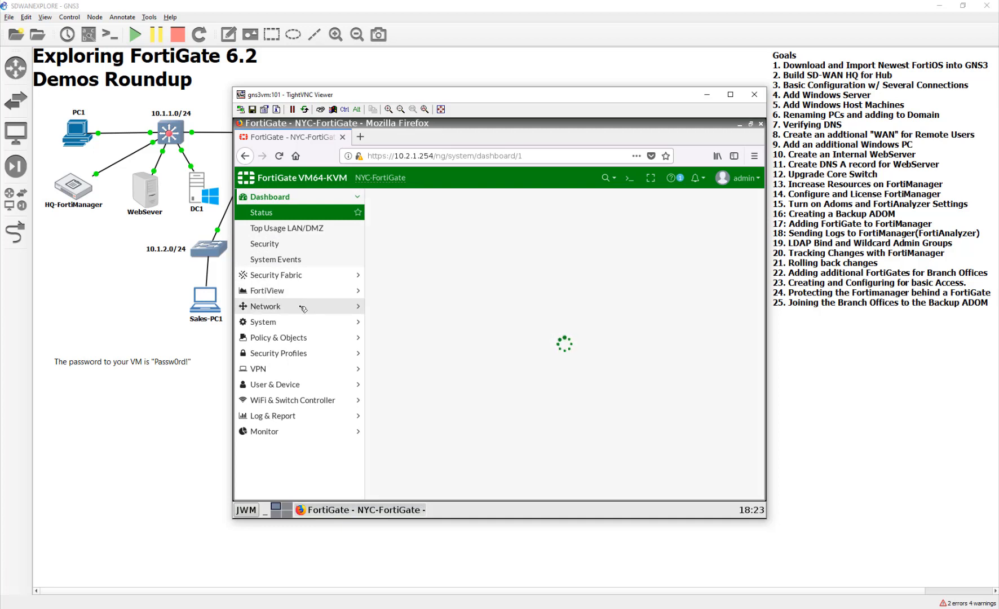
- Enable FMG-Access on the NYC FortiGate's Comcast (port1) interface and save it
{"action": "left_click", "coordinate": [303, 308]}
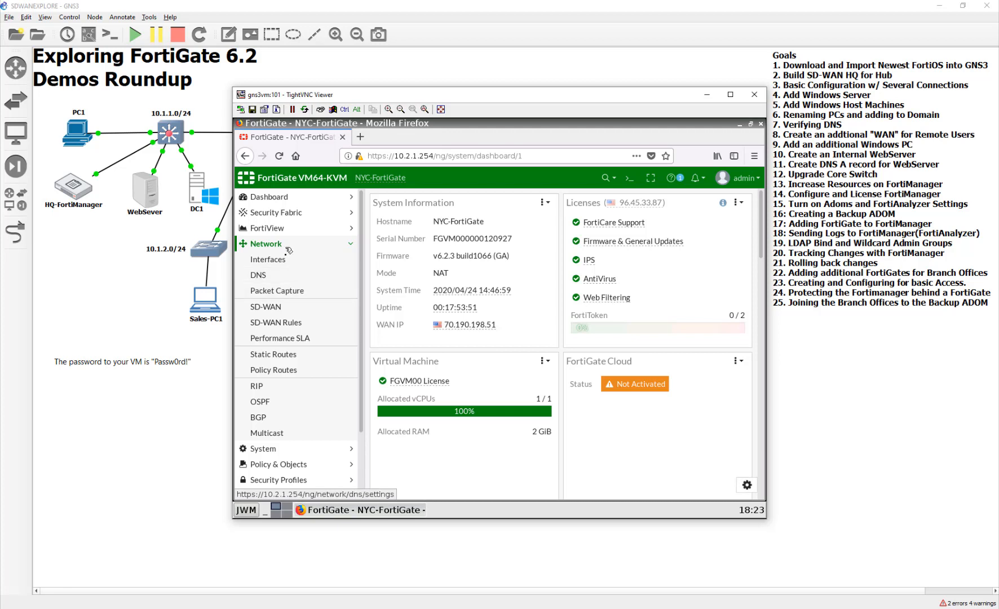
{"action": "left_click", "coordinate": [287, 262]}
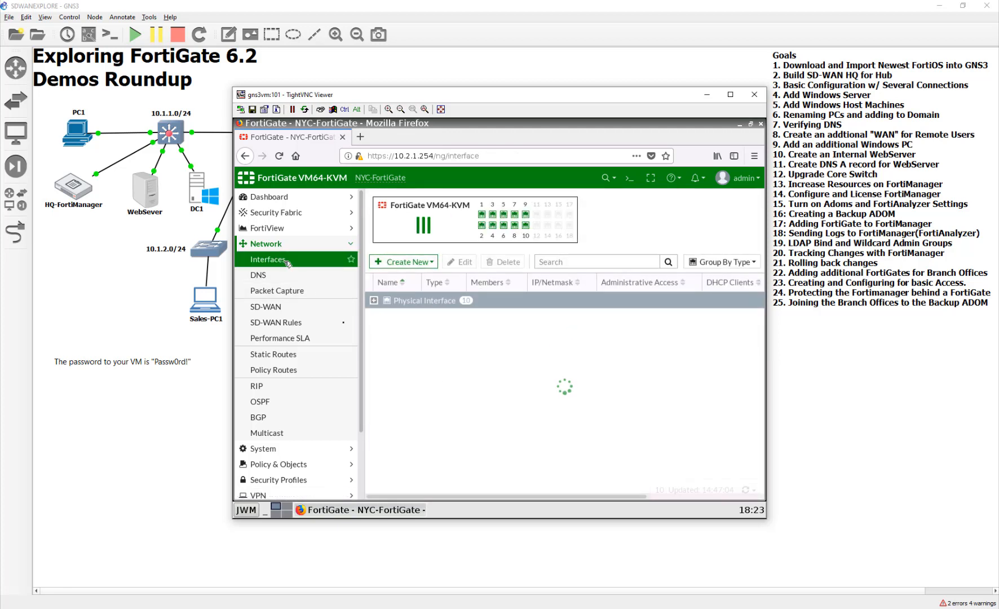
{"action": "left_click", "coordinate": [373, 302]}
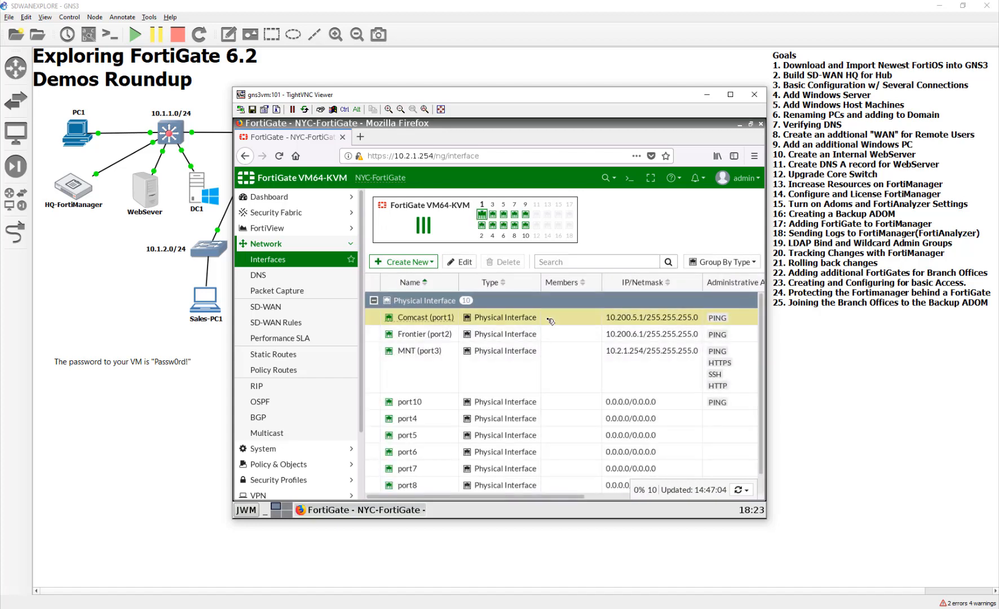
{"action": "double_click", "coordinate": [551, 321]}
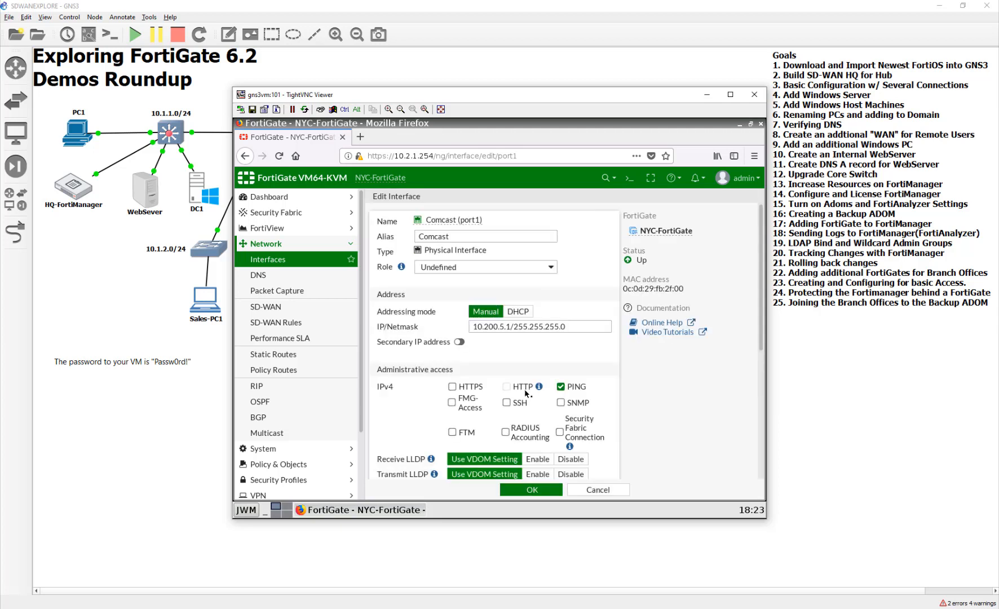
{"action": "left_click", "coordinate": [463, 407]}
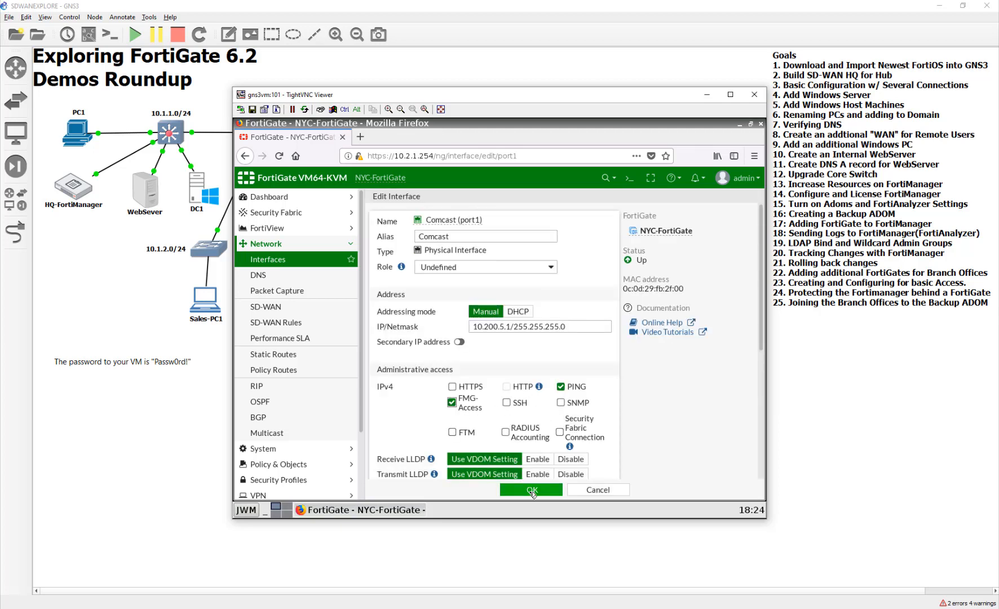
{"action": "left_click", "coordinate": [531, 490]}
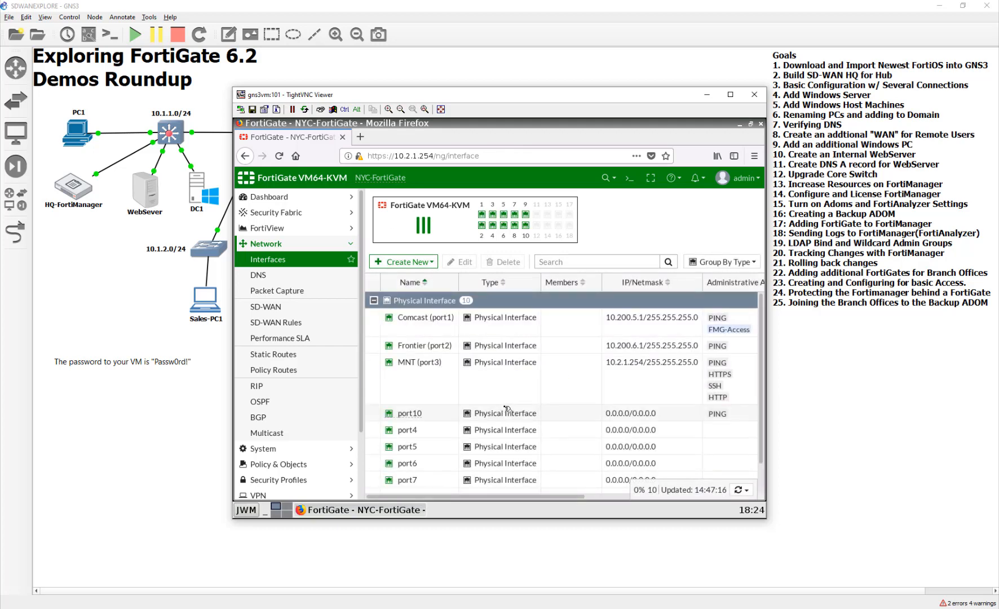
- Set the NYC FortiGate's central management to FortiManager in Backup mode at 10.200.1.10, apply it and acknowledge the management request
{"action": "left_click", "coordinate": [319, 215]}
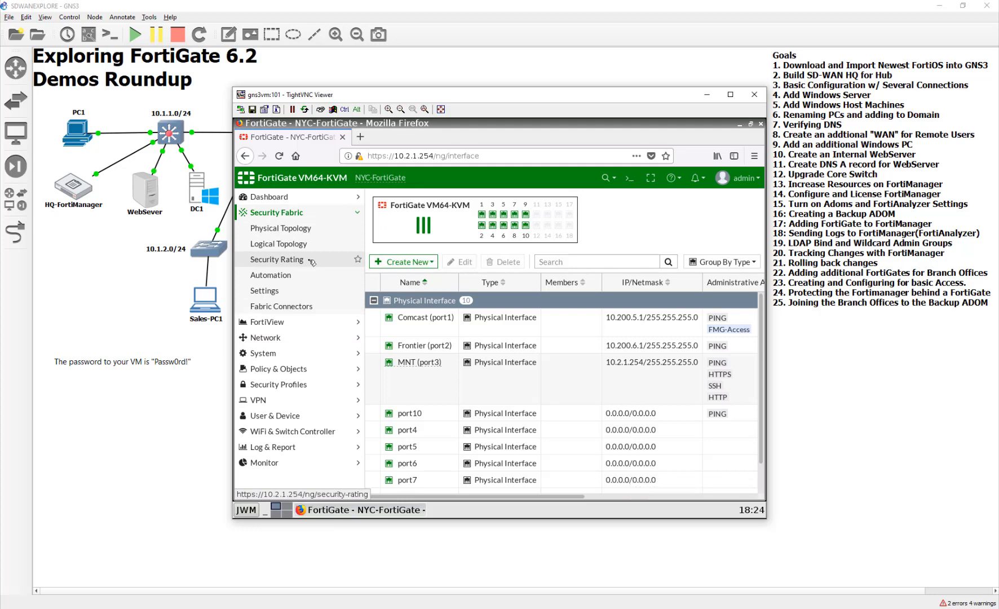
{"action": "left_click", "coordinate": [290, 290]}
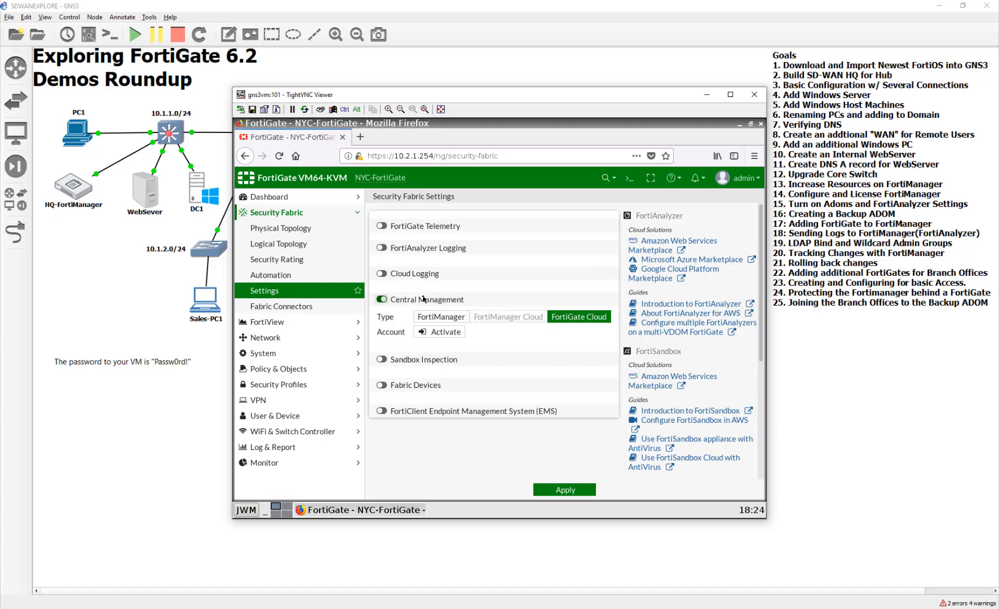
{"action": "left_click", "coordinate": [429, 320]}
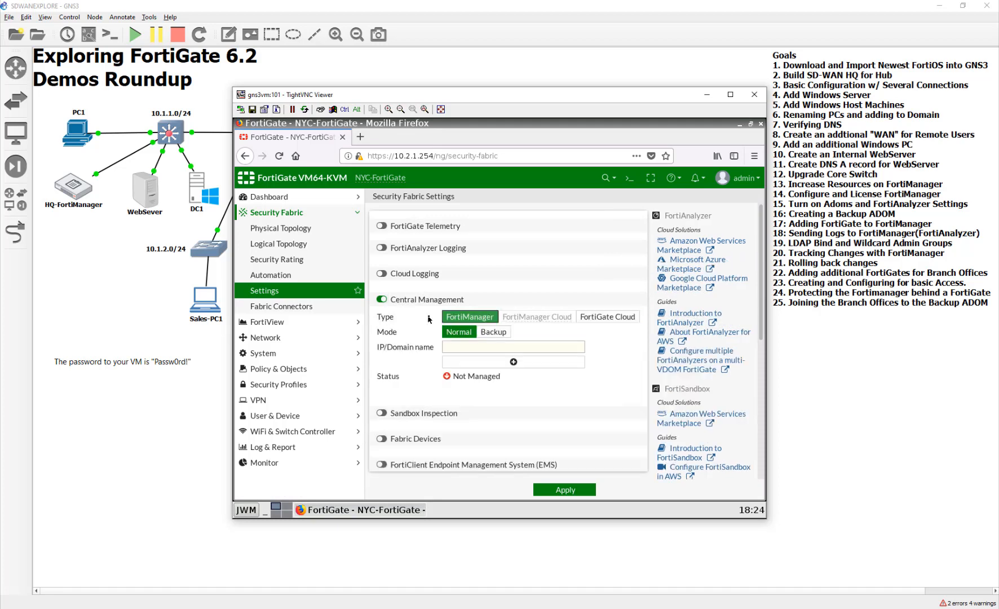
{"action": "left_click", "coordinate": [493, 332]}
{"action": "left_click", "coordinate": [506, 349]}
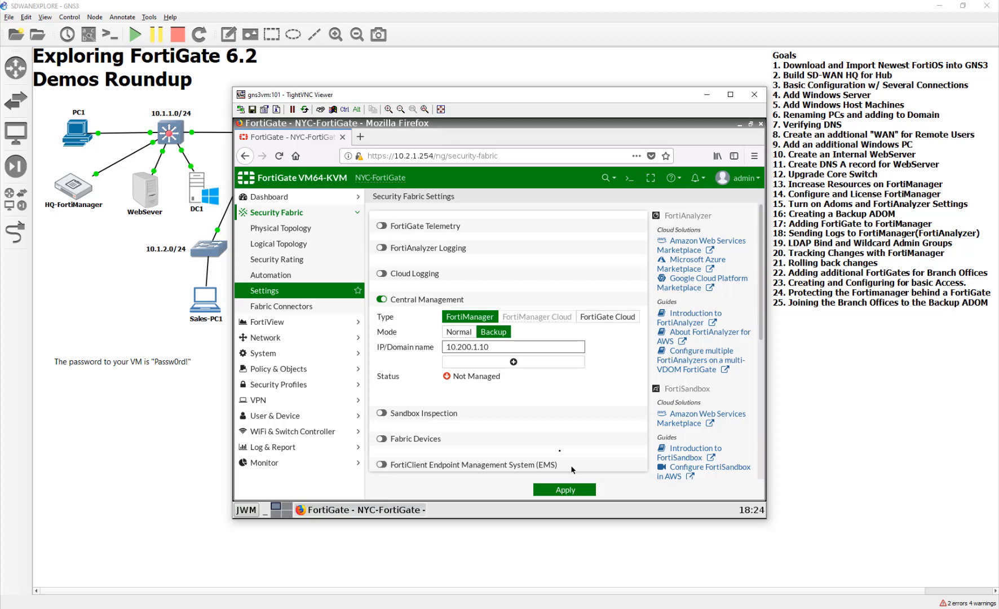
{"action": "left_click", "coordinate": [552, 490]}
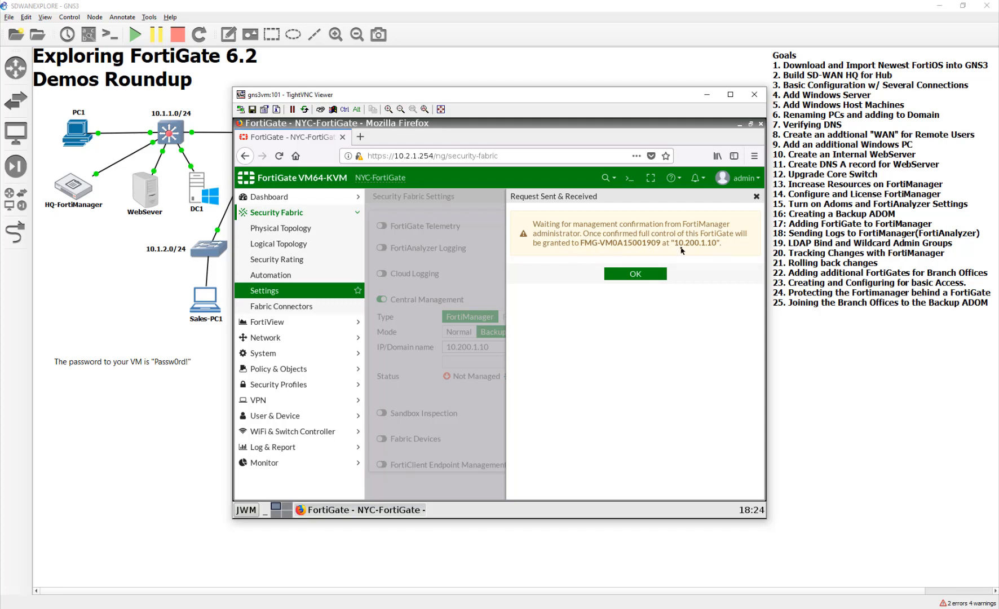
{"action": "left_click", "coordinate": [648, 273]}
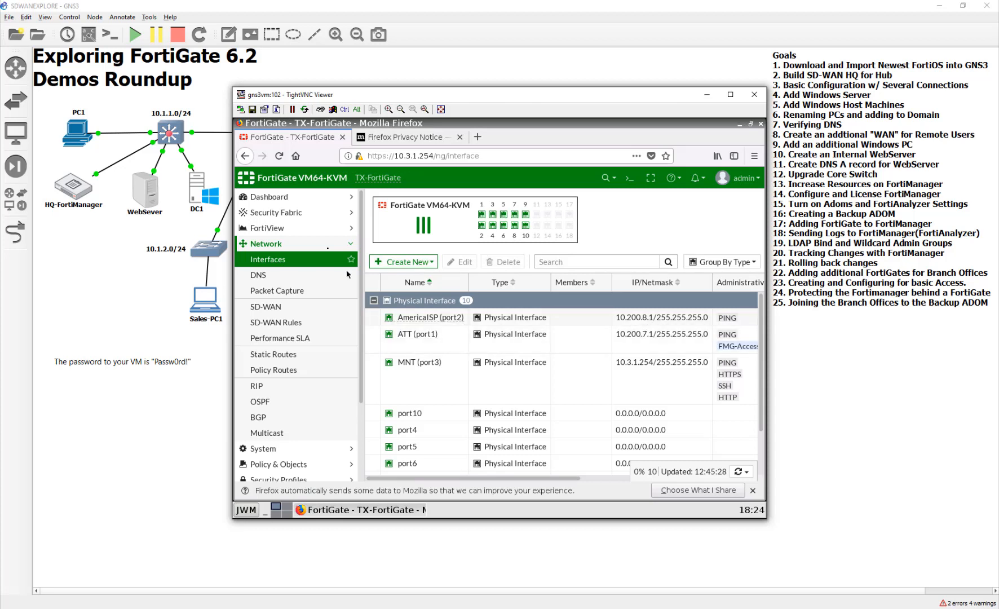
{"action": "left_click", "coordinate": [309, 214]}
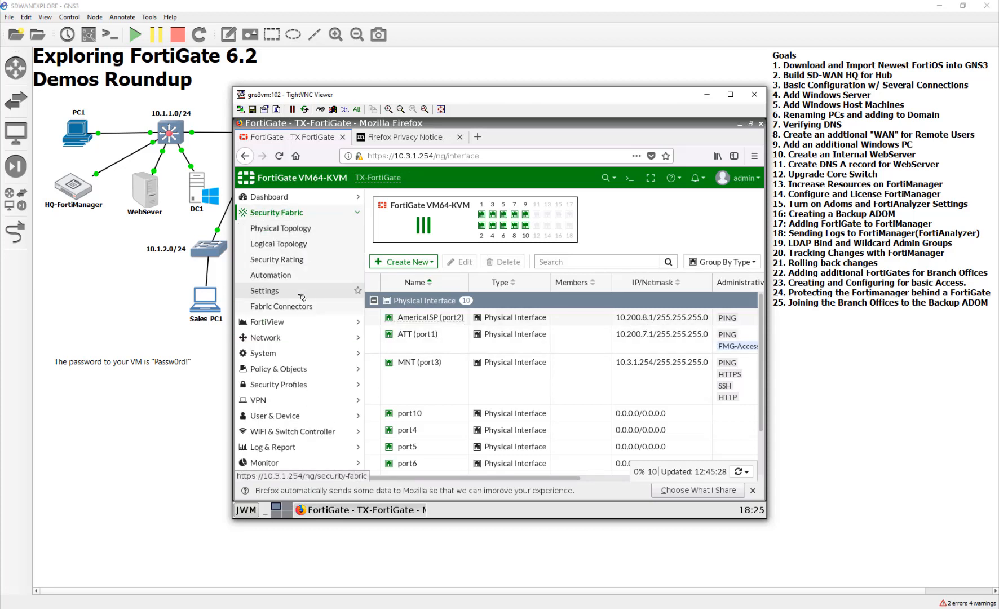
{"action": "left_click", "coordinate": [302, 294]}
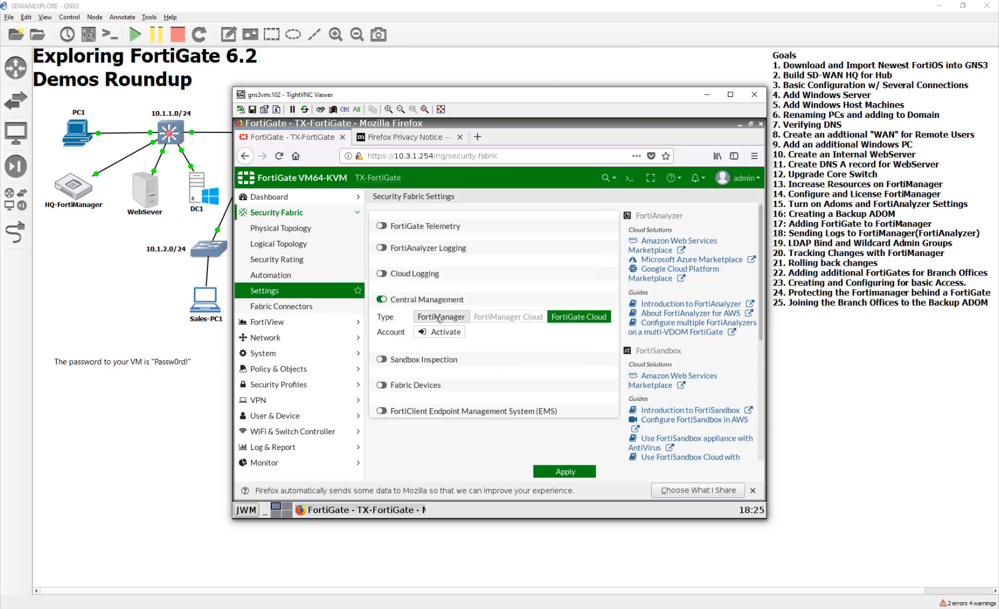
{"action": "left_click", "coordinate": [439, 317]}
{"action": "left_click", "coordinate": [493, 332]}
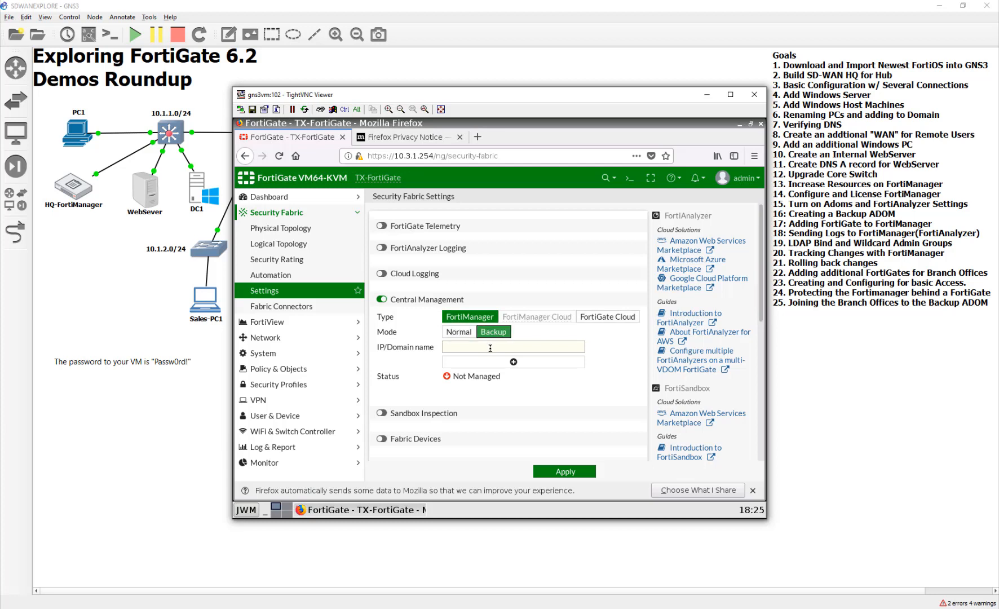
{"action": "left_click", "coordinate": [491, 347]}
{"action": "type", "text": "1"}
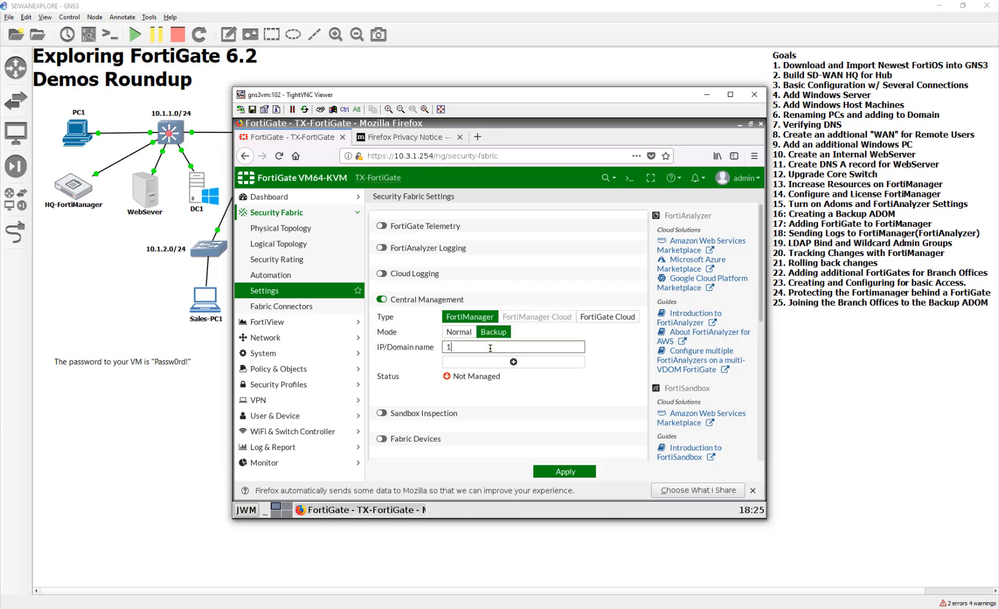
{"action": "type", "text": "0.2"}
{"action": "left_click_drag", "start_coordinate": [495, 344], "coordinate": [377, 344]}
{"action": "key", "text": "BackSpace"}
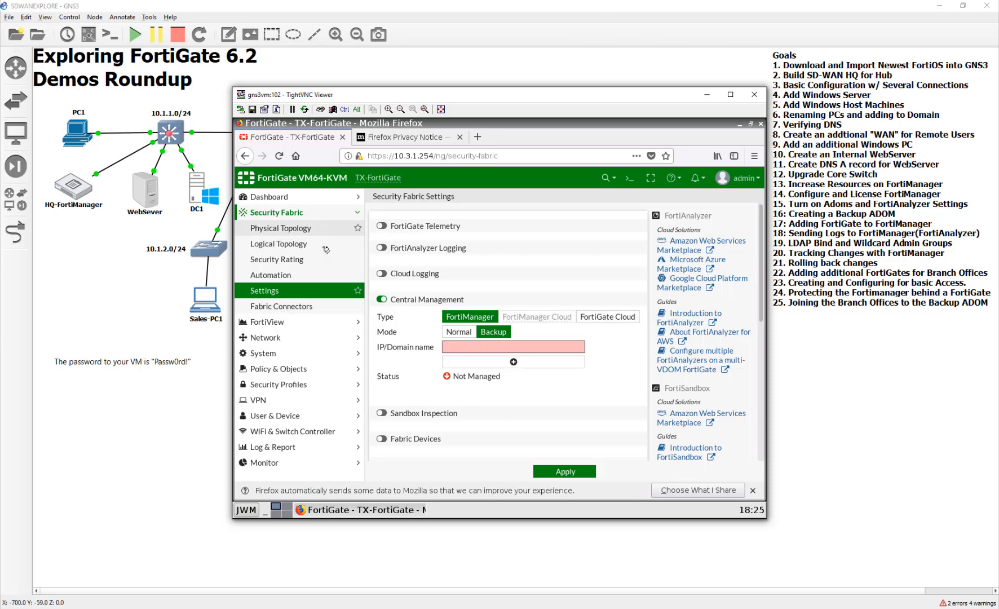
{"action": "left_click", "coordinate": [460, 137]}
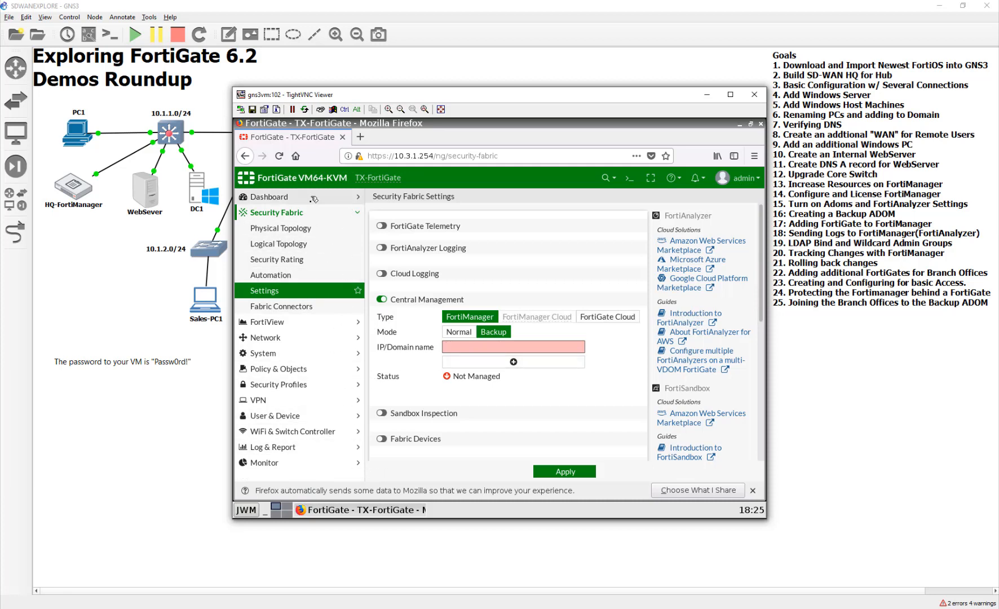
{"action": "left_click", "coordinate": [280, 228]}
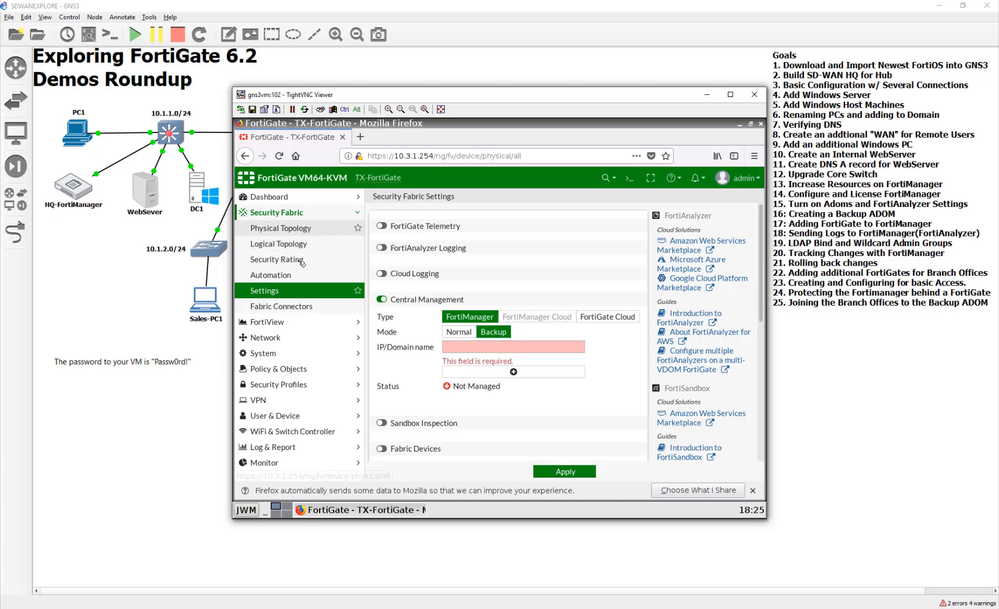
{"action": "left_click", "coordinate": [287, 197]}
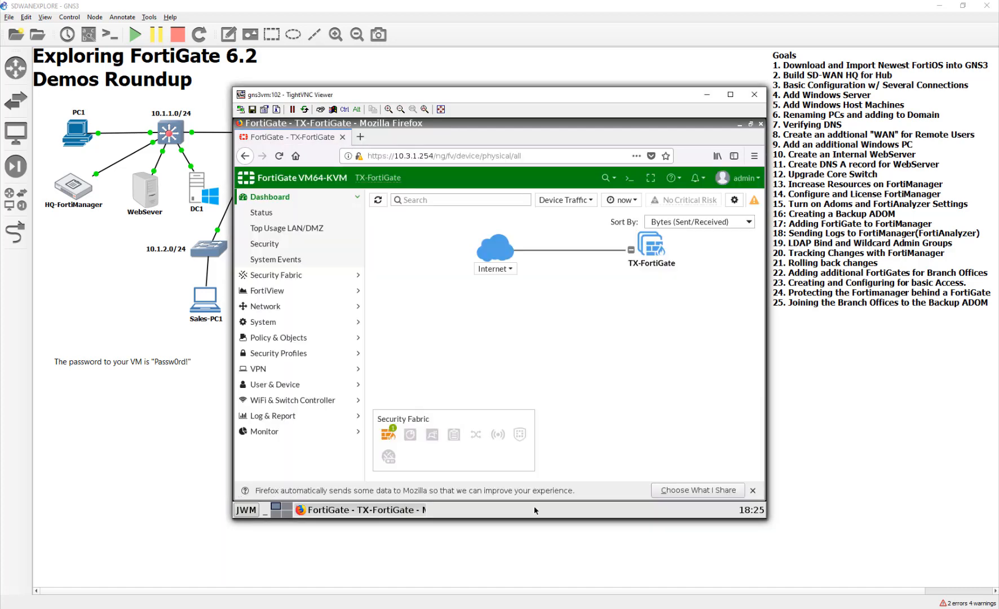
- Close all open TightVNC Viewer console windows to return to the GNS3 topology
{"action": "right_click", "coordinate": [508, 608]}
{"action": "left_click", "coordinate": [497, 599]}
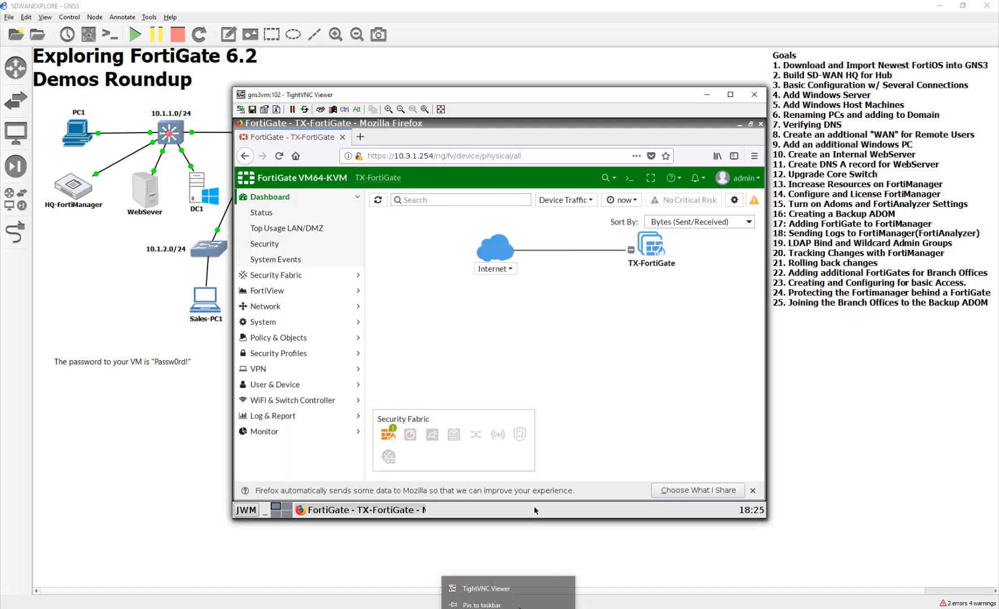
{"action": "right_click", "coordinate": [532, 608]}
{"action": "left_click", "coordinate": [528, 601]}
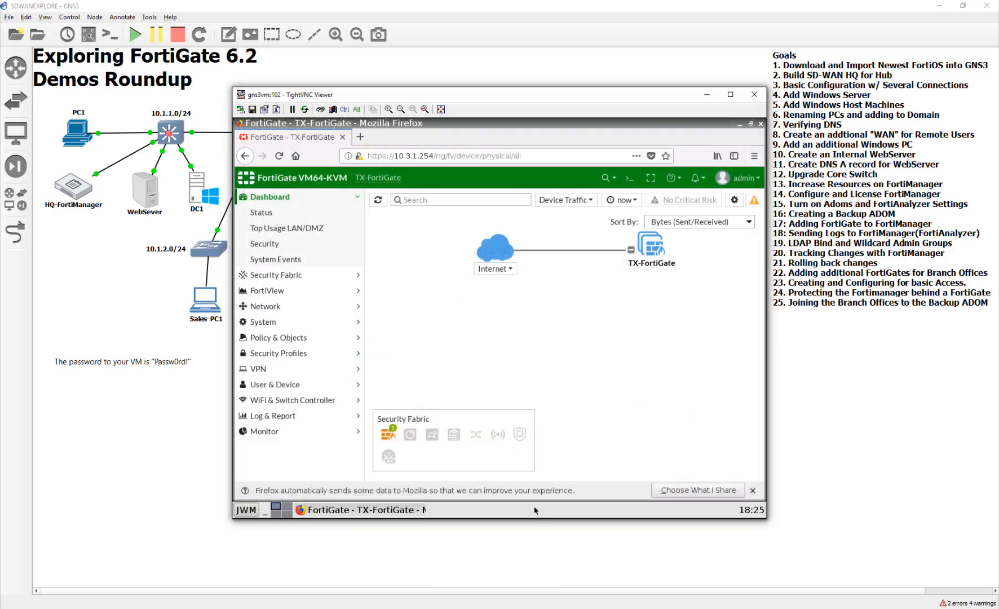
{"action": "right_click", "coordinate": [572, 606]}
{"action": "left_click", "coordinate": [564, 598]}
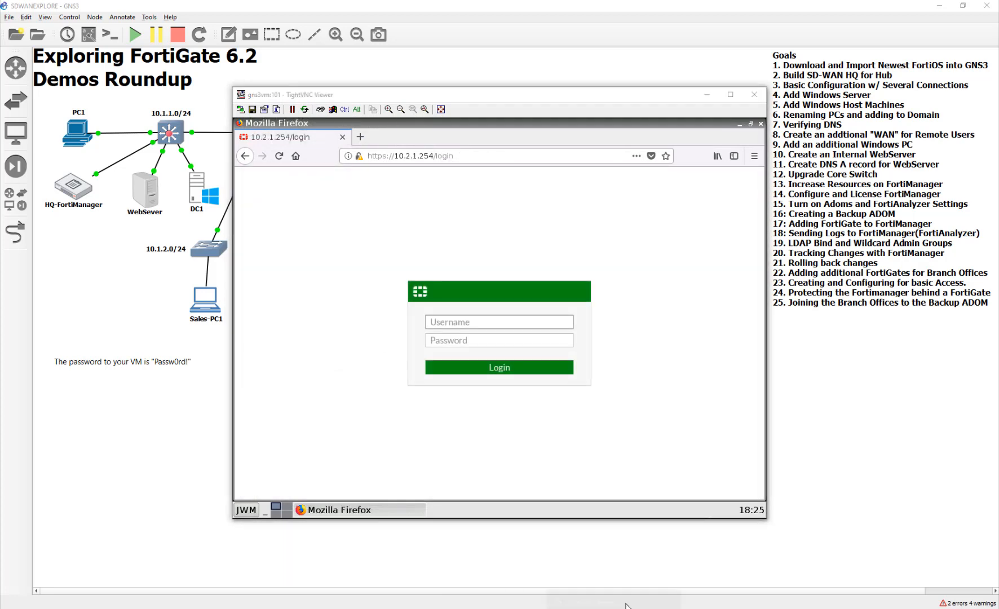
{"action": "right_click", "coordinate": [614, 607]}
{"action": "left_click", "coordinate": [611, 599]}
{"action": "right_click", "coordinate": [664, 607]}
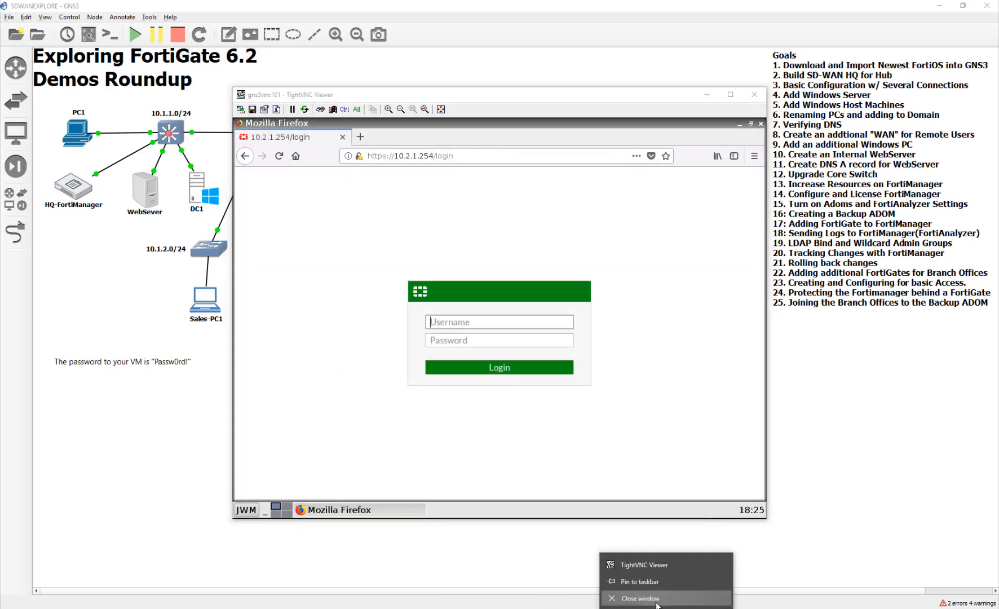
{"action": "left_click", "coordinate": [659, 602]}
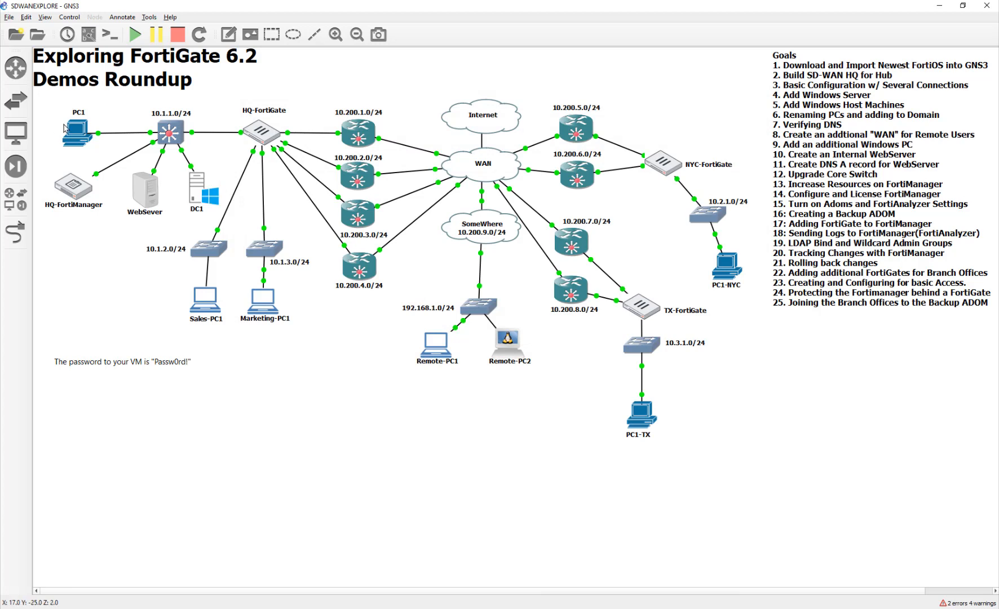
- Open the PC1 console and load the FortiManager login page at 10.1.1.200 in a new browser tab
{"action": "double_click", "coordinate": [78, 128]}
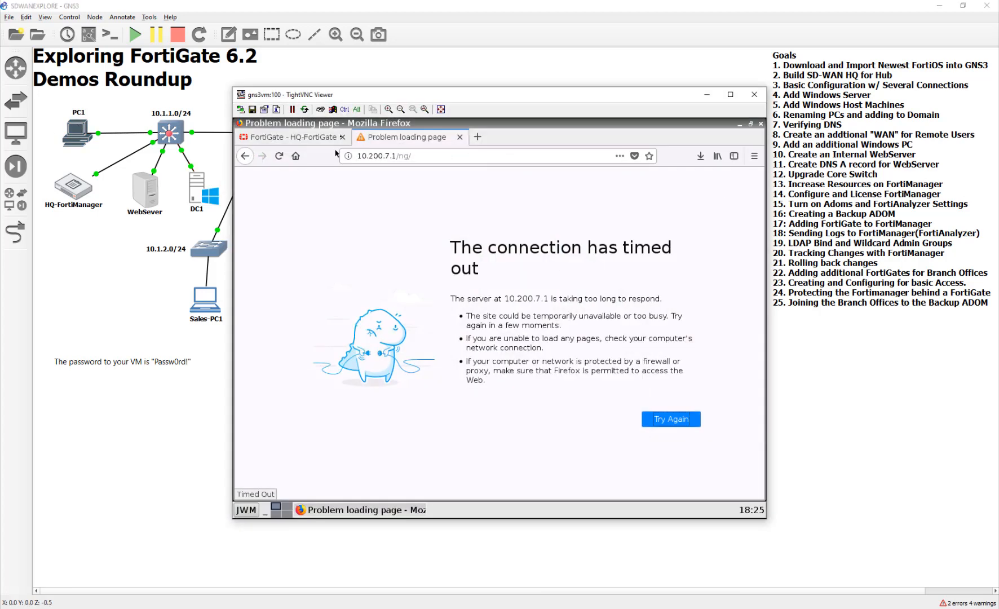
{"action": "left_click", "coordinate": [478, 137]}
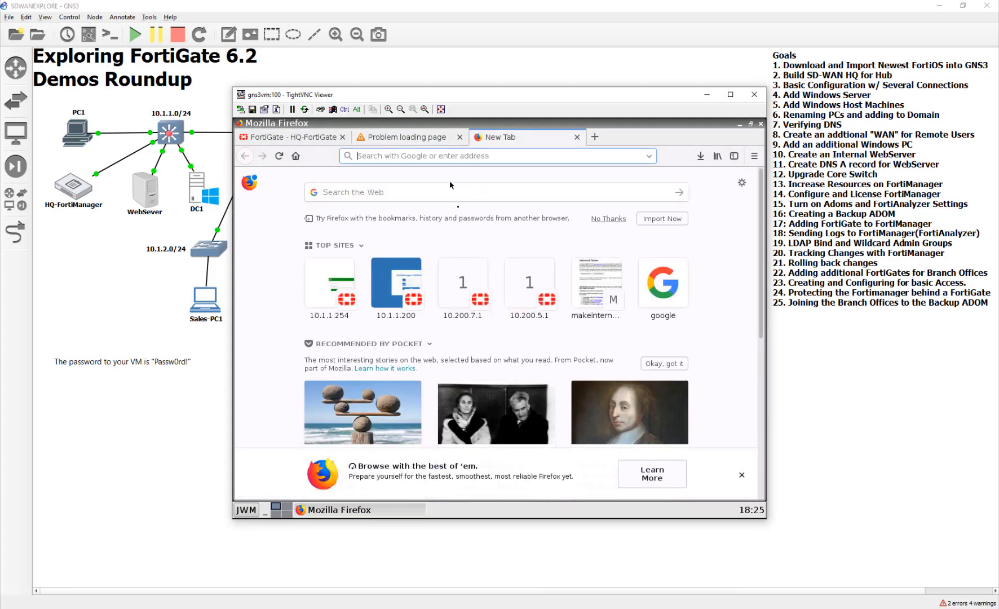
{"action": "left_click", "coordinate": [405, 292]}
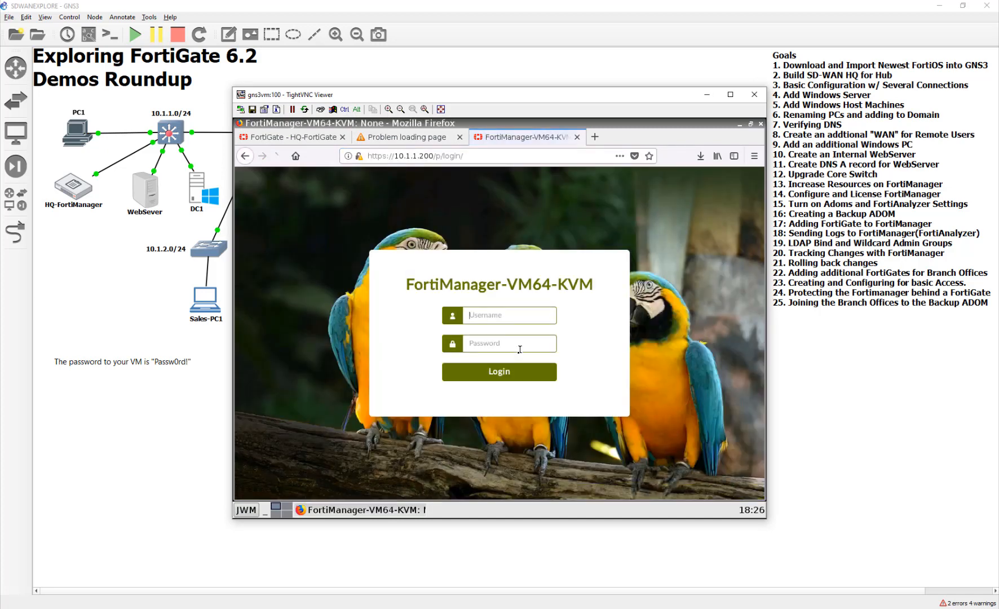
- Log in to FortiManager as admin with the account password and enter the root ADOM
{"action": "type", "text": "aPassw0rd!"}
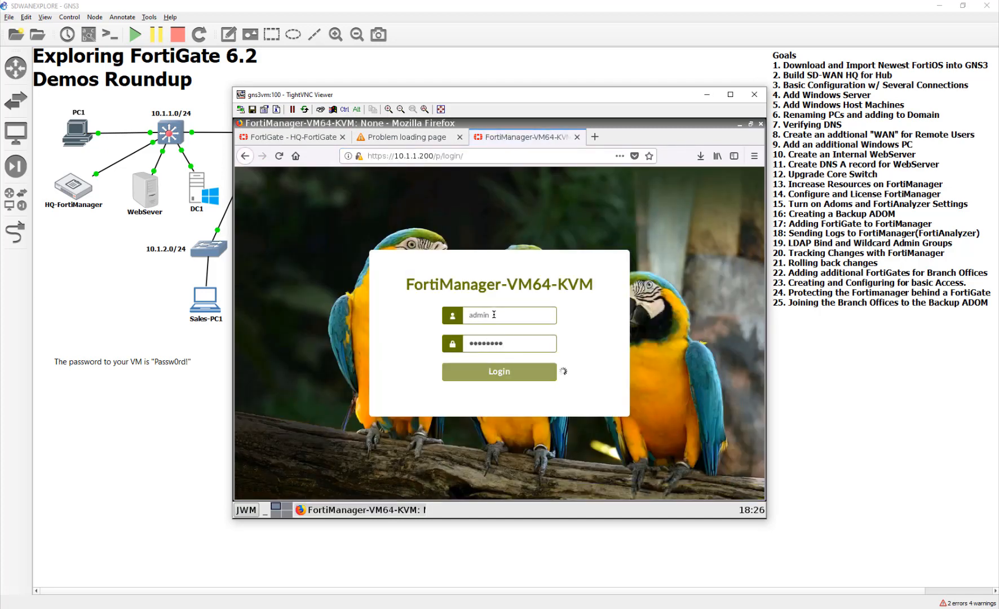
{"action": "left_click", "coordinate": [555, 371]}
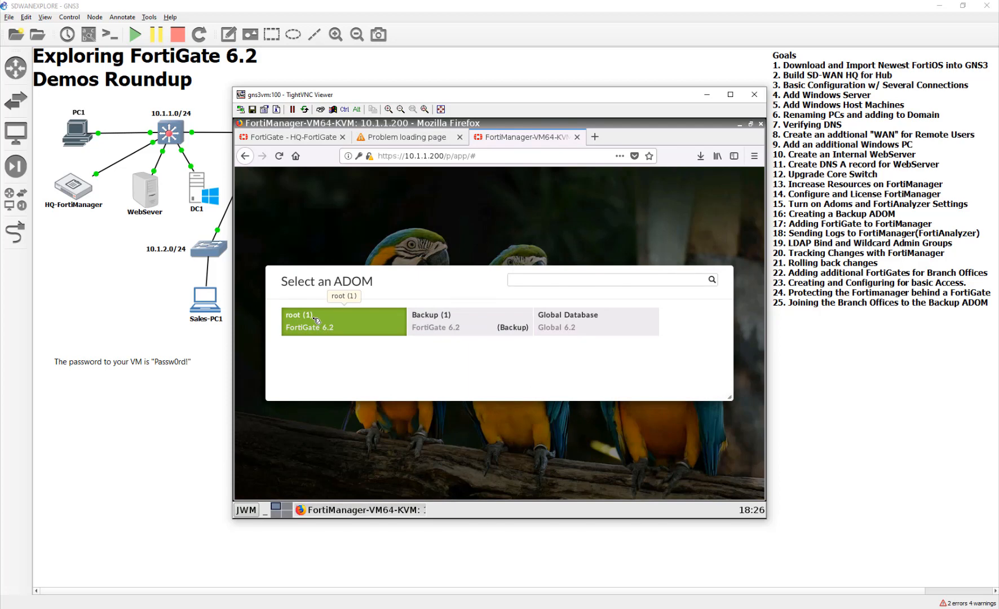
{"action": "left_click", "coordinate": [315, 320]}
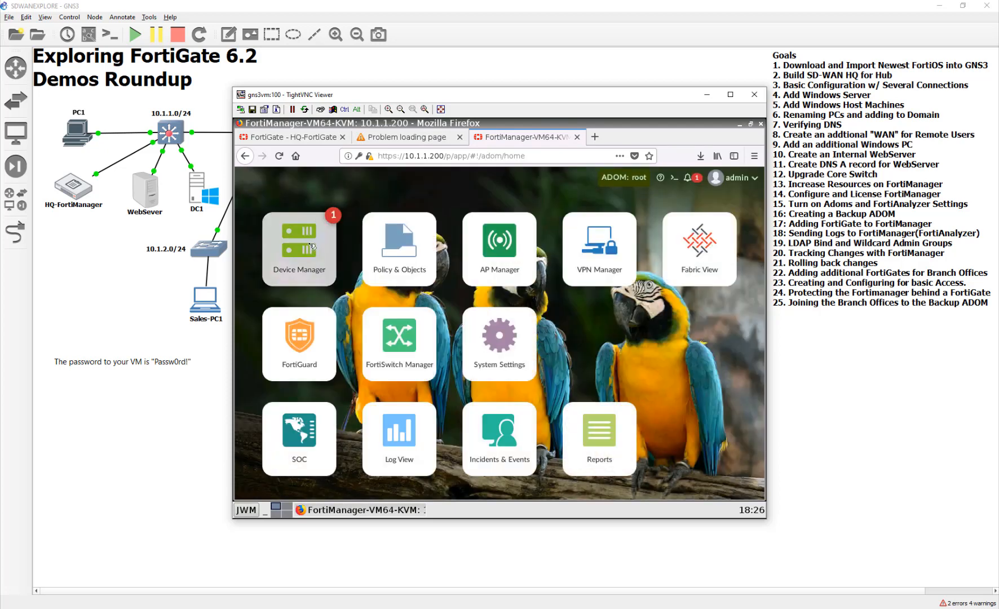
- Authorize the unauthorized NYC-FortiGate in Device Manager and assign it to the Backup ADOM
{"action": "left_click", "coordinate": [311, 247]}
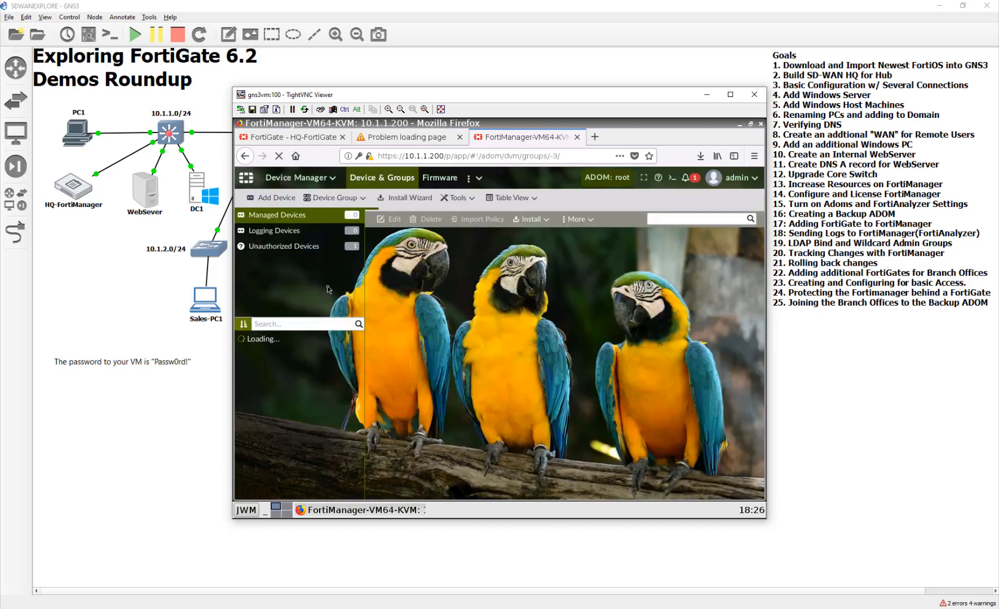
{"action": "left_click", "coordinate": [328, 246]}
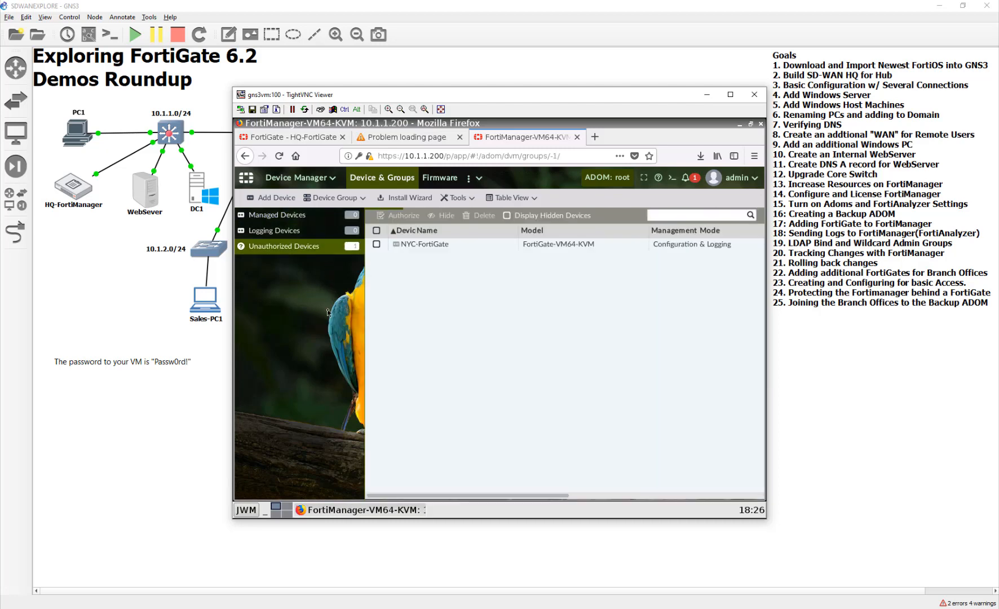
{"action": "left_click", "coordinate": [488, 244]}
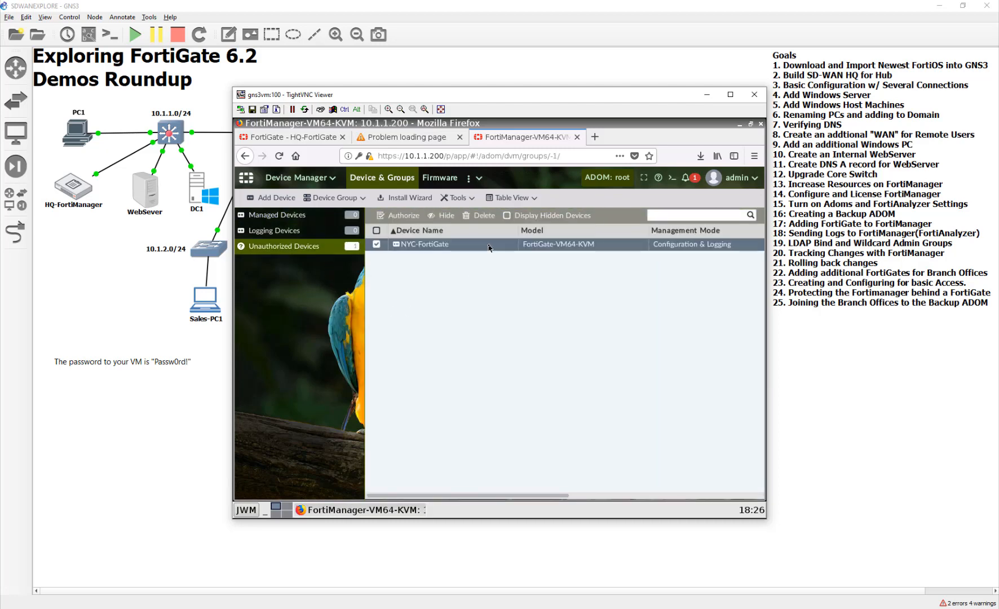
{"action": "left_click", "coordinate": [413, 214]}
{"action": "left_click", "coordinate": [489, 314]}
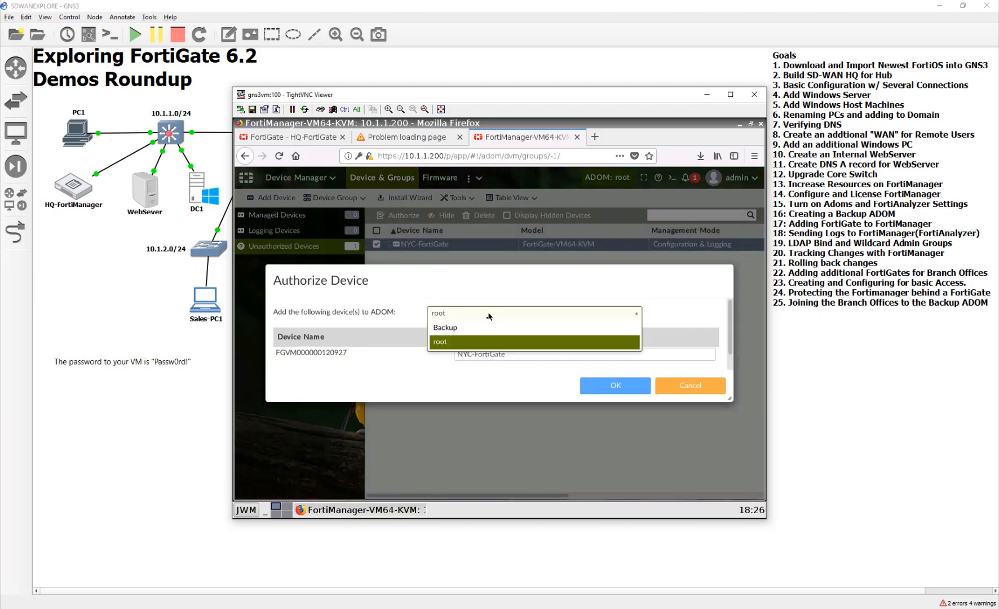
{"action": "left_click", "coordinate": [457, 327]}
{"action": "left_click", "coordinate": [602, 386]}
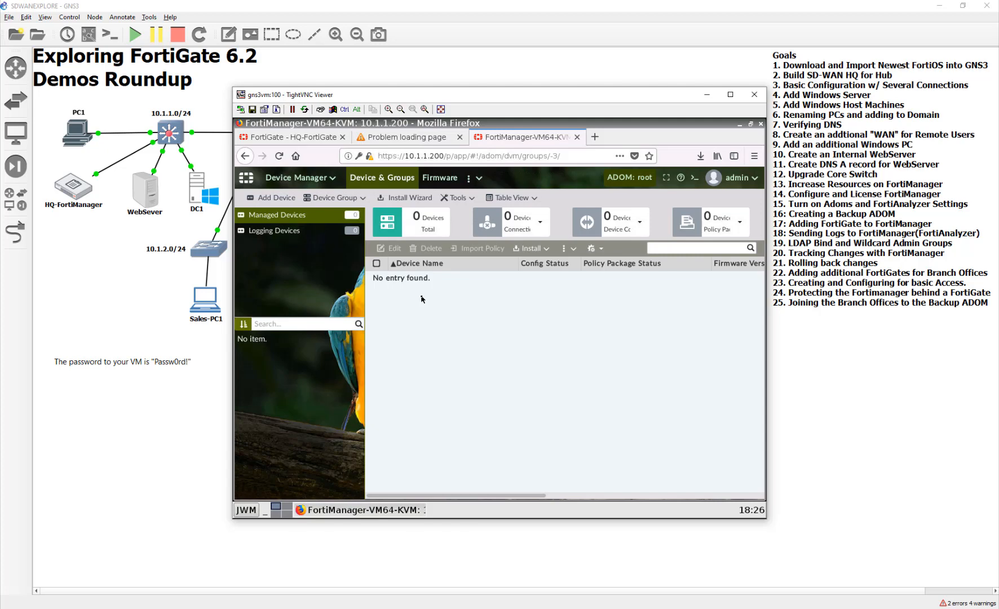
- Switch to the Backup ADOM and try to discover a device at 10.200.7.1 with the admin username and account password
{"action": "left_click", "coordinate": [629, 178]}
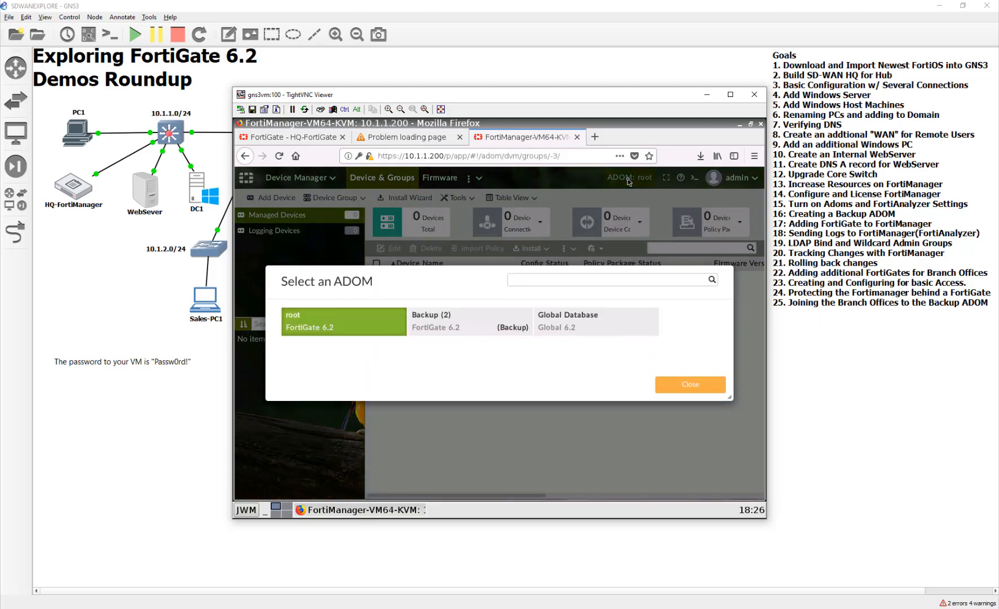
{"action": "left_click", "coordinate": [471, 319]}
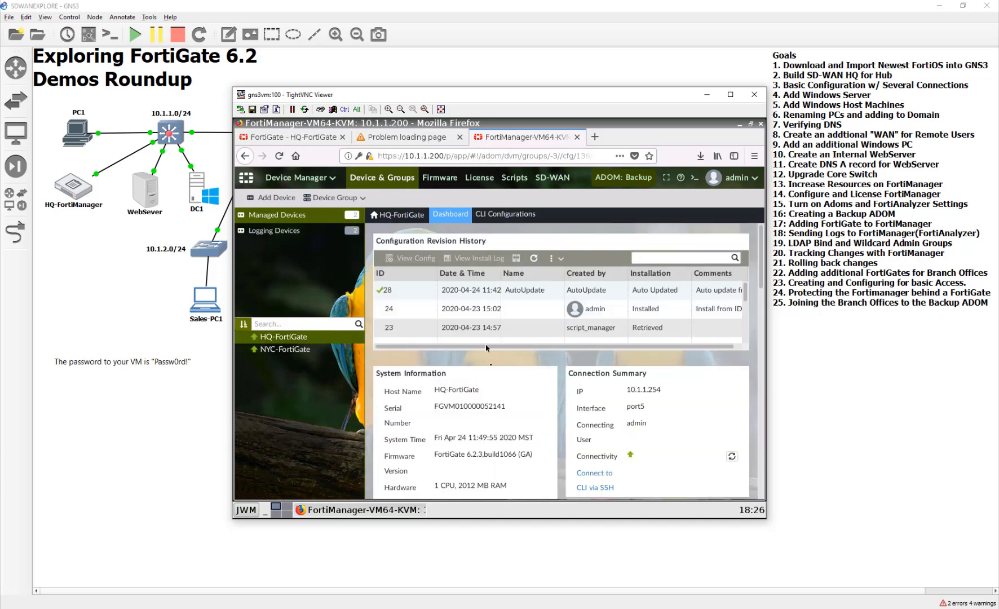
{"action": "left_click", "coordinate": [283, 198]}
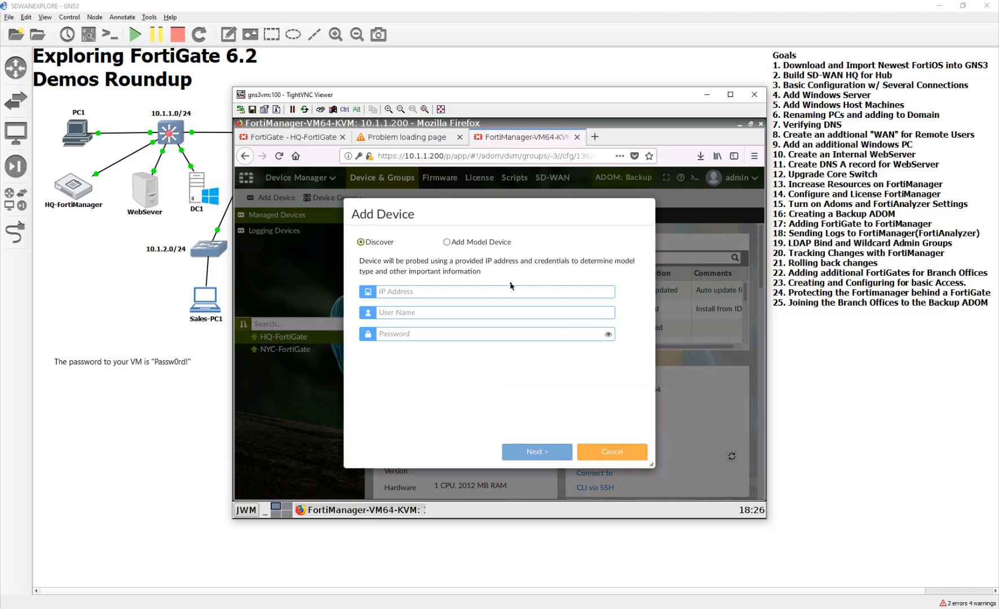
{"action": "type", "text": "10"}
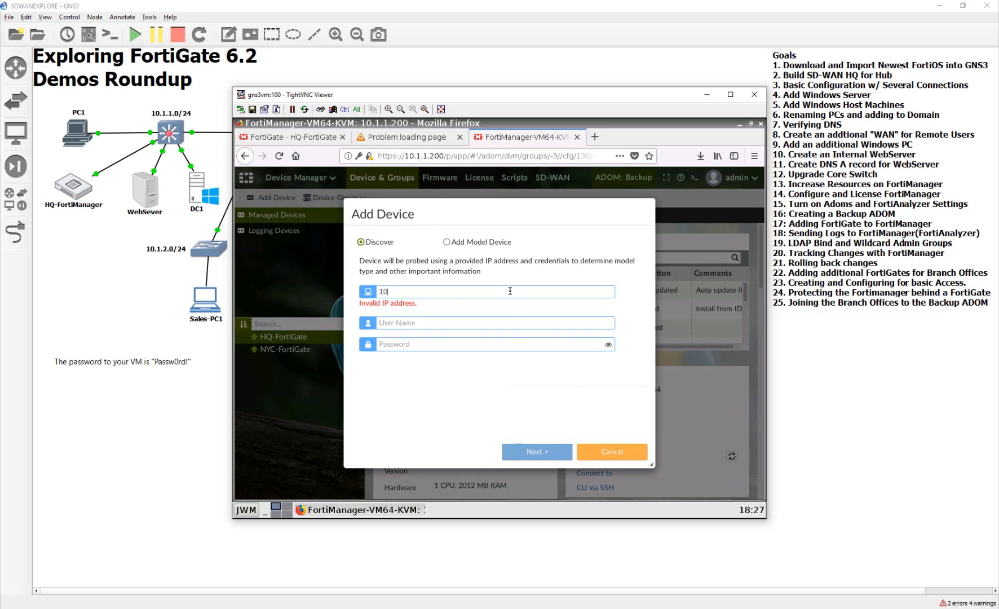
{"action": "type", "text": ".200.7.1"}
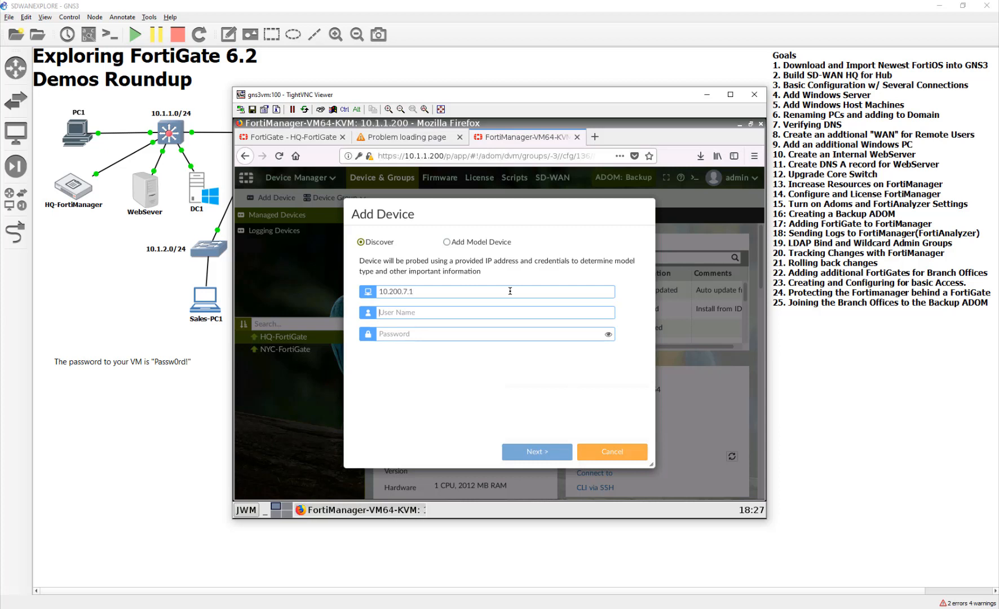
{"action": "type", "text": "admPassw0r"}
{"action": "left_click", "coordinate": [569, 454]}
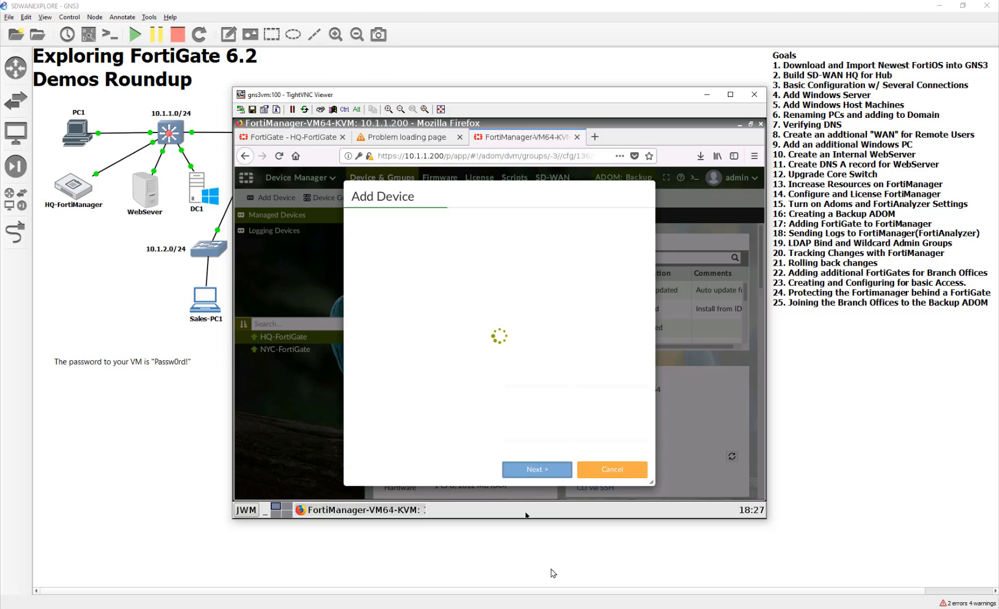
- Open the PC1-TX console and check the interface addresses and administrative access of the TX-FortiGate
{"action": "left_click", "coordinate": [529, 561]}
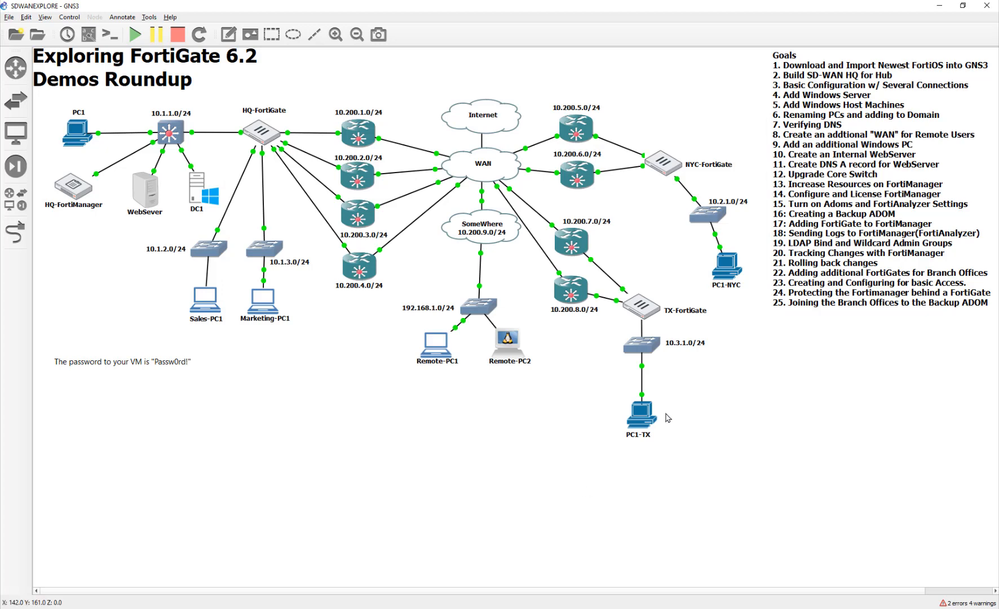
{"action": "double_click", "coordinate": [643, 419]}
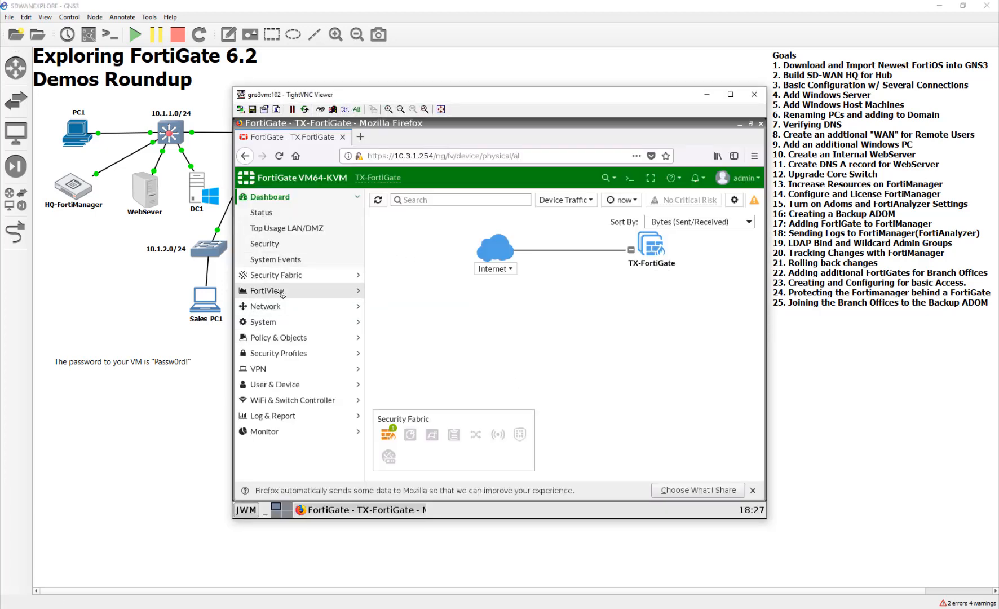
{"action": "left_click", "coordinate": [285, 306]}
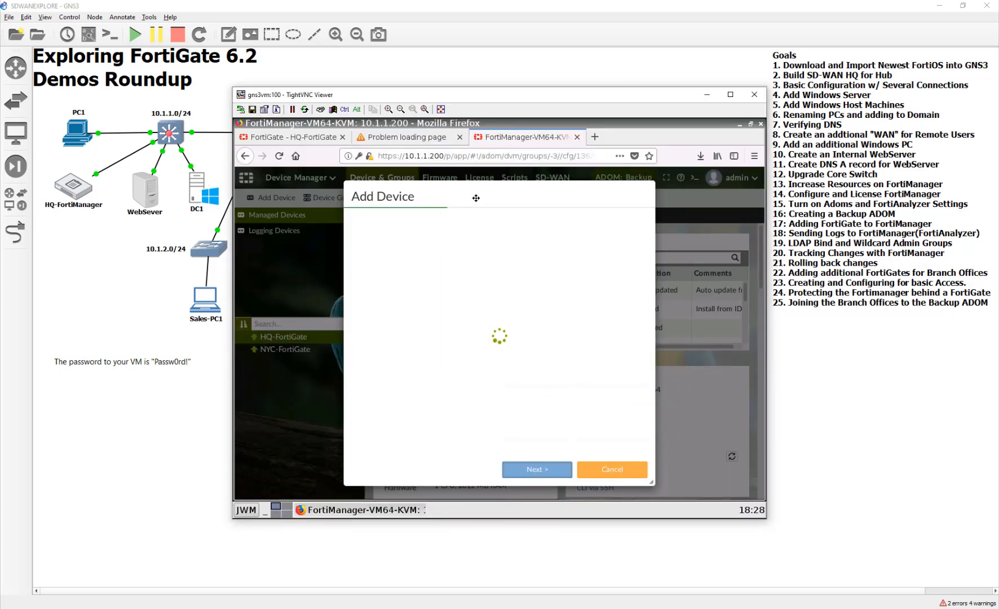
{"action": "left_click_drag", "start_coordinate": [480, 196], "coordinate": [474, 178]}
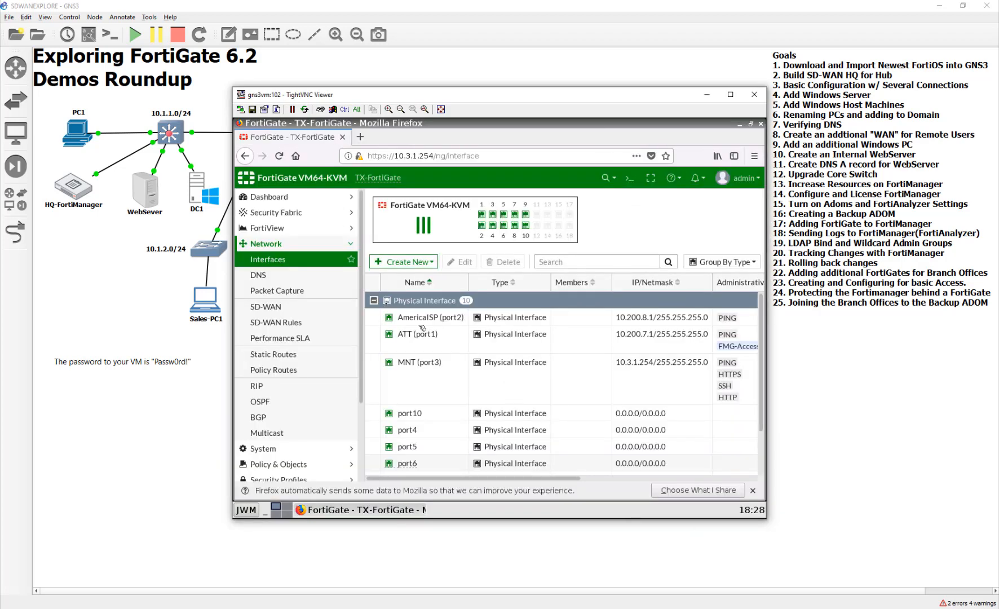
{"action": "left_click", "coordinate": [269, 197]}
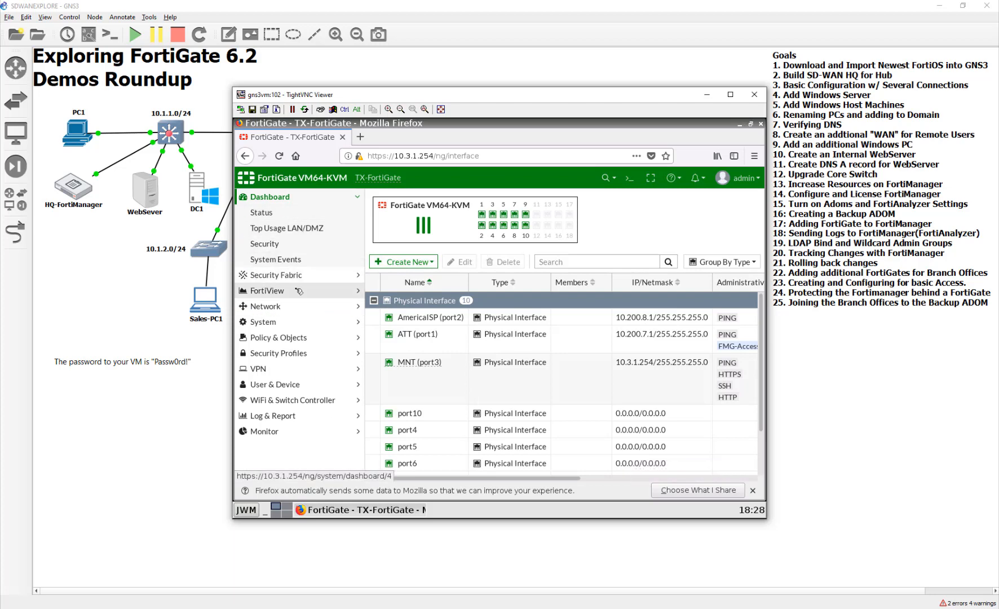
{"action": "left_click", "coordinate": [299, 290]}
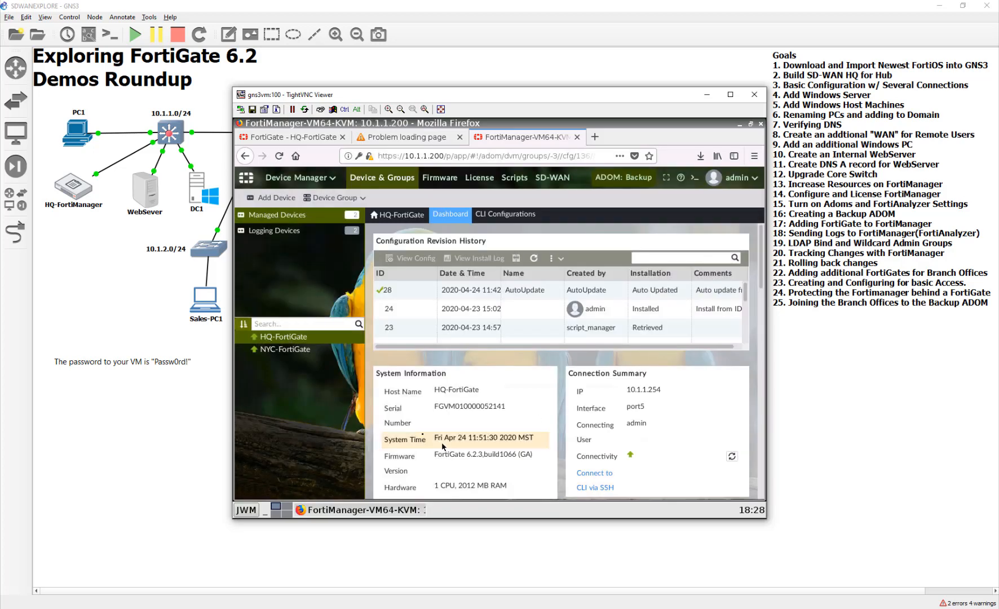
- Retry discovering the device at 10.200.7.1 from FortiManager's Device Manager, entering the admin username and account password
{"action": "left_click", "coordinate": [324, 180]}
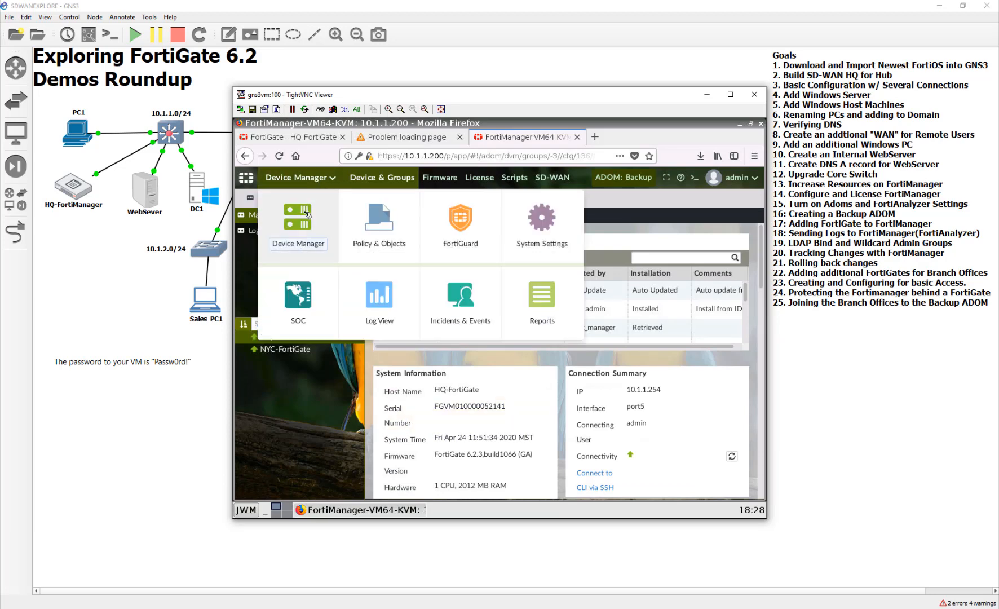
{"action": "left_click", "coordinate": [292, 223]}
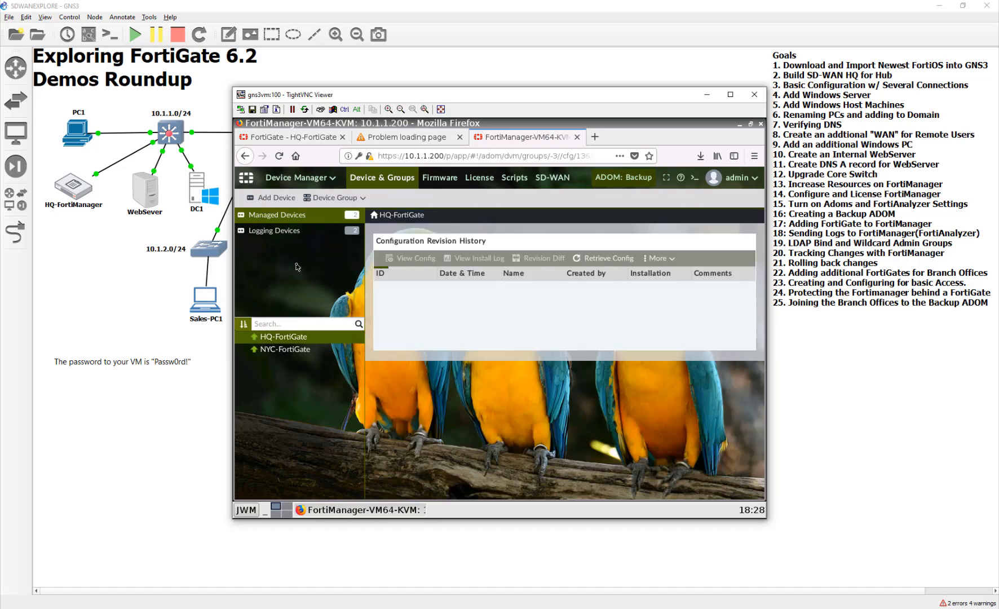
{"action": "left_click", "coordinate": [278, 198]}
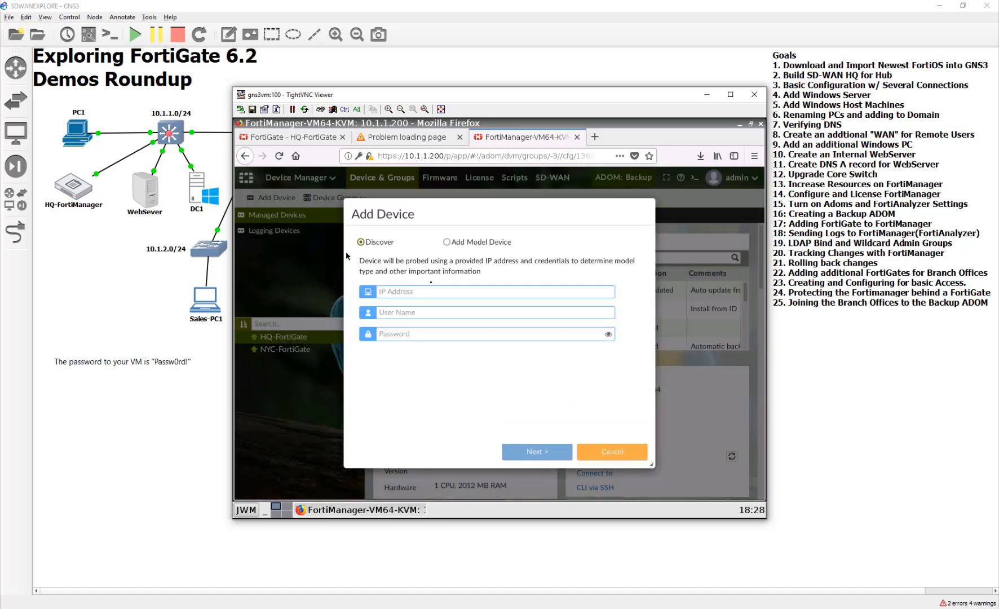
{"action": "type", "text": "10.2"}
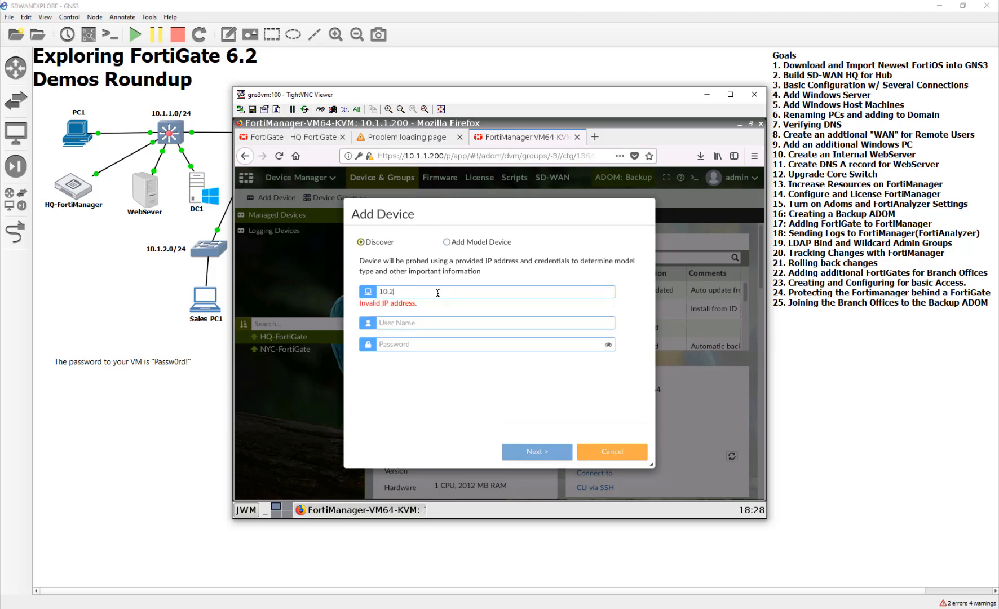
{"action": "type", "text": "00.7.1"}
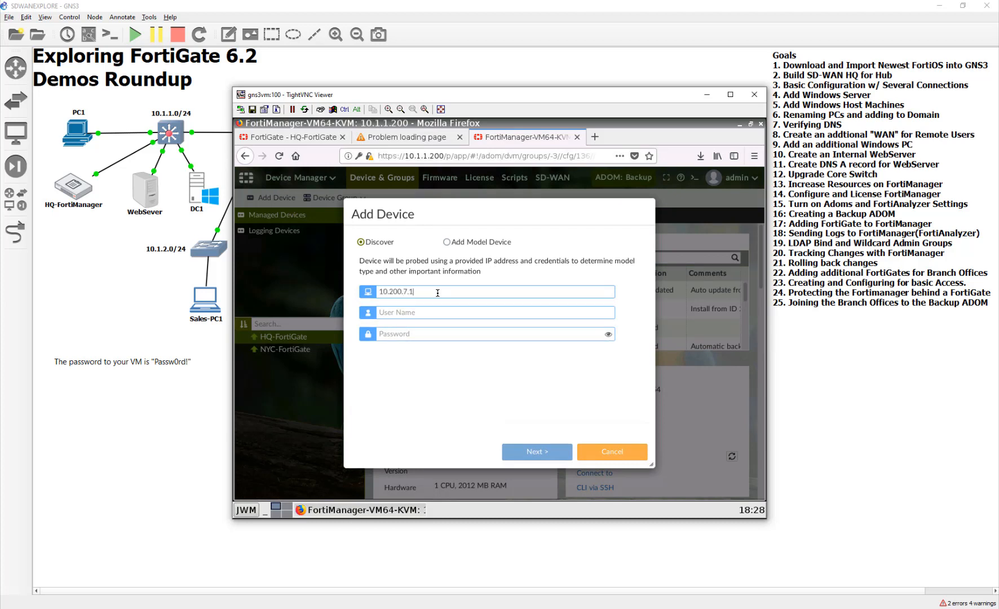
{"action": "type", "text": "admin"}
{"action": "key", "text": "Tab"}
{"action": "type", "text": "Passw0r"}
{"action": "key", "text": "Return"}
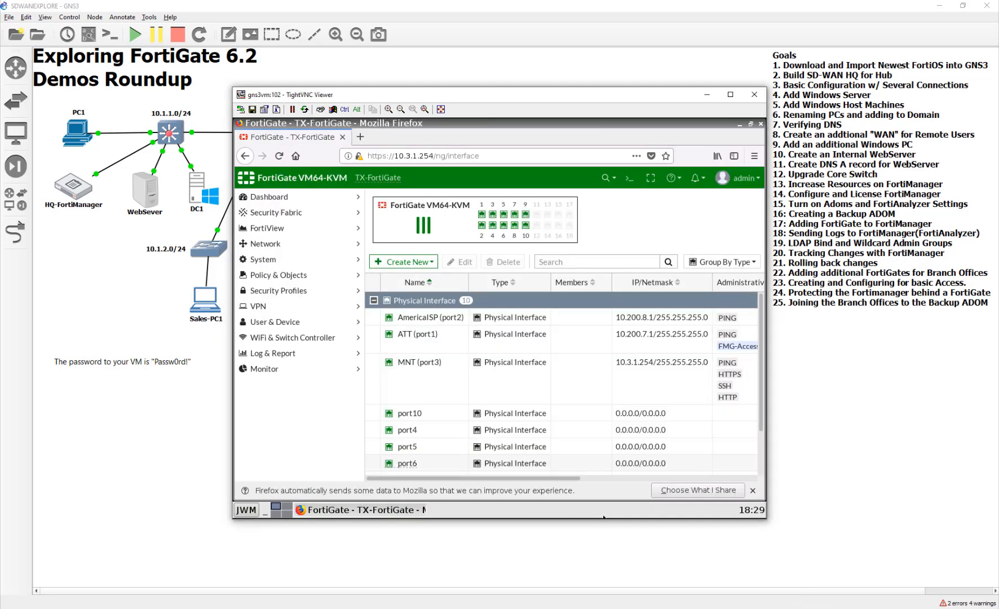
- Set the TX-FortiGate's Central Management to FortiManager in Backup mode at 10.200.1.10, apply it and acknowledge the sent request
{"action": "left_click", "coordinate": [323, 218]}
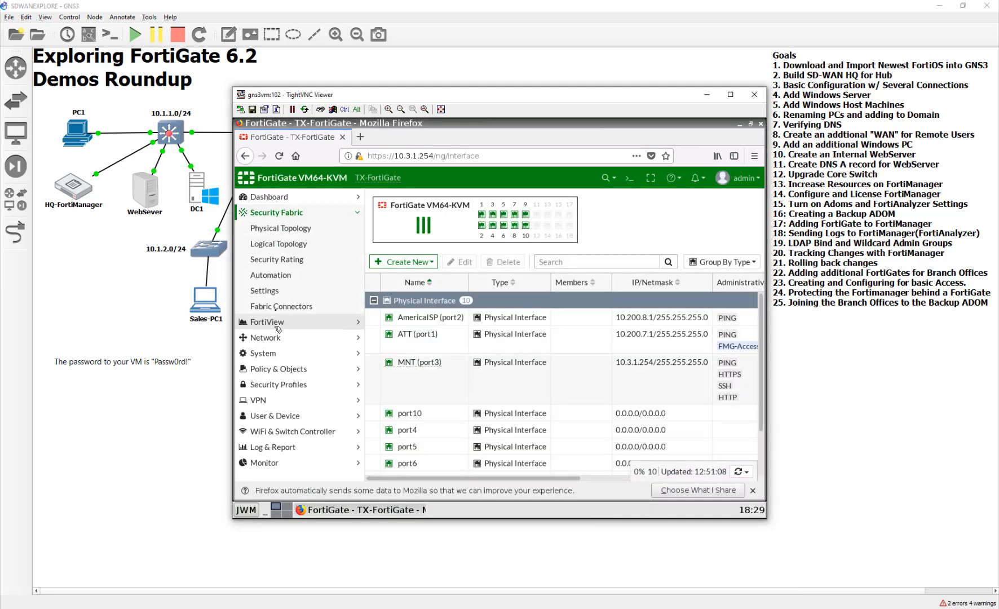
{"action": "left_click", "coordinate": [263, 292]}
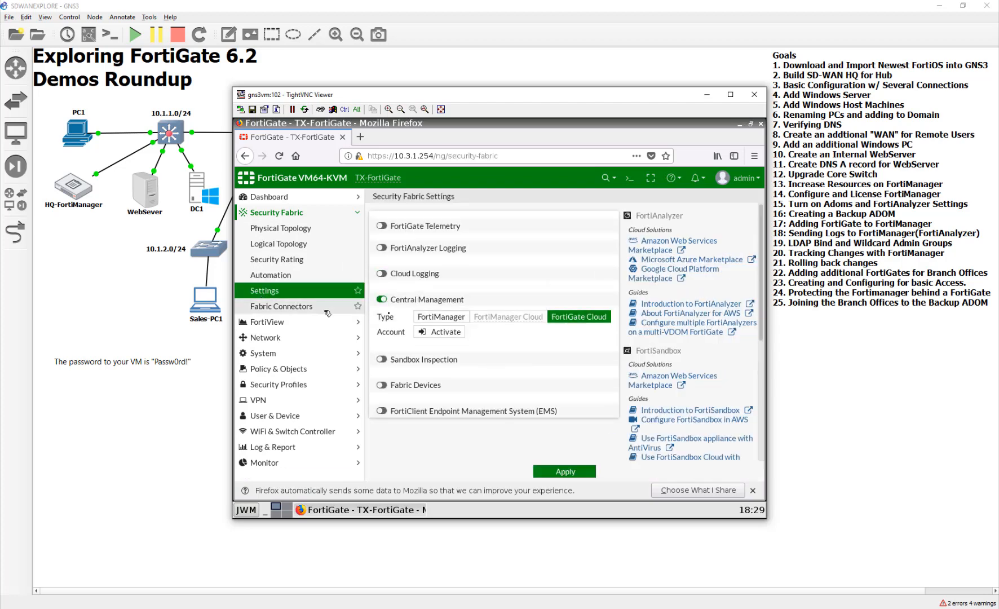
{"action": "left_click", "coordinate": [442, 332]}
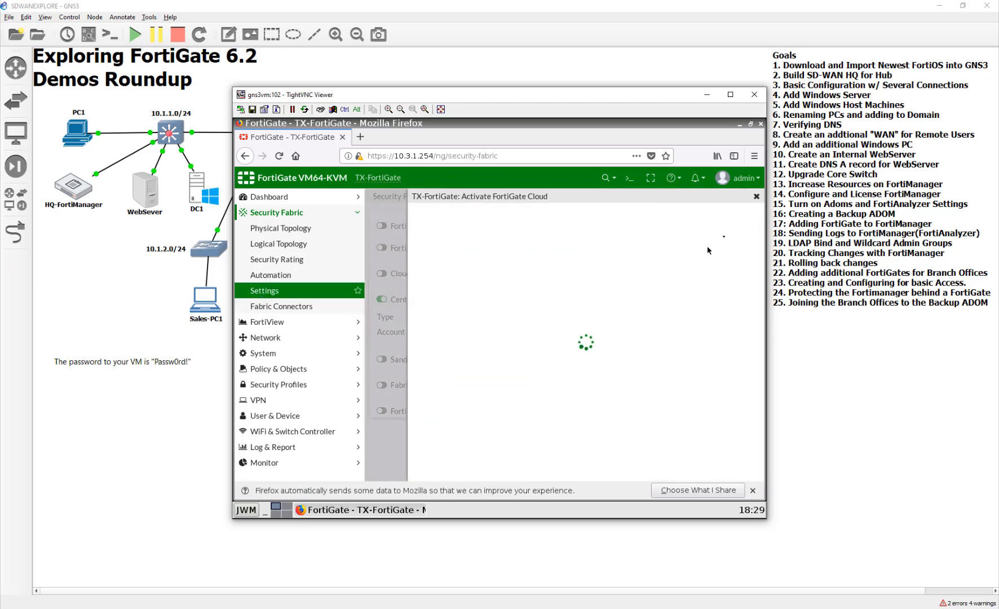
{"action": "left_click", "coordinate": [757, 197]}
{"action": "left_click", "coordinate": [470, 316]}
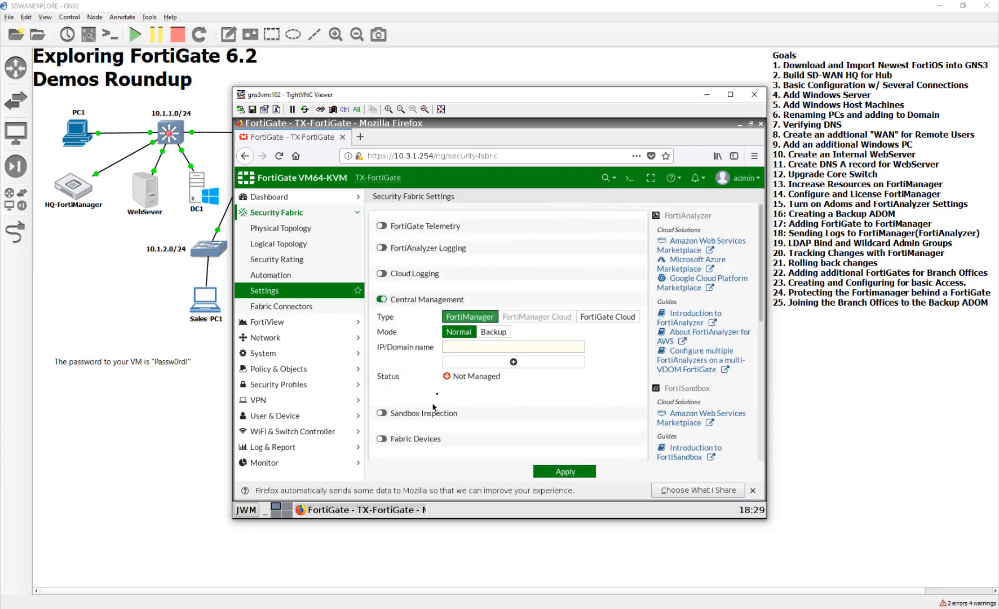
{"action": "left_click", "coordinate": [462, 347]}
{"action": "left_click", "coordinate": [493, 332]}
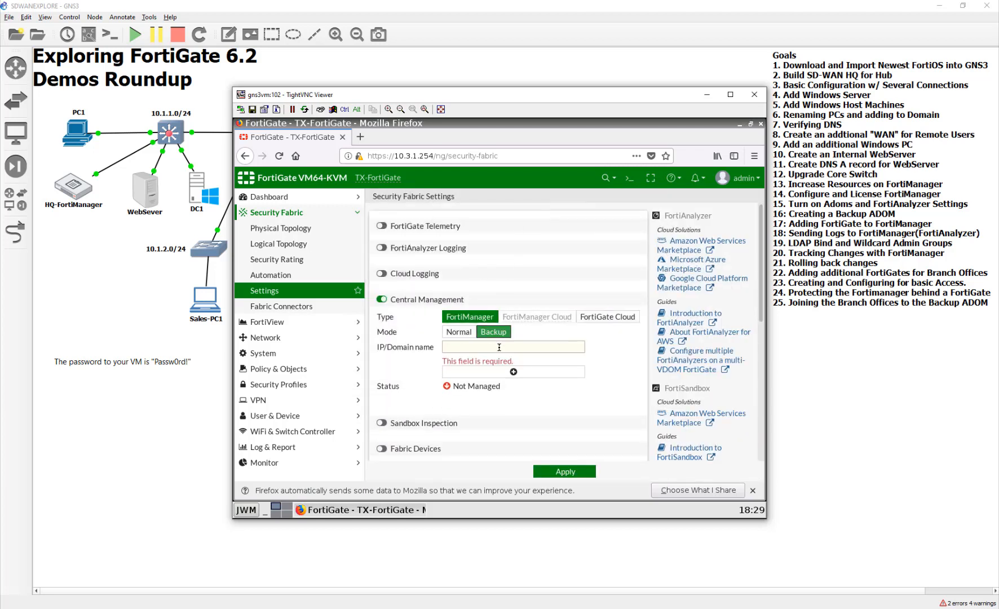
{"action": "left_click", "coordinate": [499, 347]}
{"action": "type", "text": "10.200.1.10"}
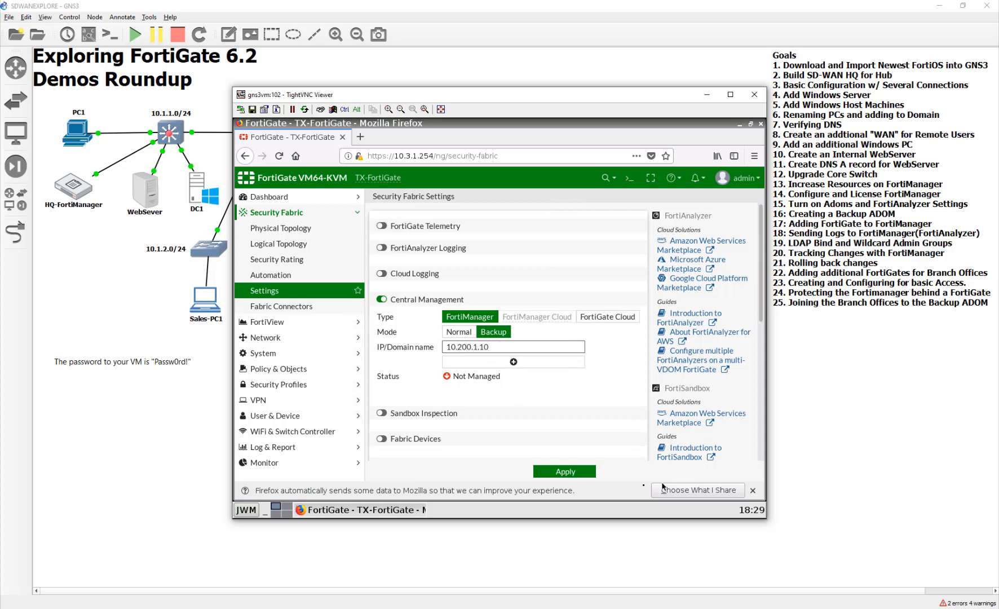
{"action": "left_click", "coordinate": [547, 471]}
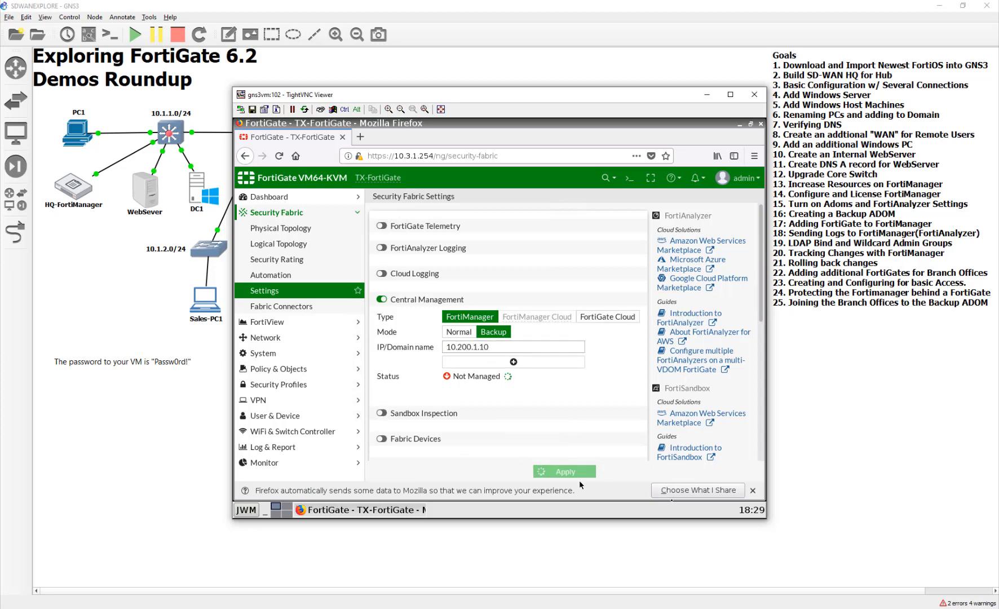
{"action": "left_click", "coordinate": [753, 490]}
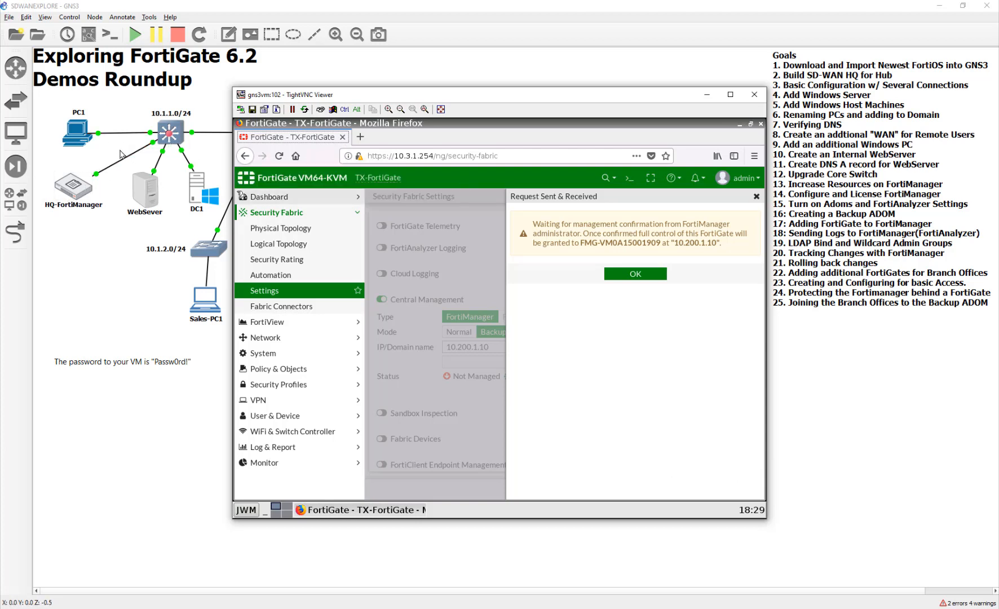
{"action": "left_click", "coordinate": [636, 274]}
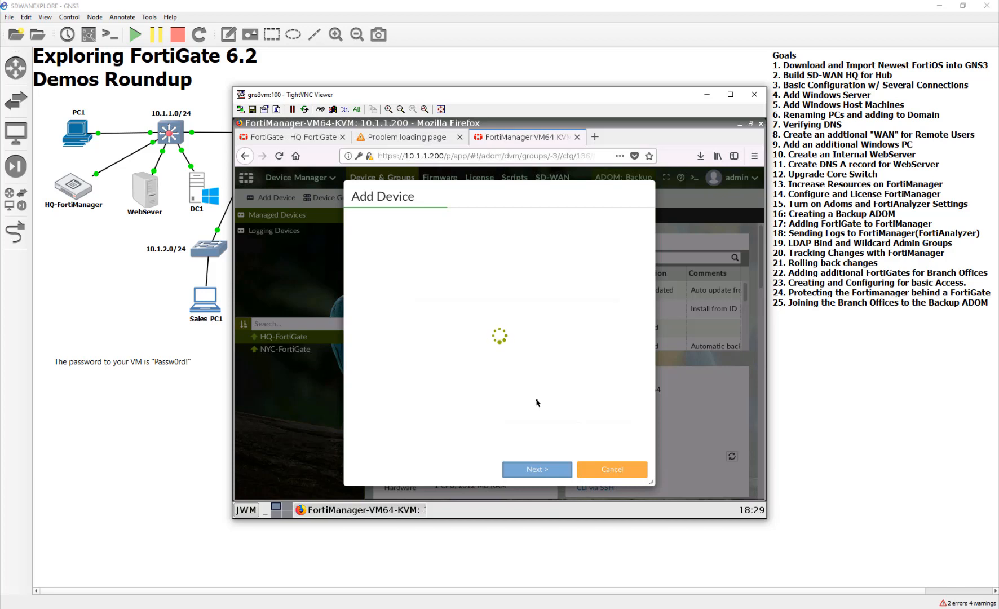
- Cancel the pending device discovery in FortiManager and switch Device Manager to the root ADOM
{"action": "left_click", "coordinate": [596, 471]}
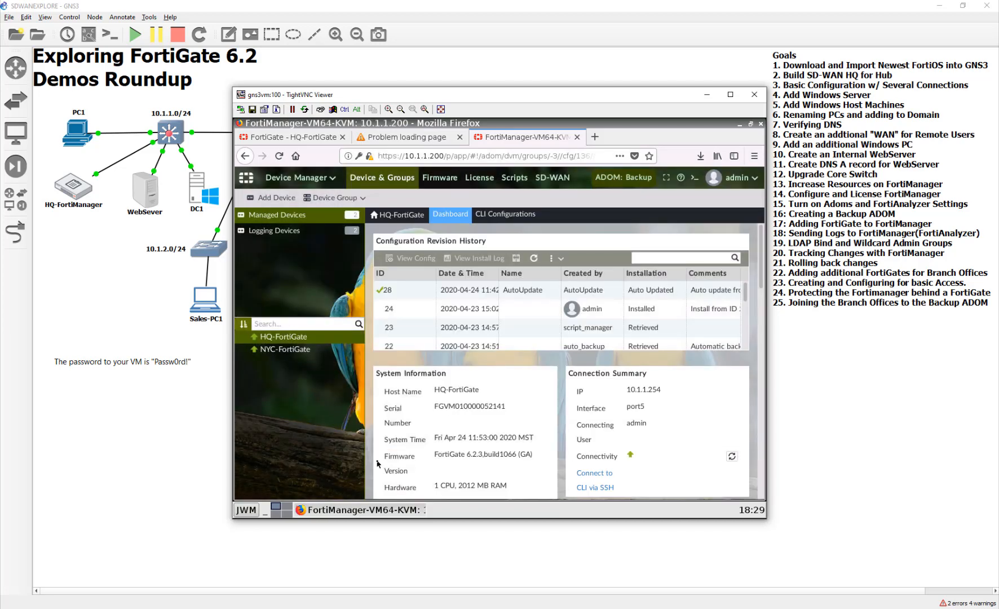
{"action": "left_click", "coordinate": [308, 177]}
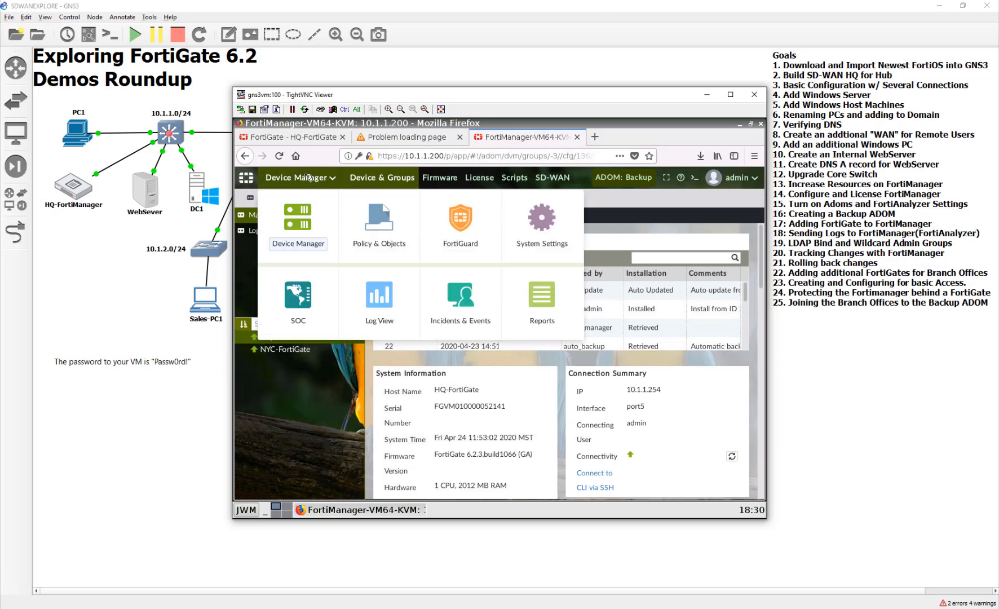
{"action": "left_click", "coordinate": [298, 216]}
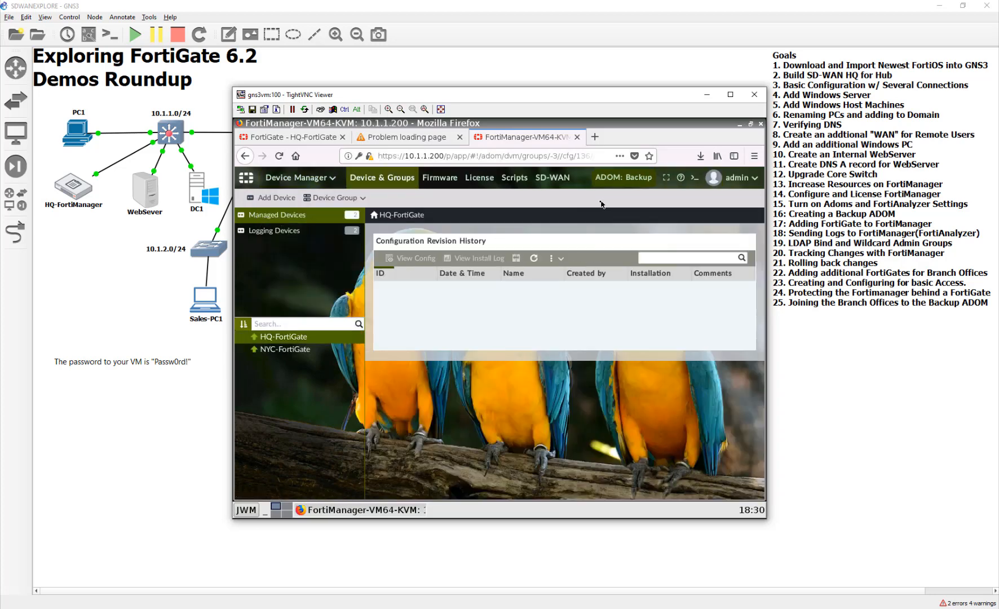
{"action": "left_click", "coordinate": [636, 181]}
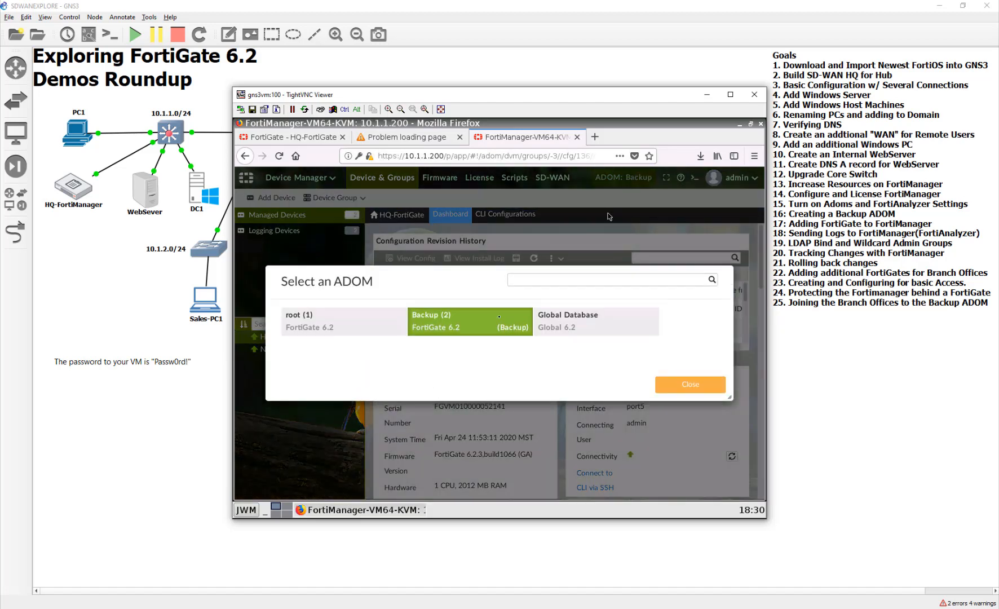
{"action": "left_click", "coordinate": [338, 324]}
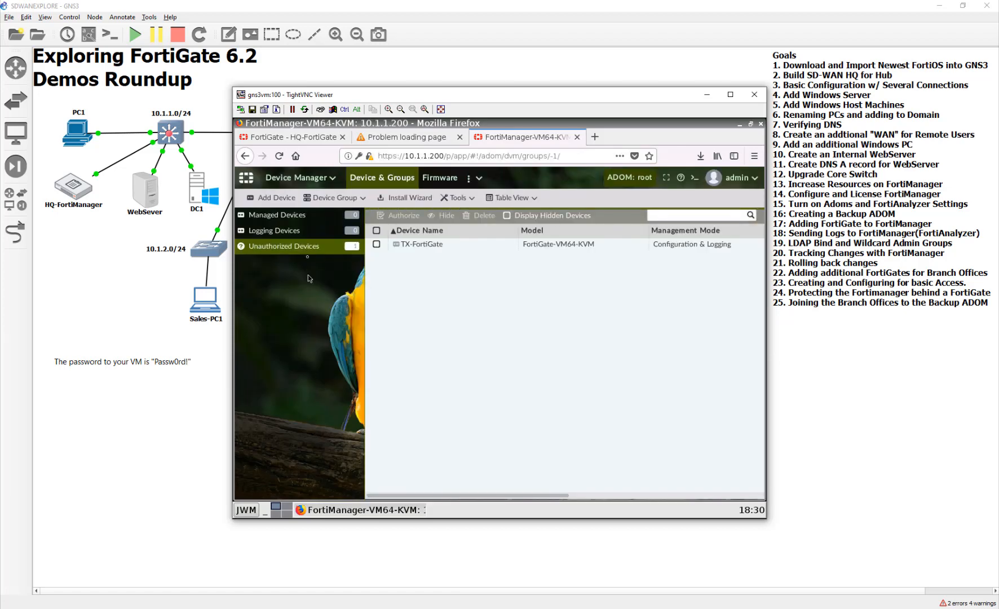
- Authorize the unauthorized TX-FortiGate and assign it to the Backup ADOM
{"action": "left_click", "coordinate": [446, 246]}
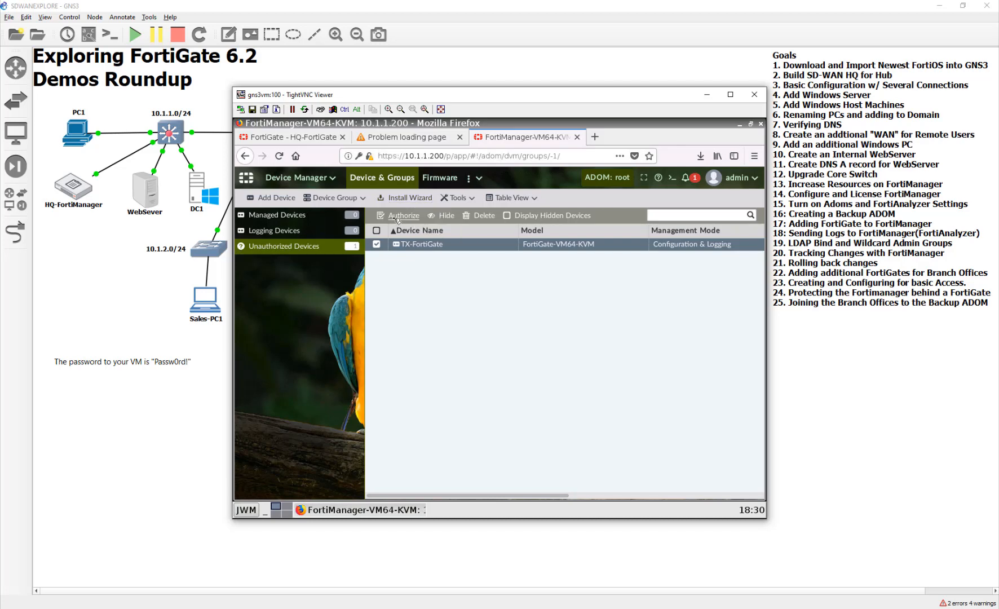
{"action": "left_click", "coordinate": [397, 216]}
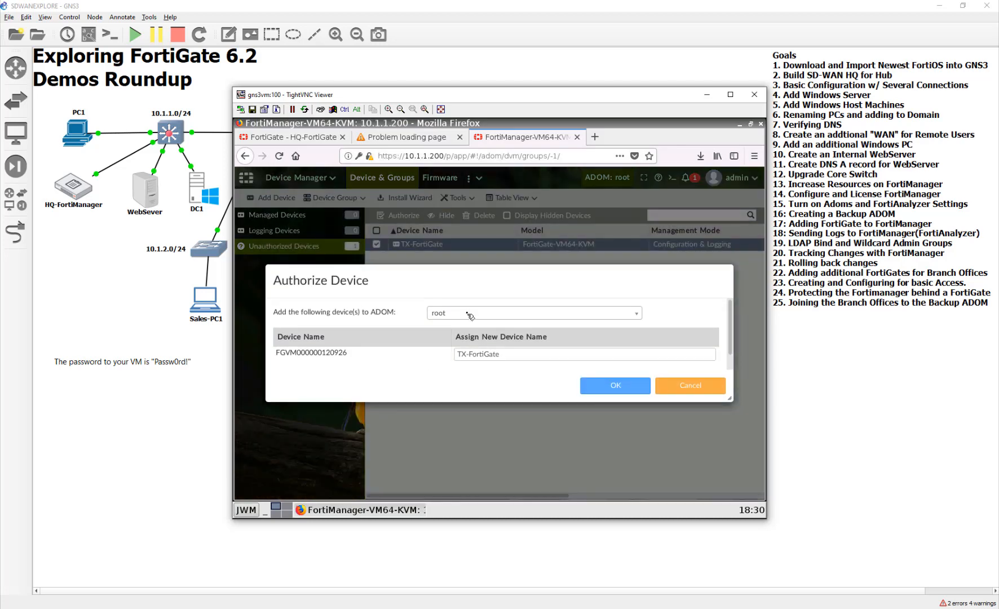
{"action": "left_click", "coordinate": [469, 314]}
{"action": "left_click", "coordinate": [445, 327]}
{"action": "left_click", "coordinate": [612, 389]}
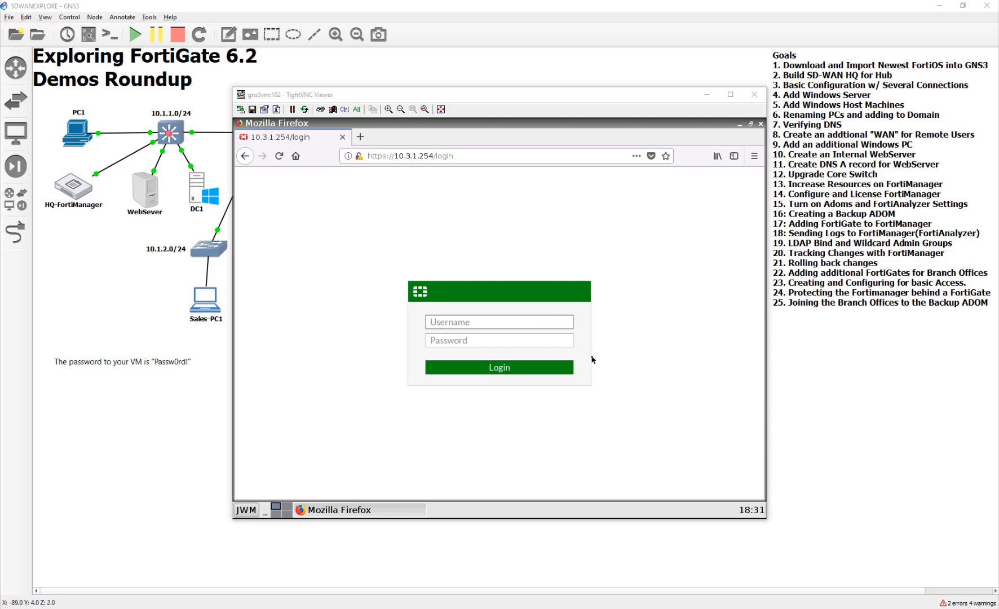
- Close the PC1-TX console window to return to the GNS3 topology
{"action": "left_click", "coordinate": [485, 320]}
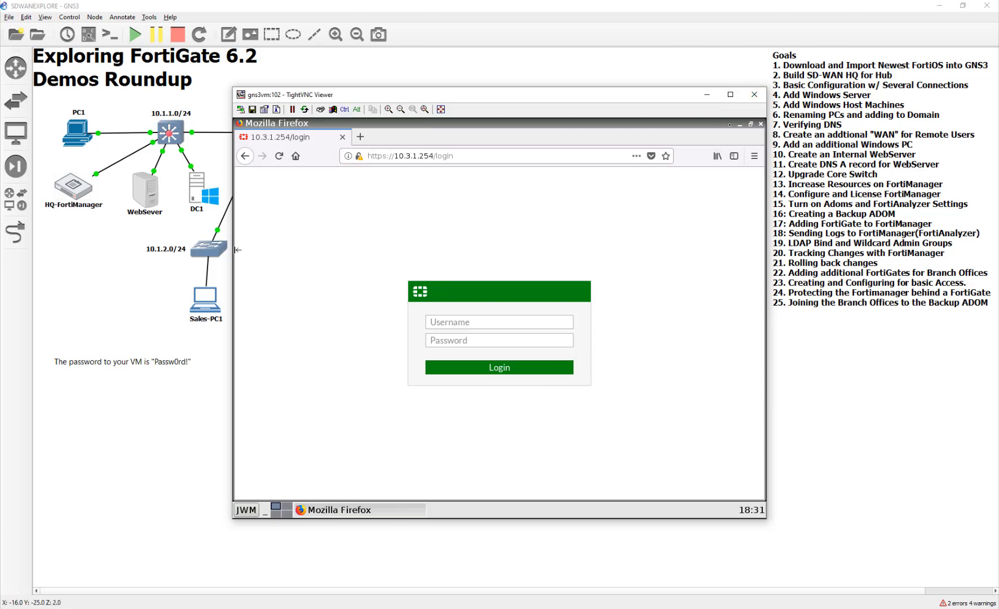
{"action": "left_click", "coordinate": [749, 96]}
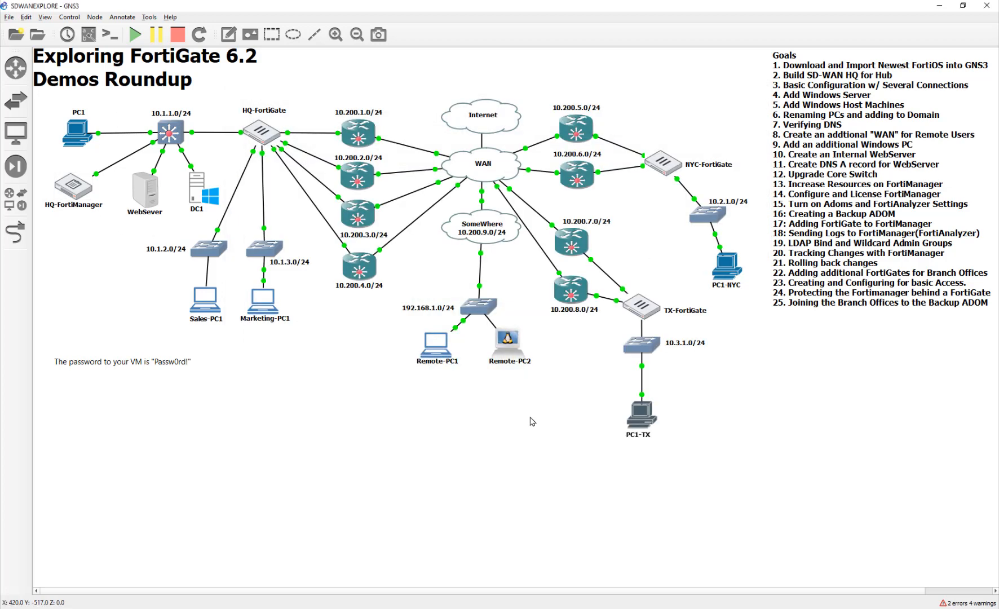